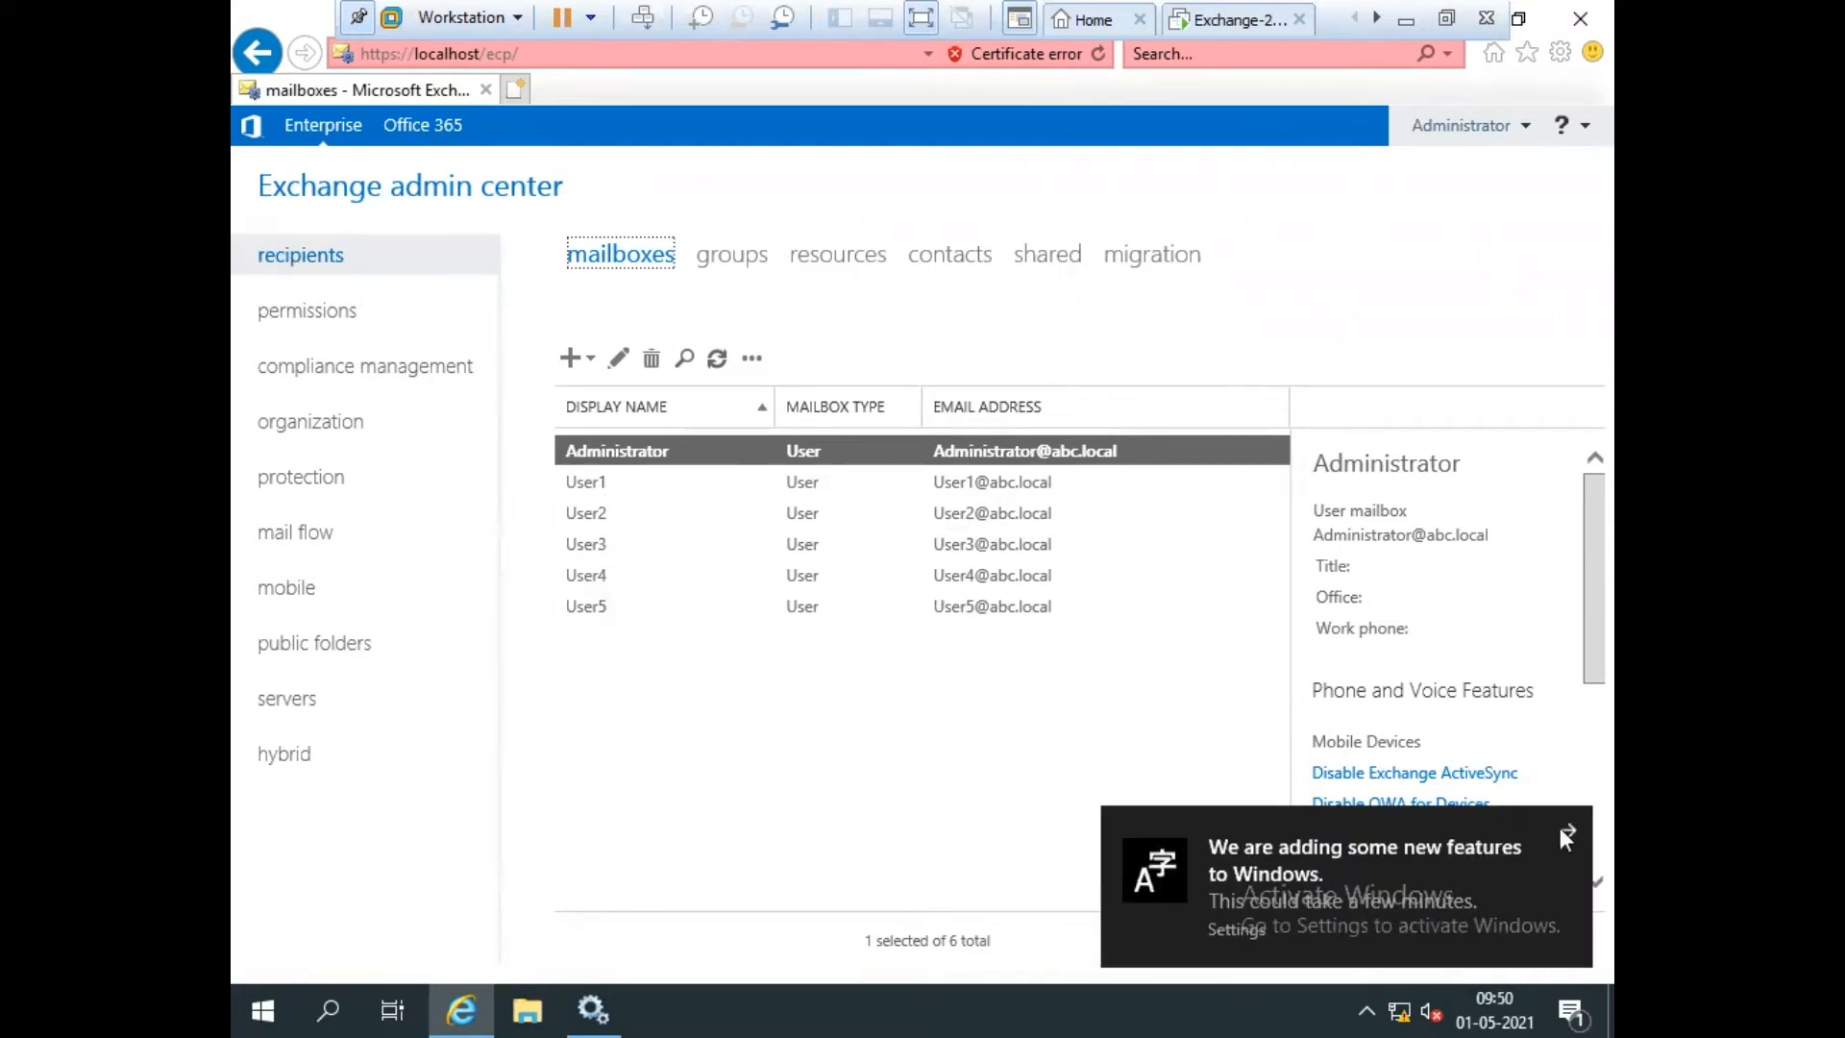
From recipients > shared, start a new shared mailbox with display name HR and alias HR.
left_click(1052, 257)
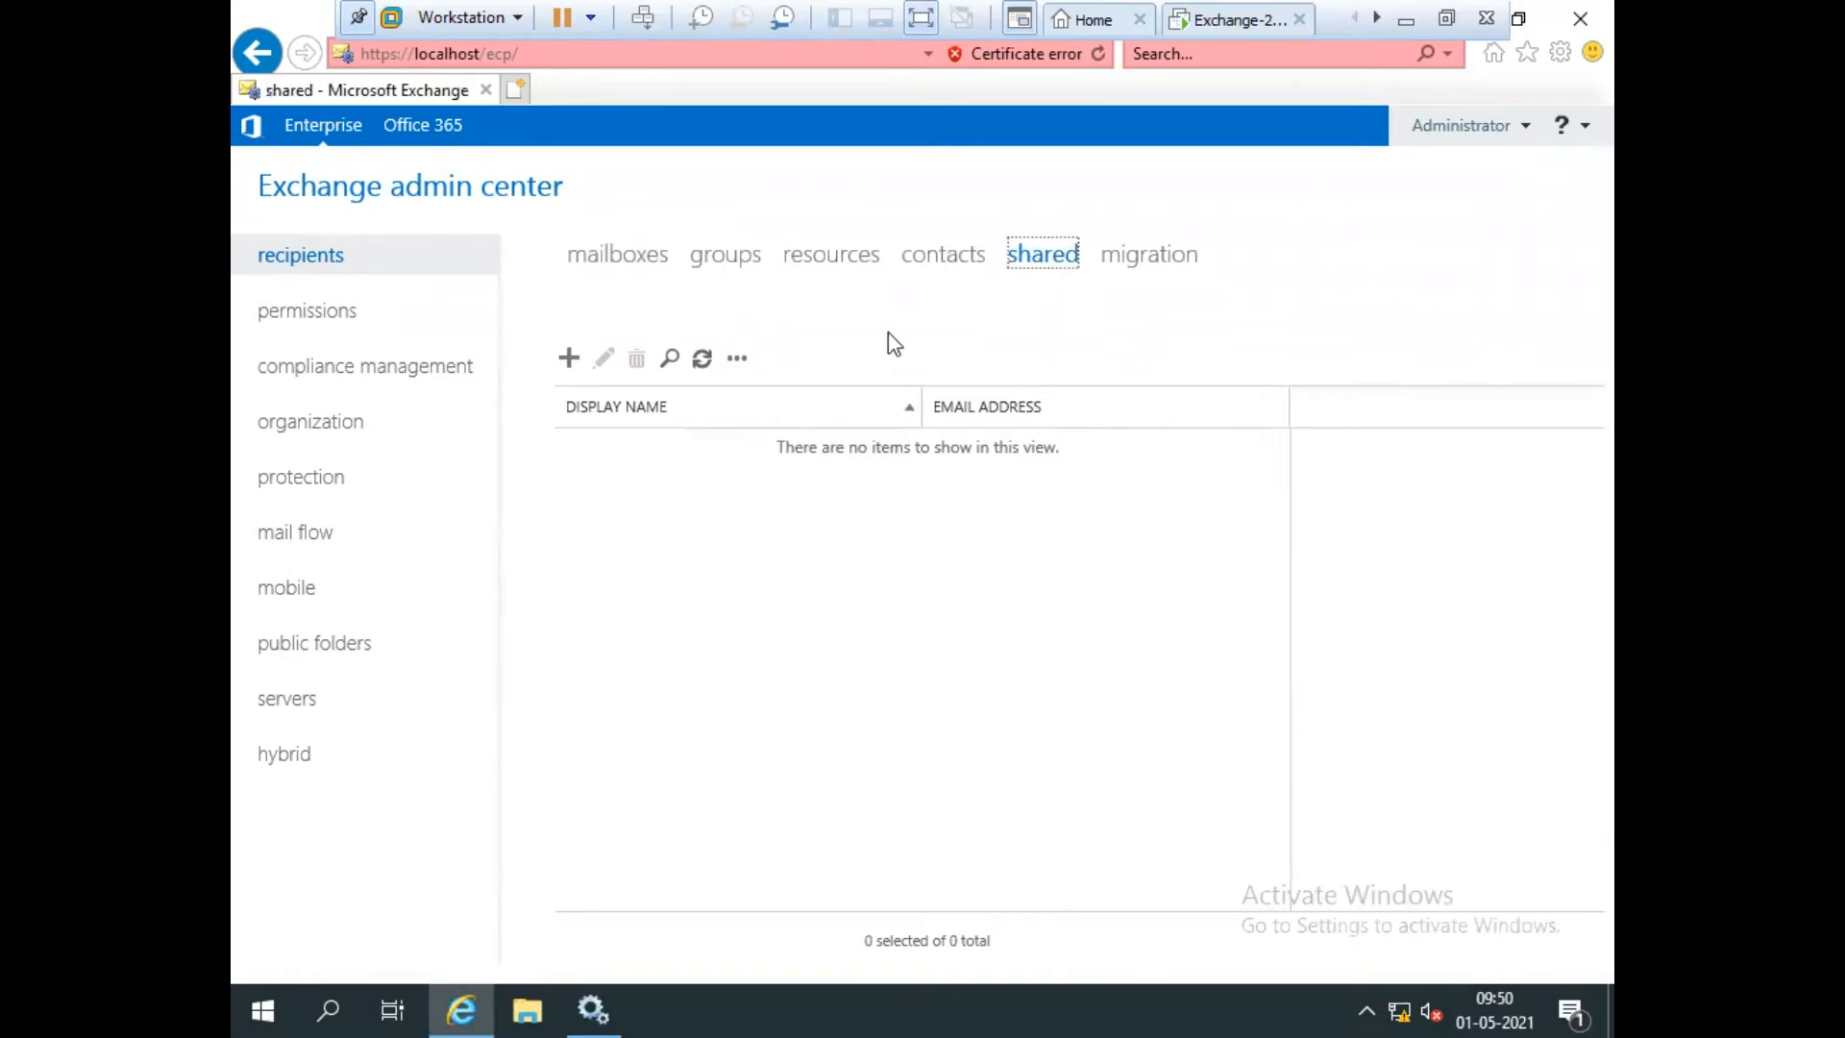
left_click(570, 363)
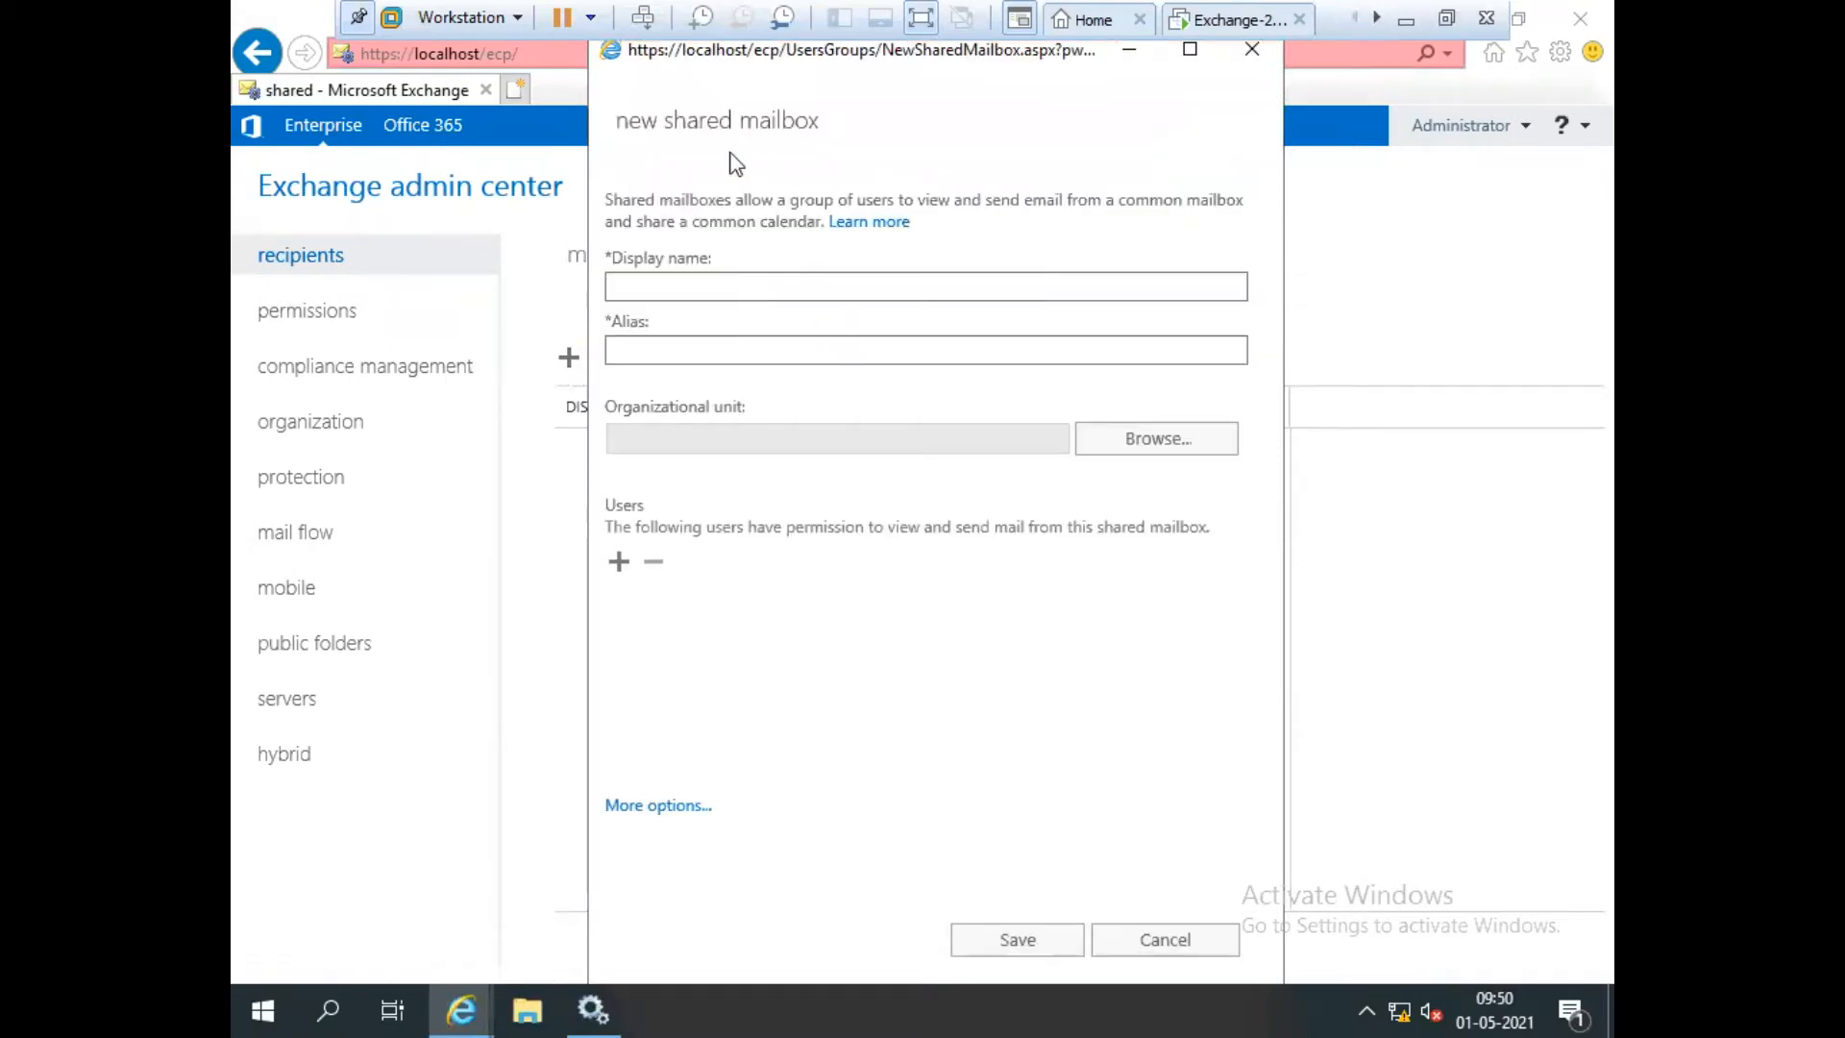
left_click(1190, 50)
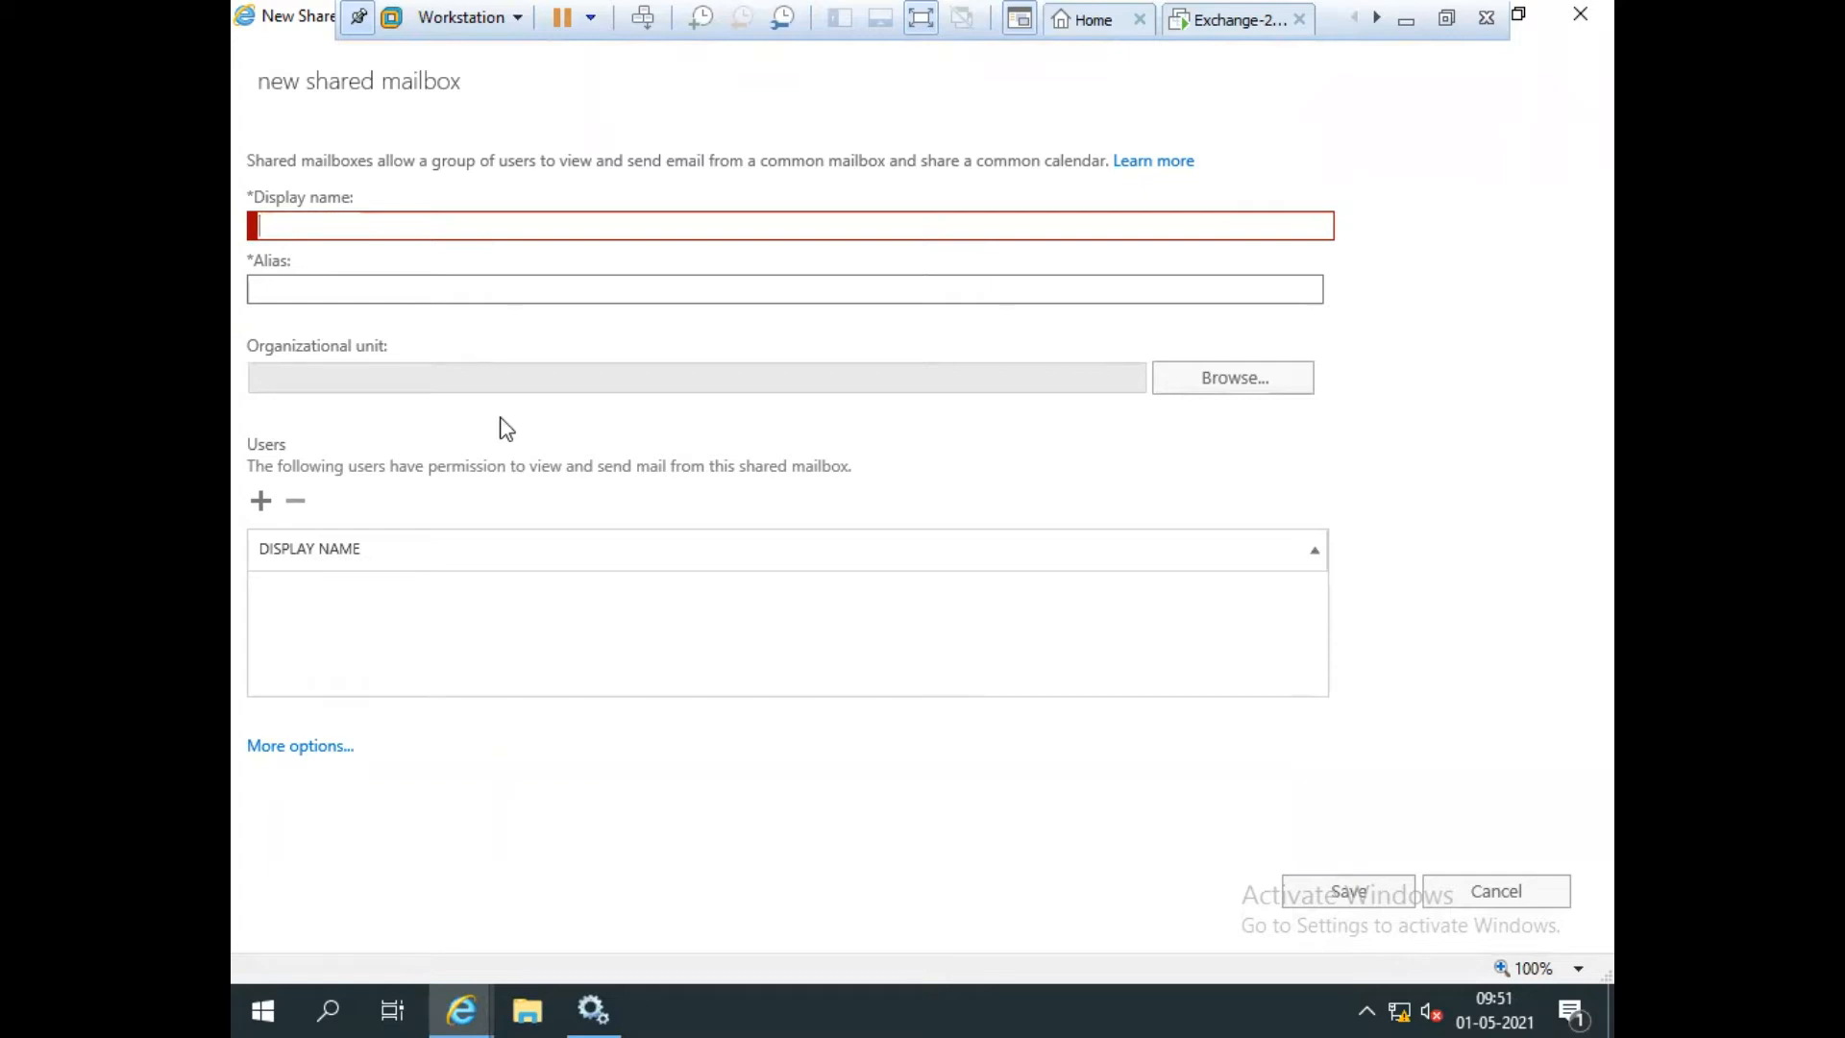
type("HR")
key("Tab")
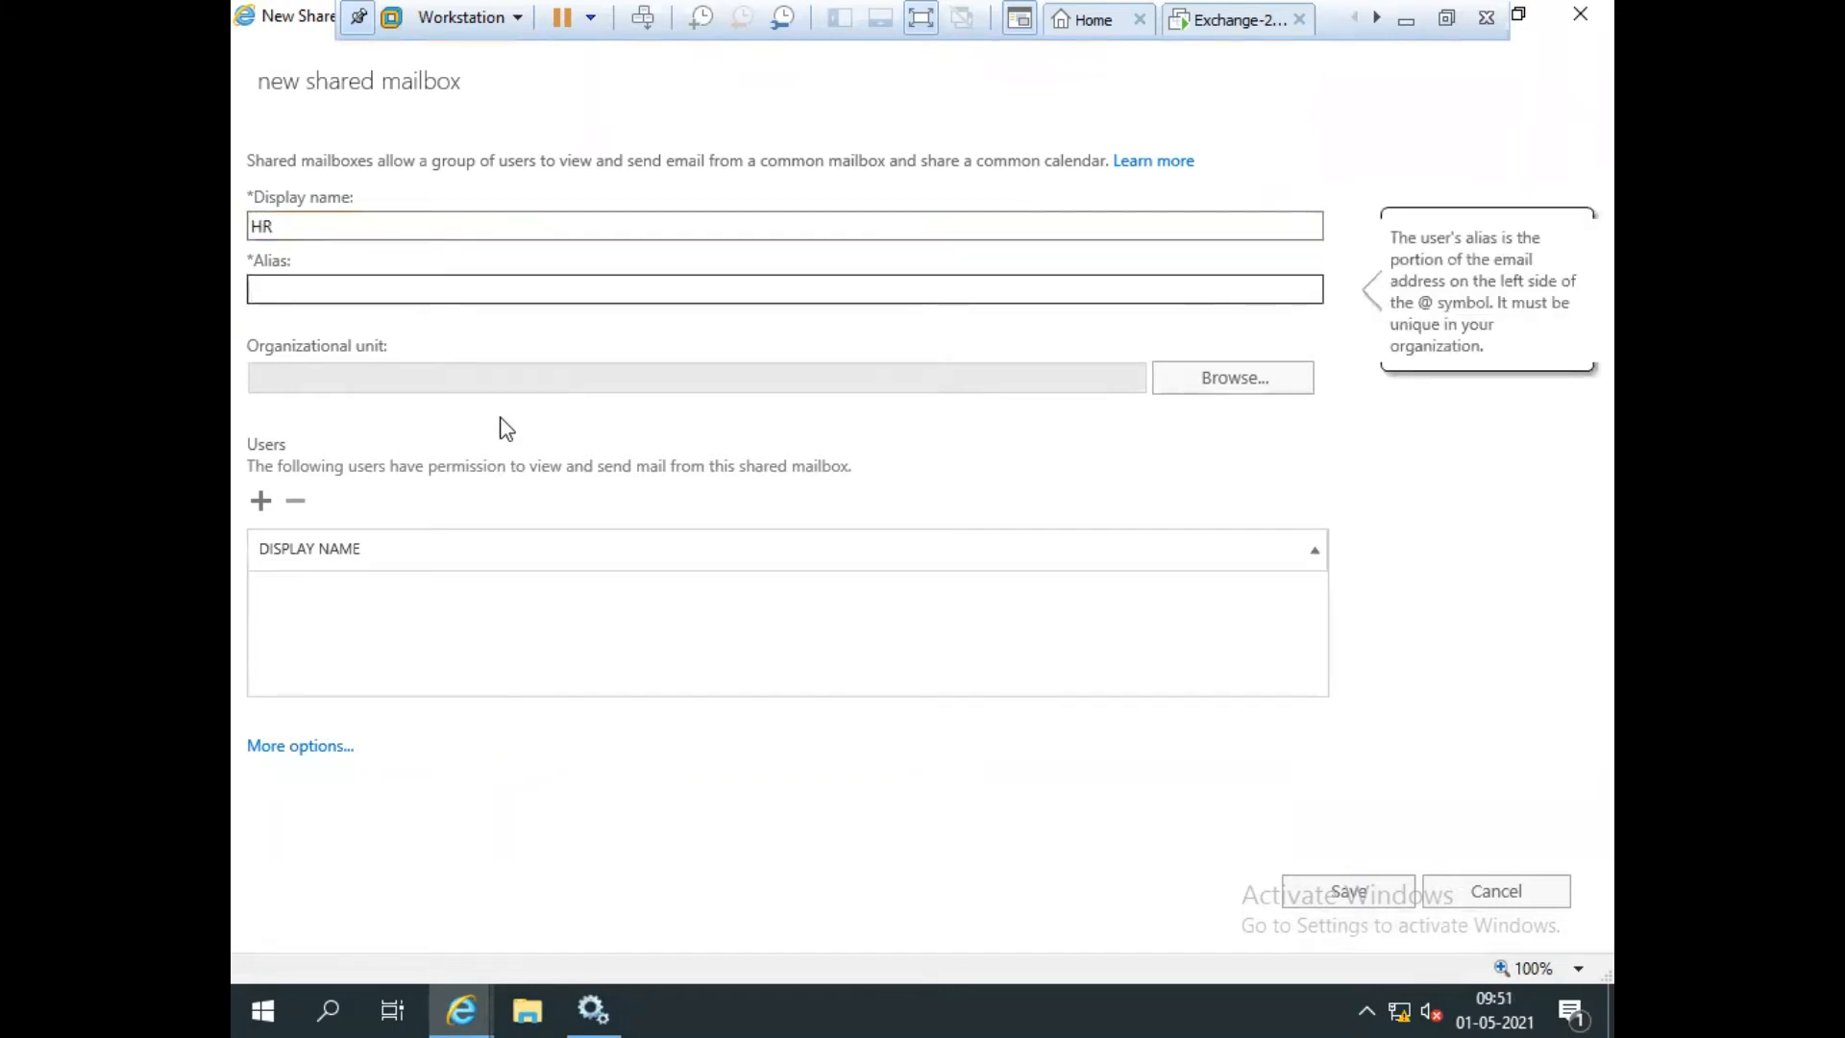
type("HR")
left_click(538, 420)
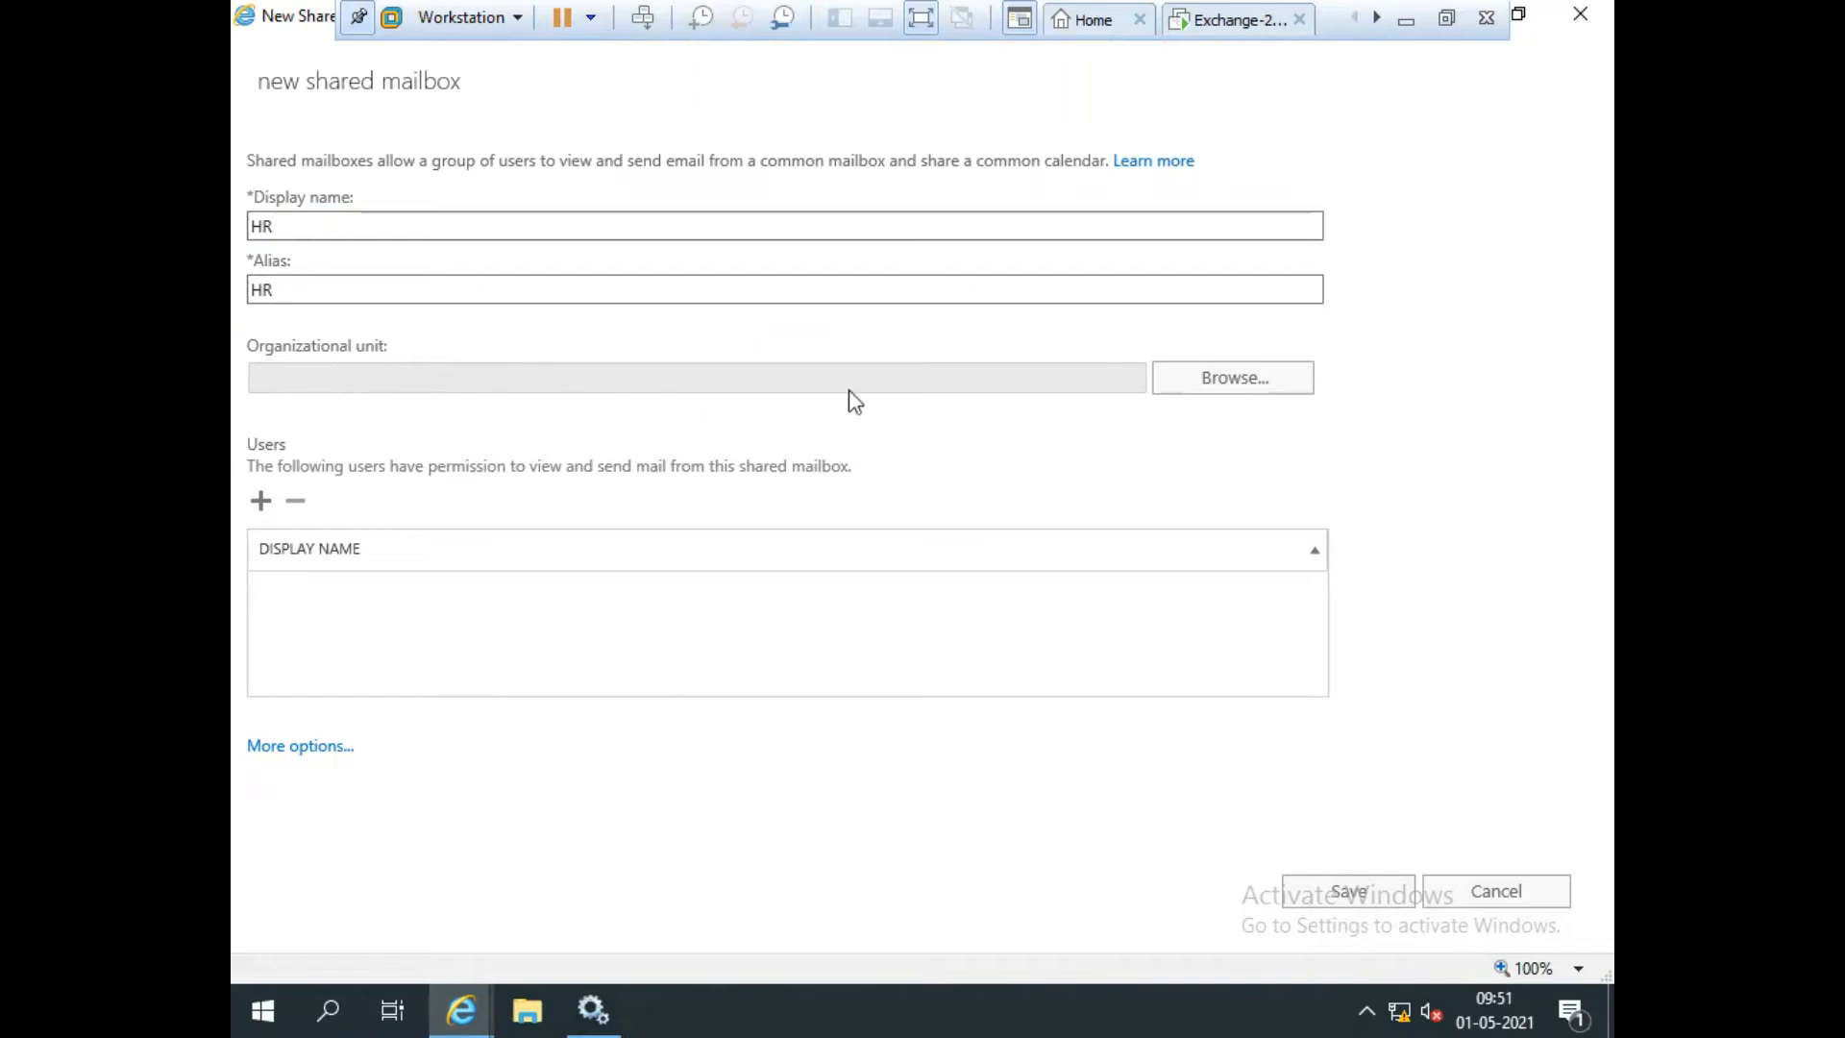
Set the mailbox's organizational unit to Abc.local/Management-OU.
left_click(1249, 381)
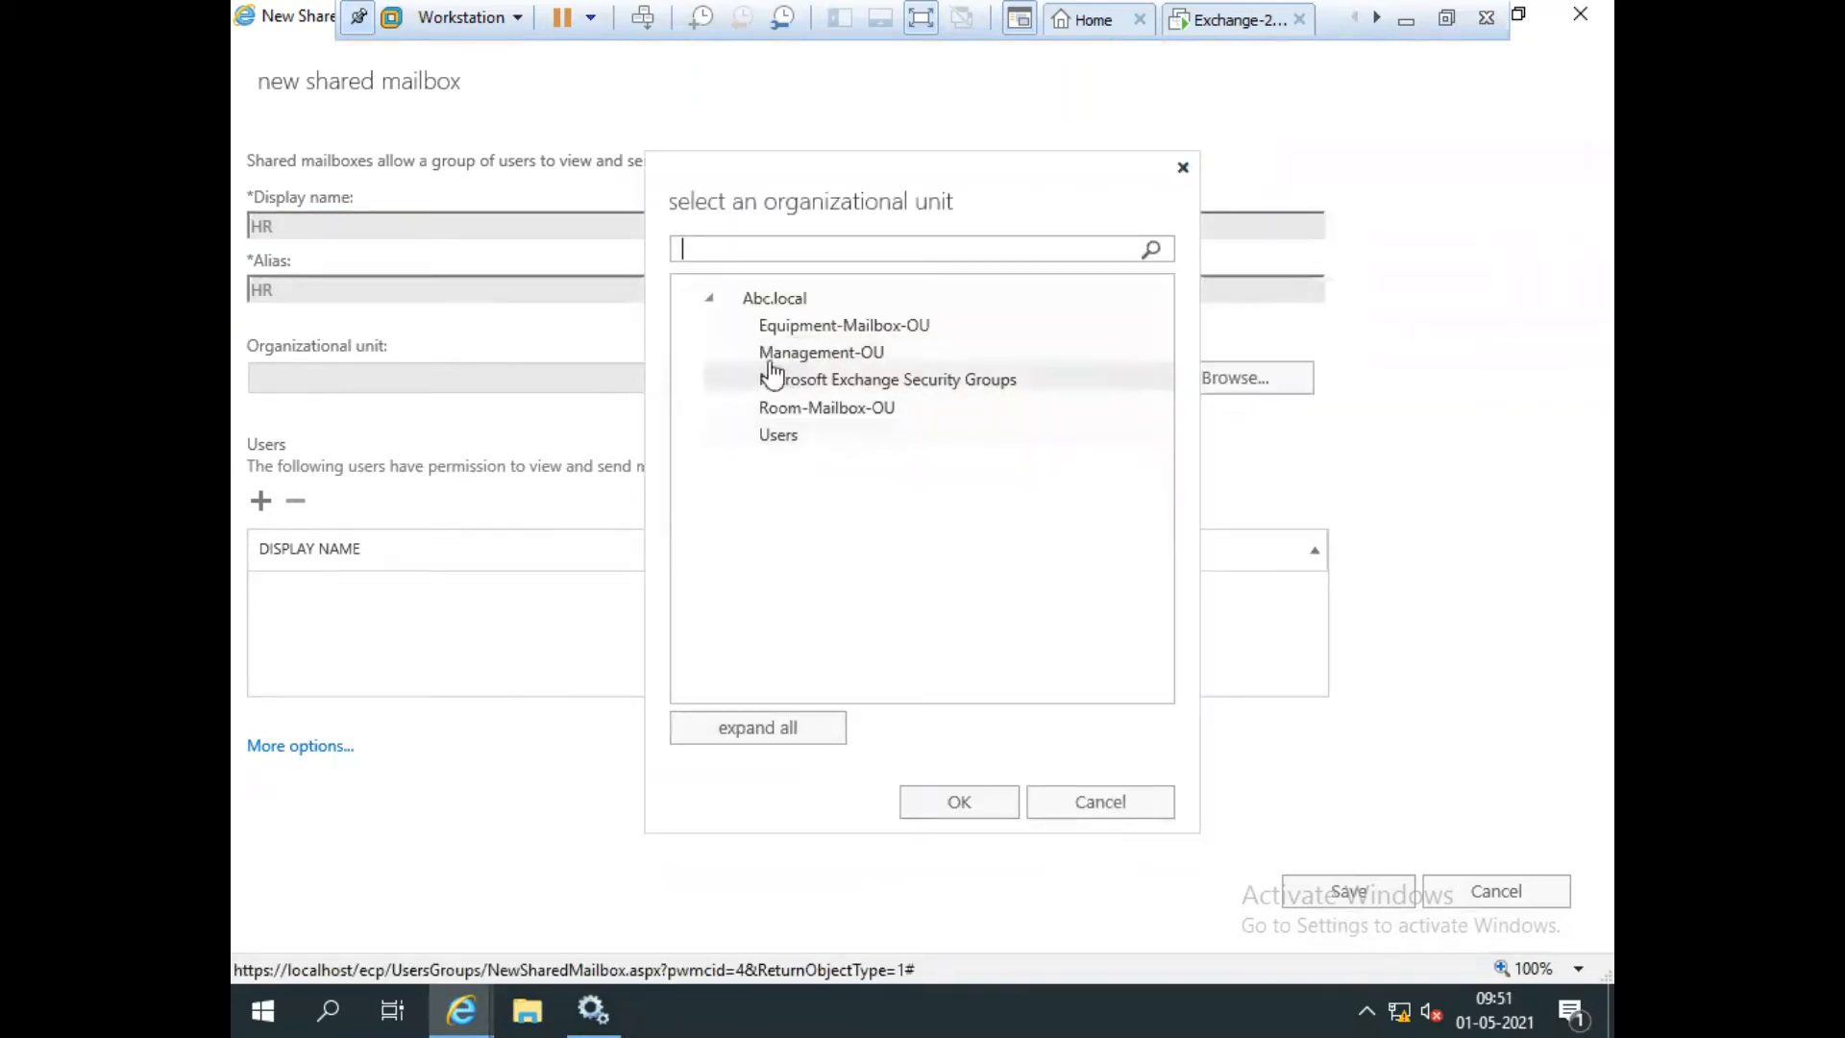
left_click(839, 363)
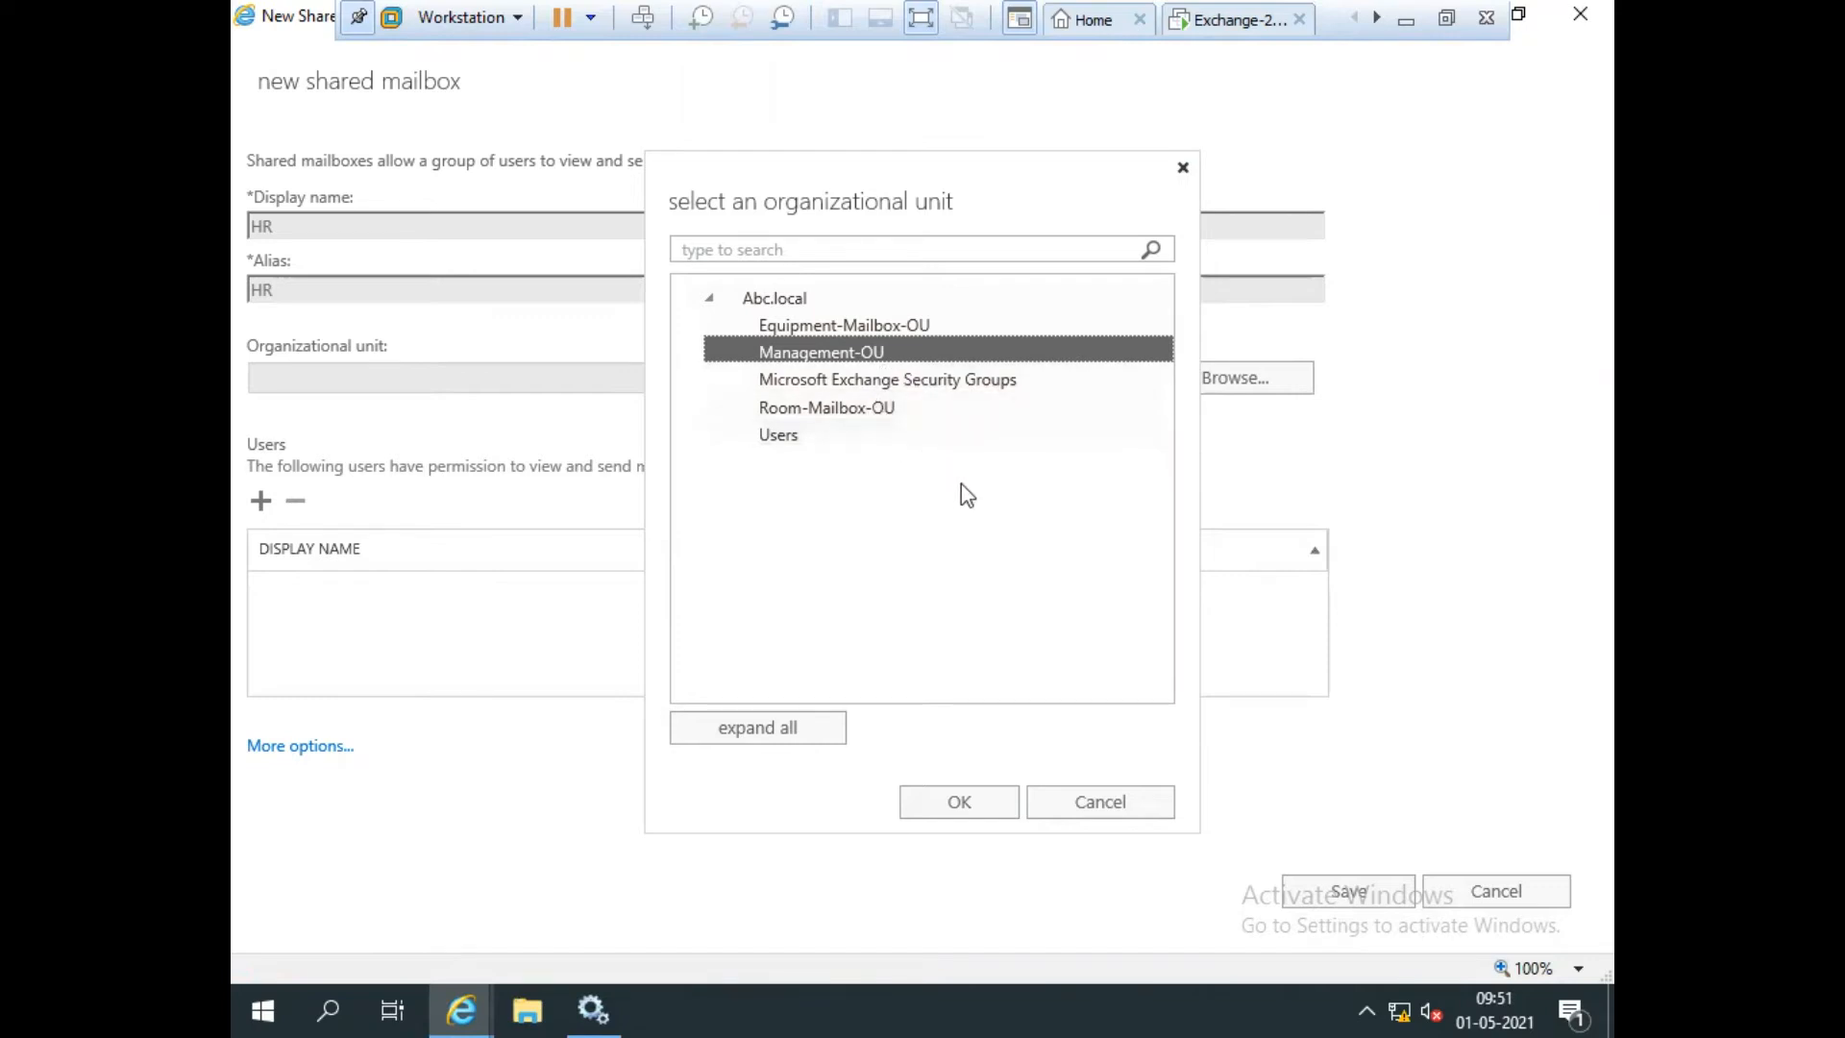
left_click(957, 805)
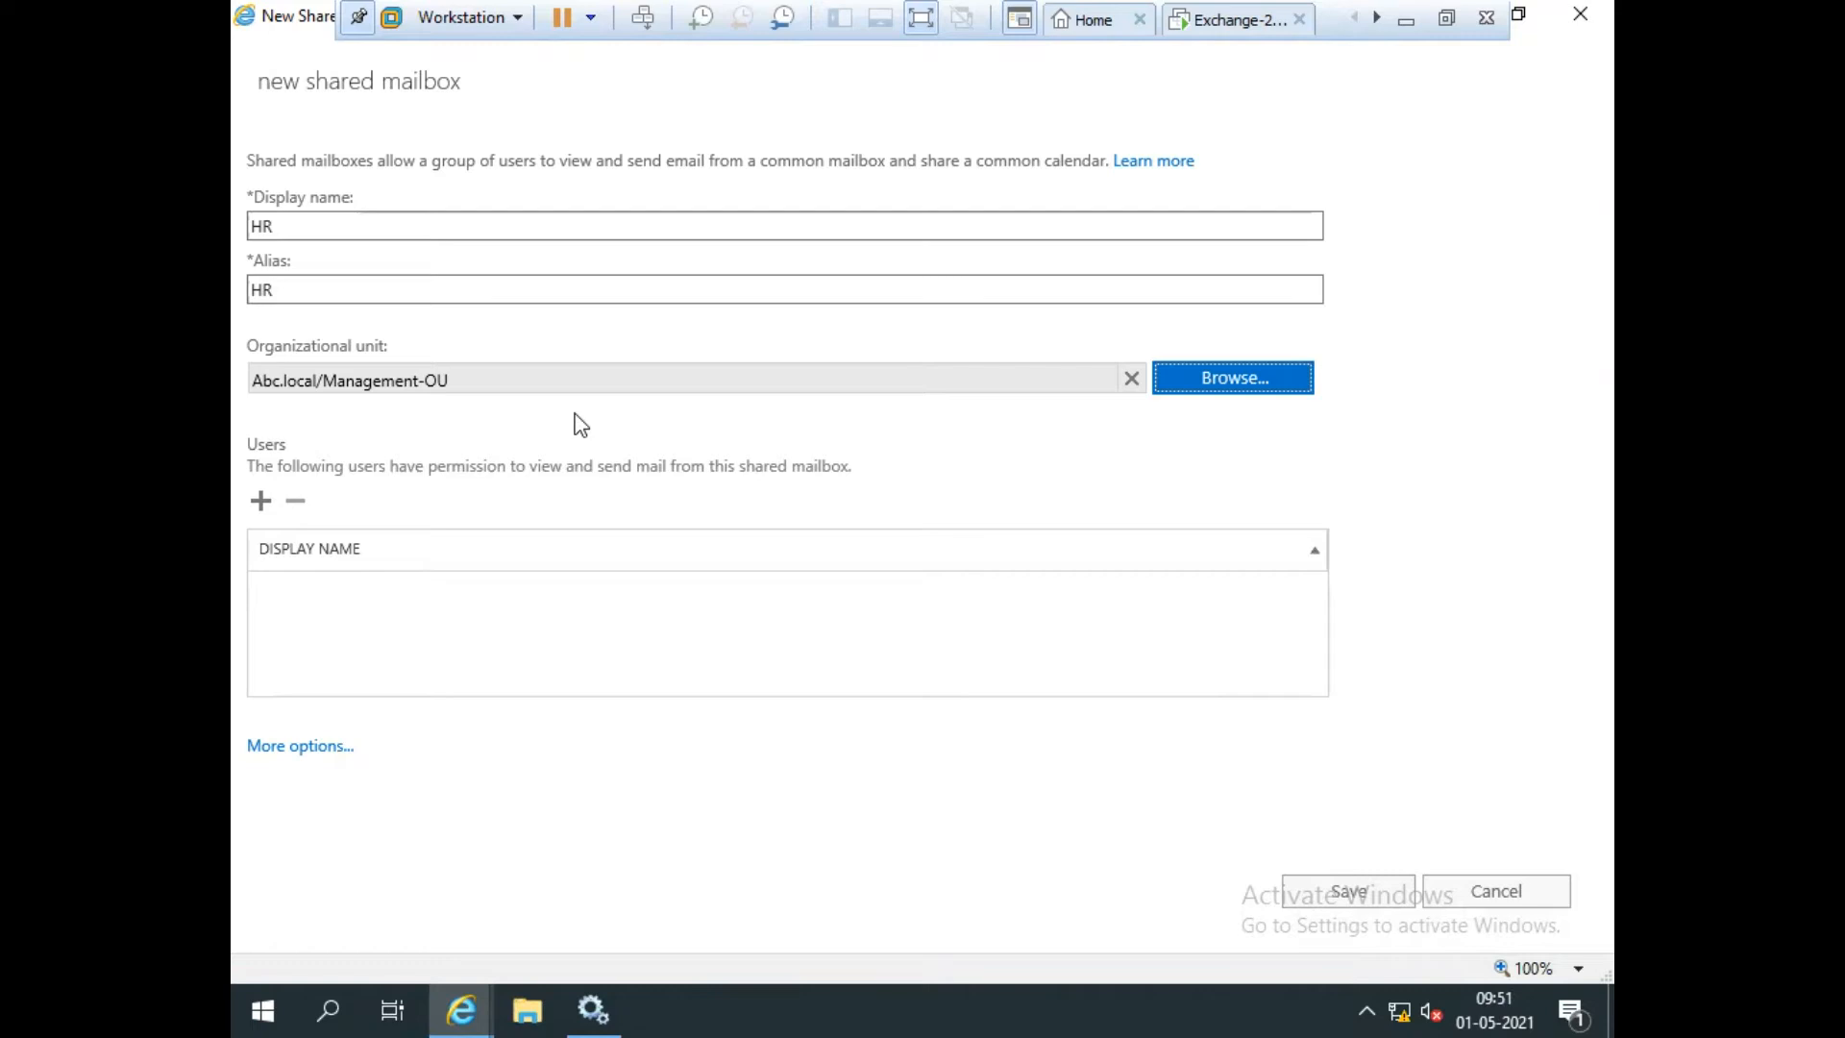
left_click(259, 524)
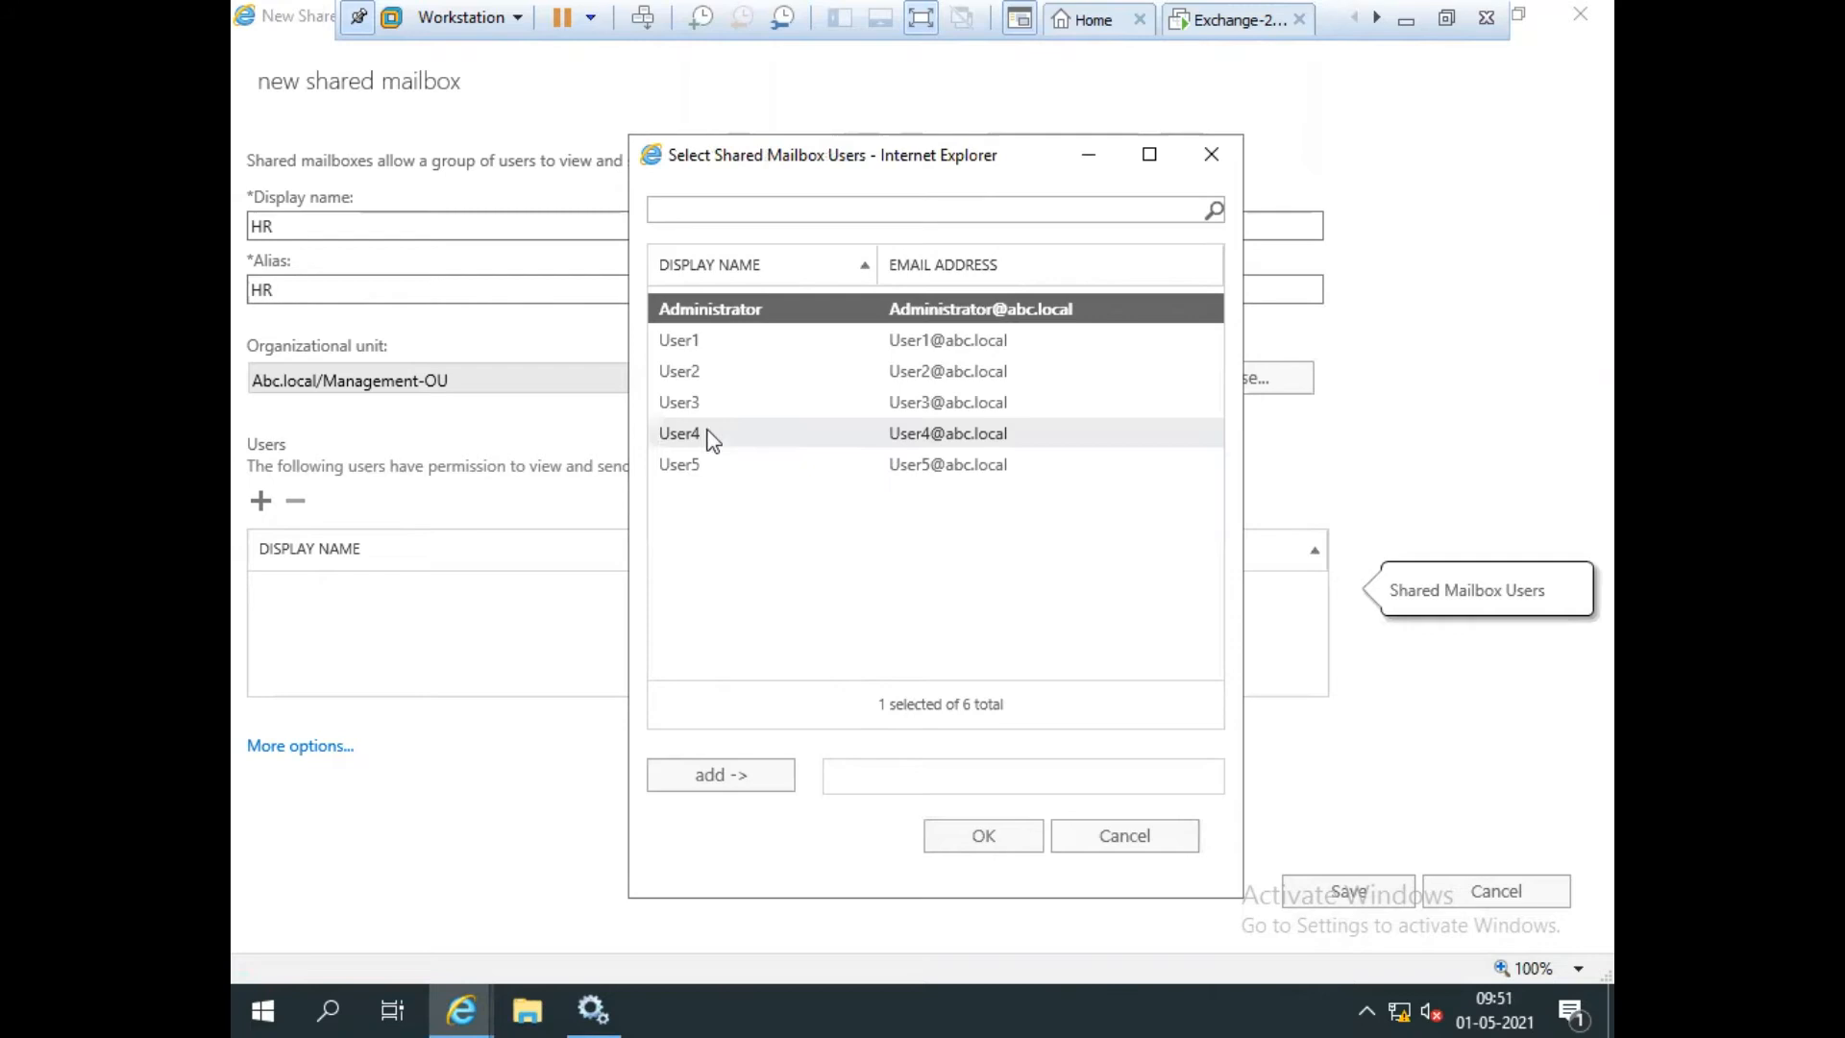
Add User2, User3 and User4 to the mailbox's users with access.
left_click(694, 404, "ctrl")
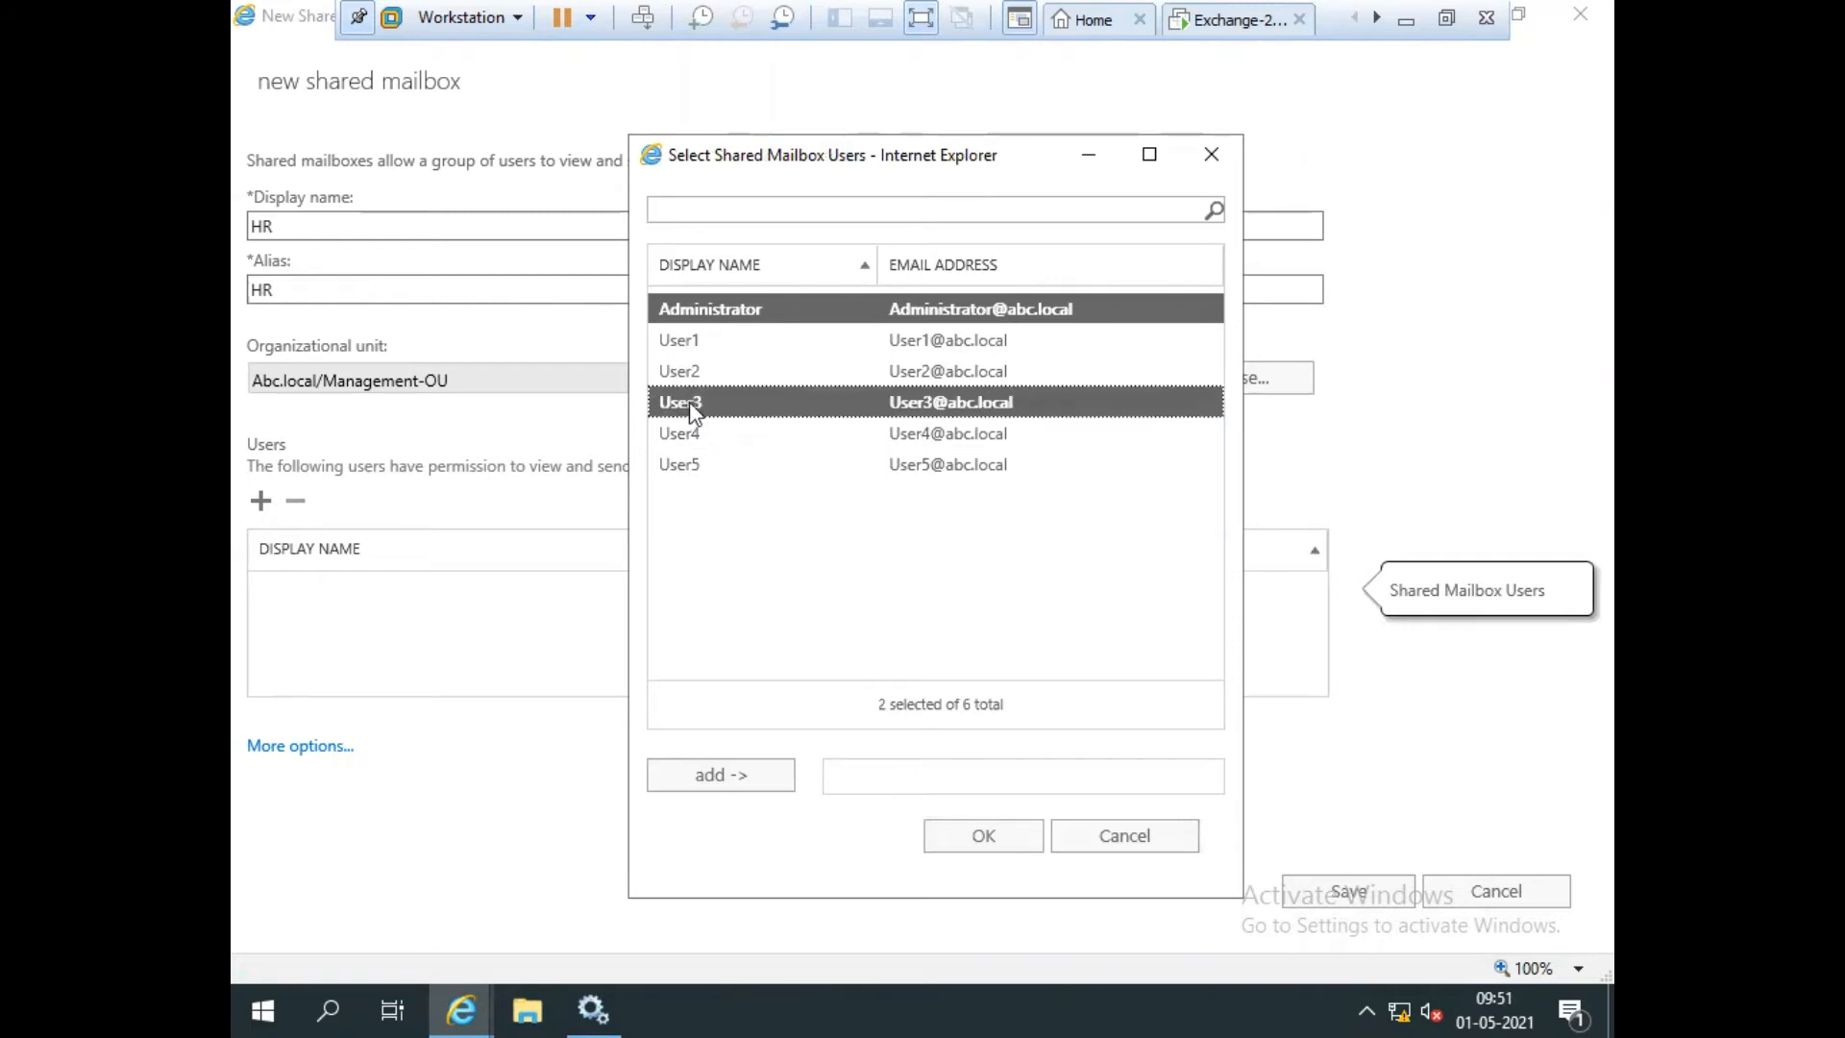
left_click(696, 434, "ctrl")
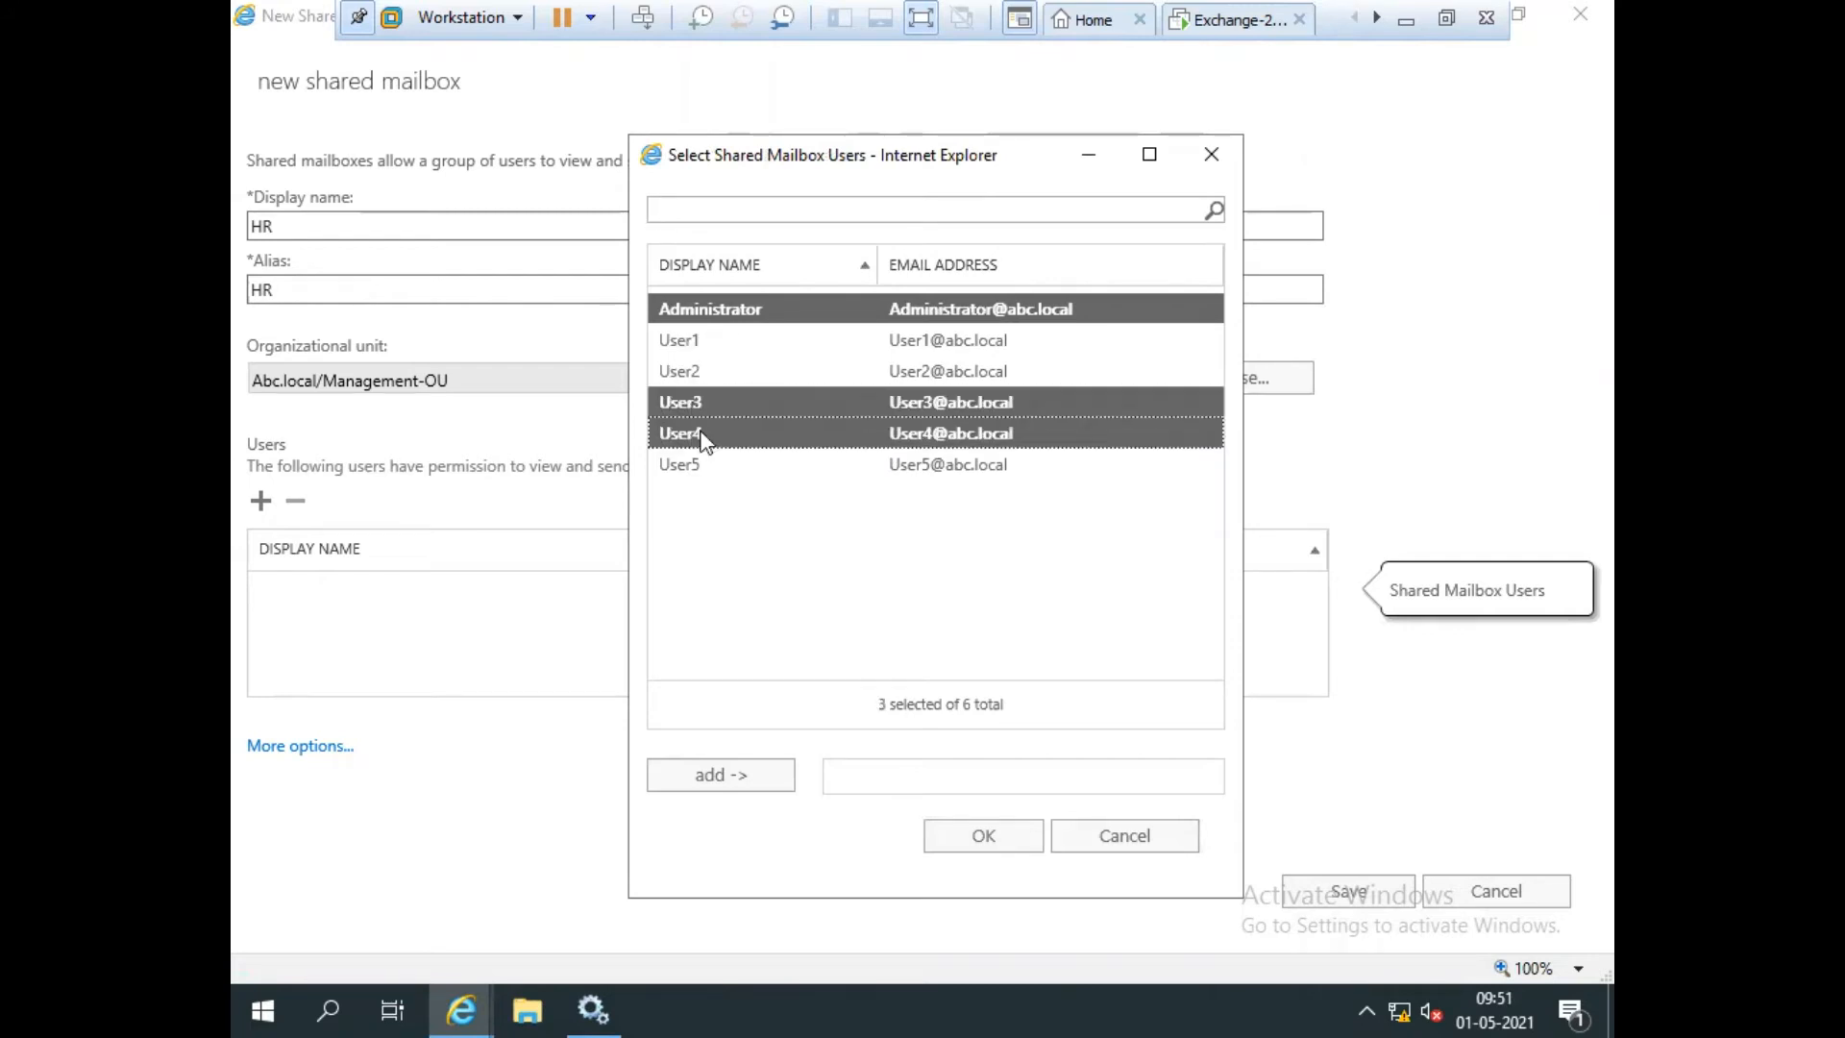
left_click(690, 378, "ctrl")
left_click(745, 776)
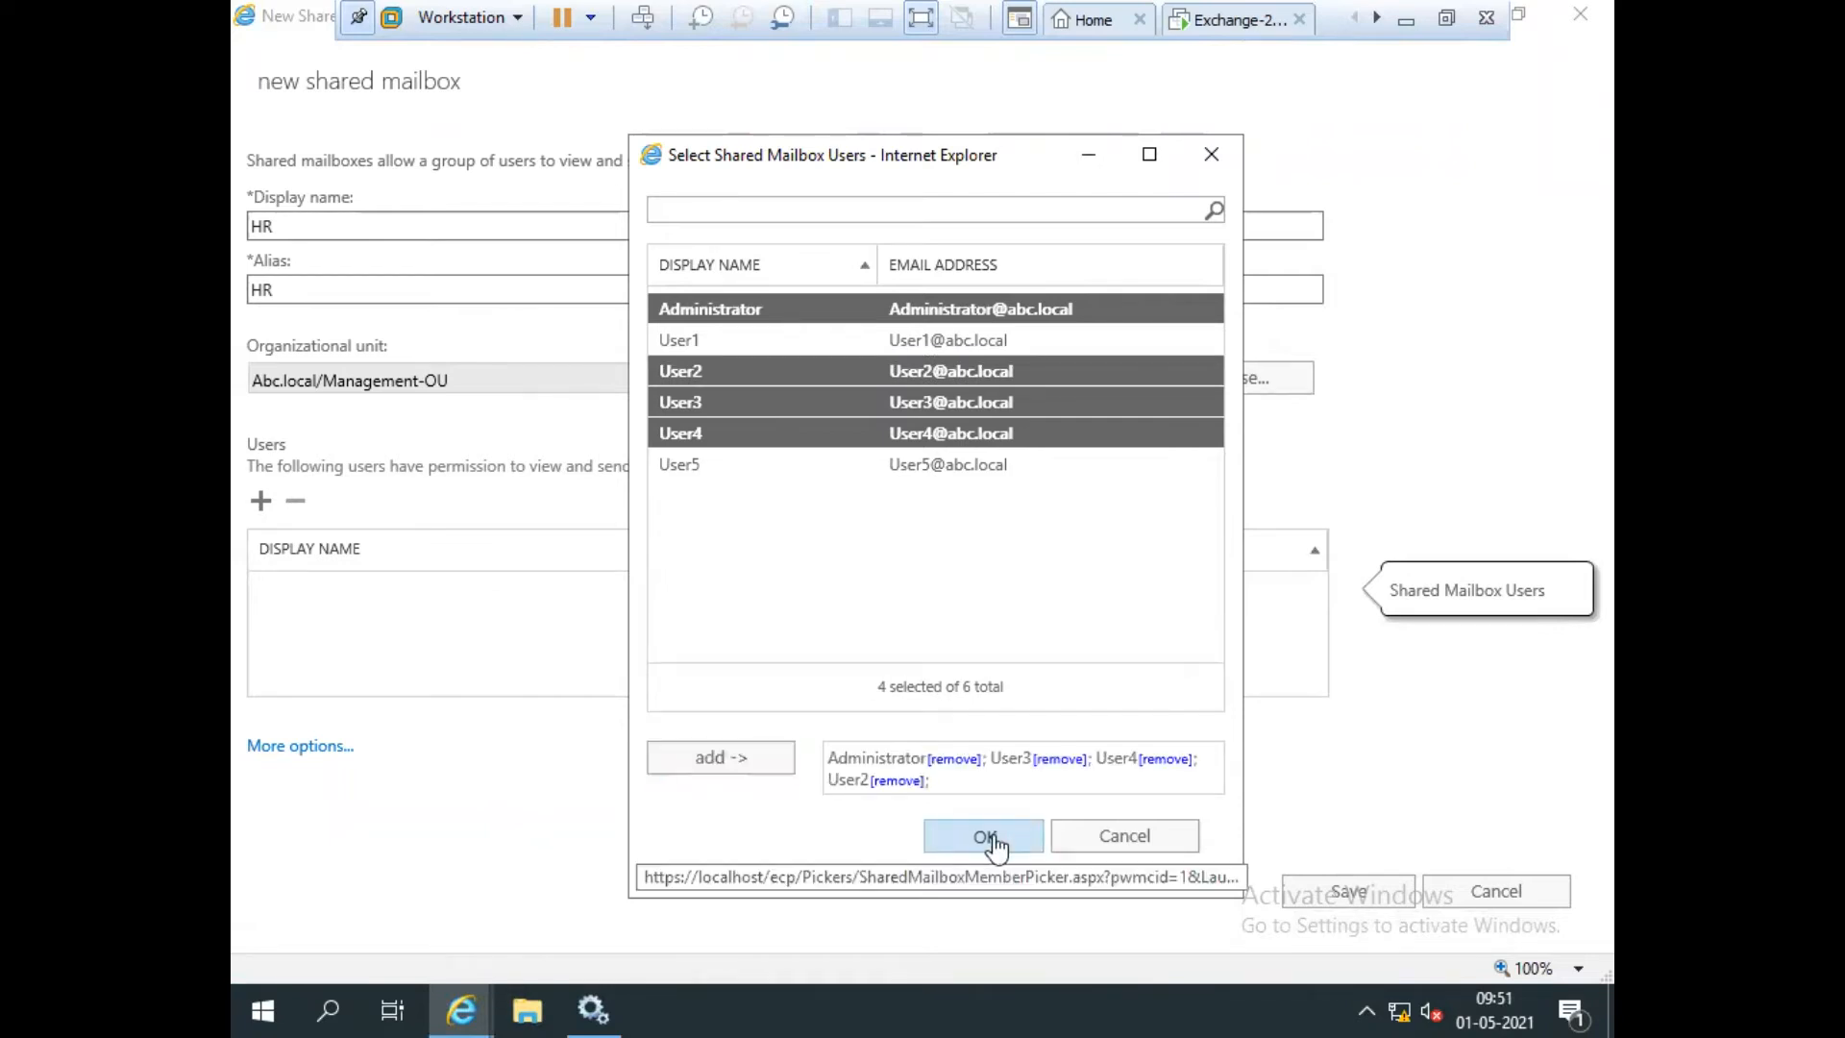
left_click(985, 836)
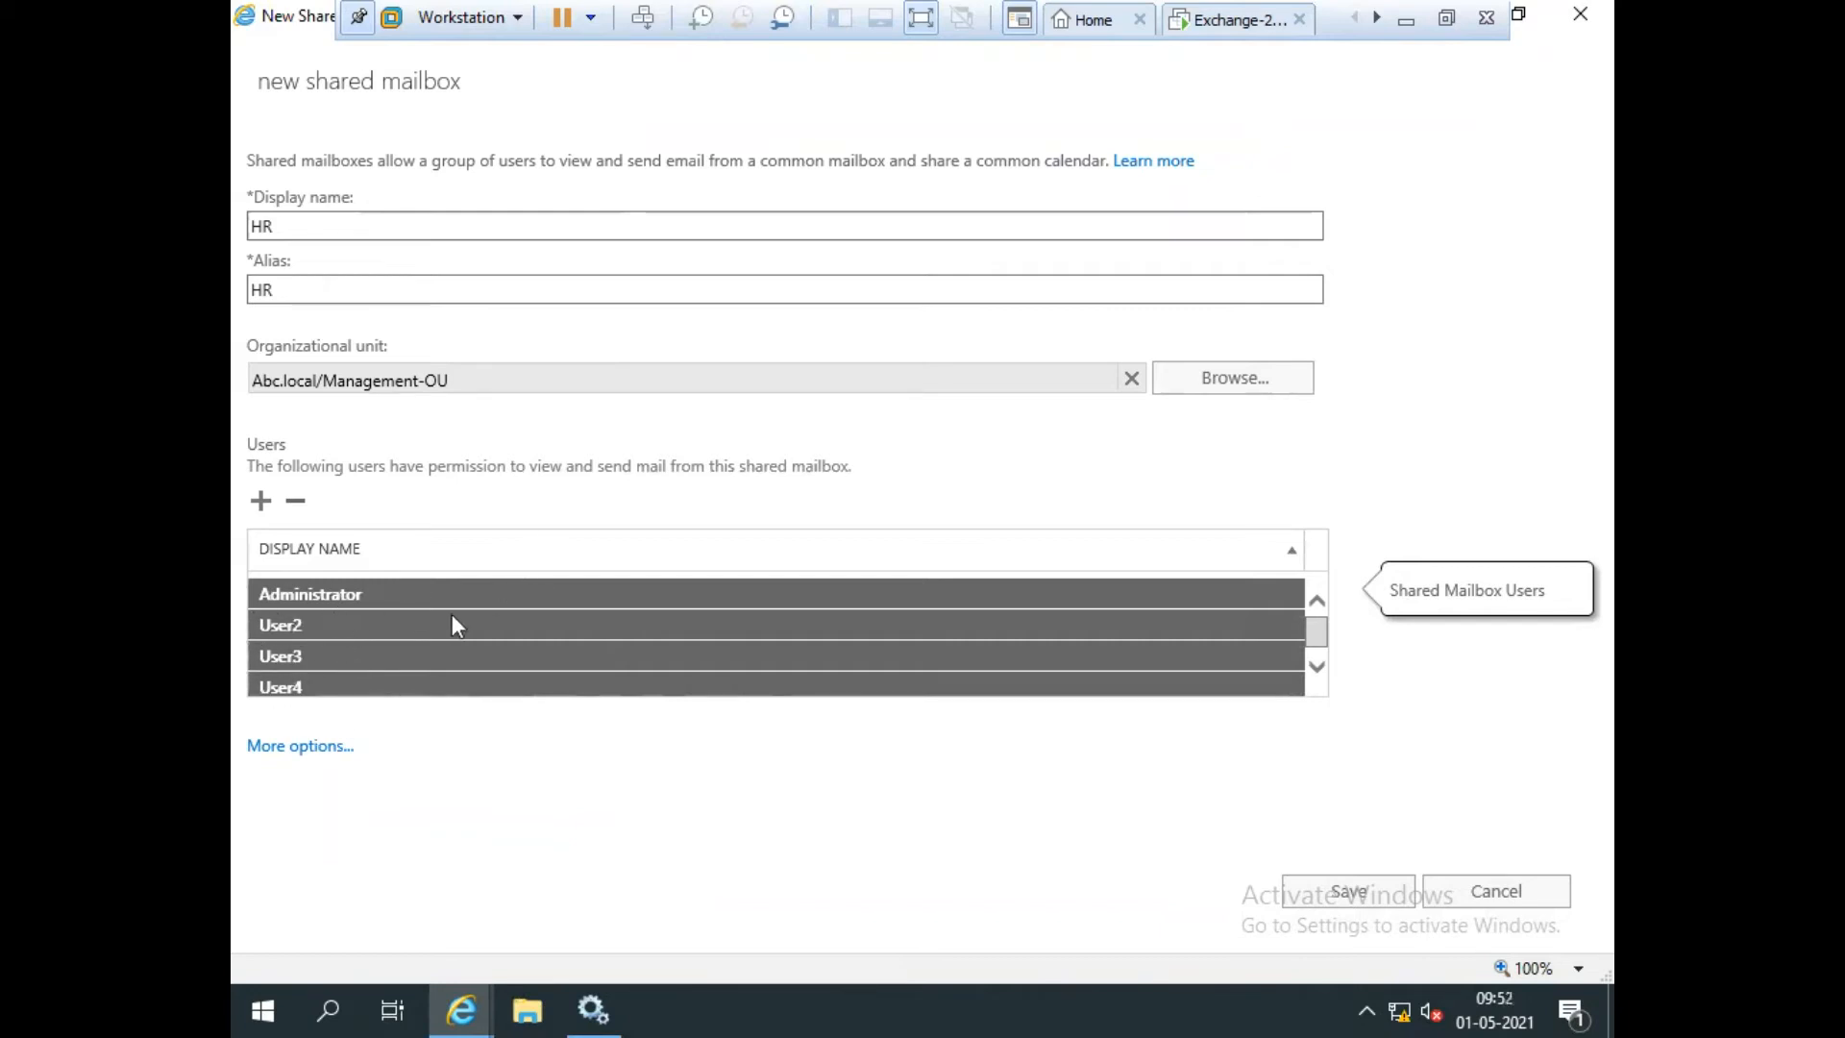
Remove Administrator from the HR mailbox's users list.
left_click(813, 656)
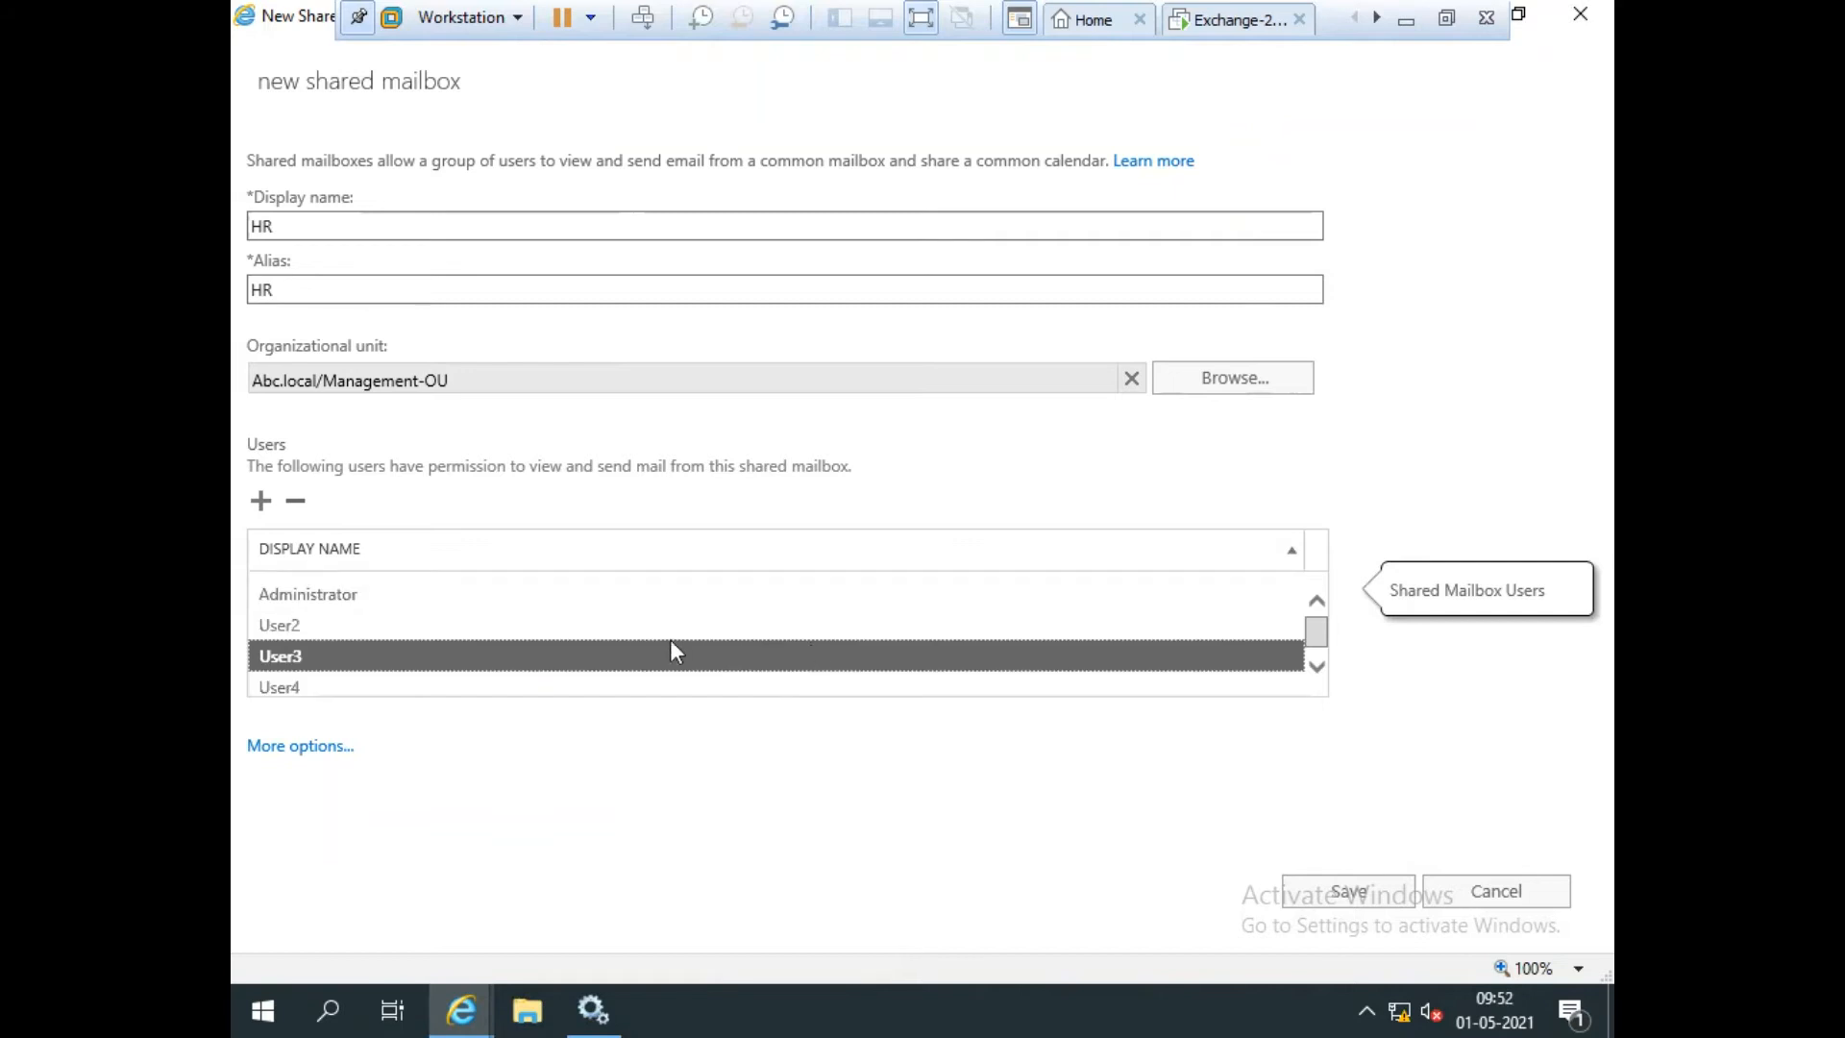
left_click(357, 600)
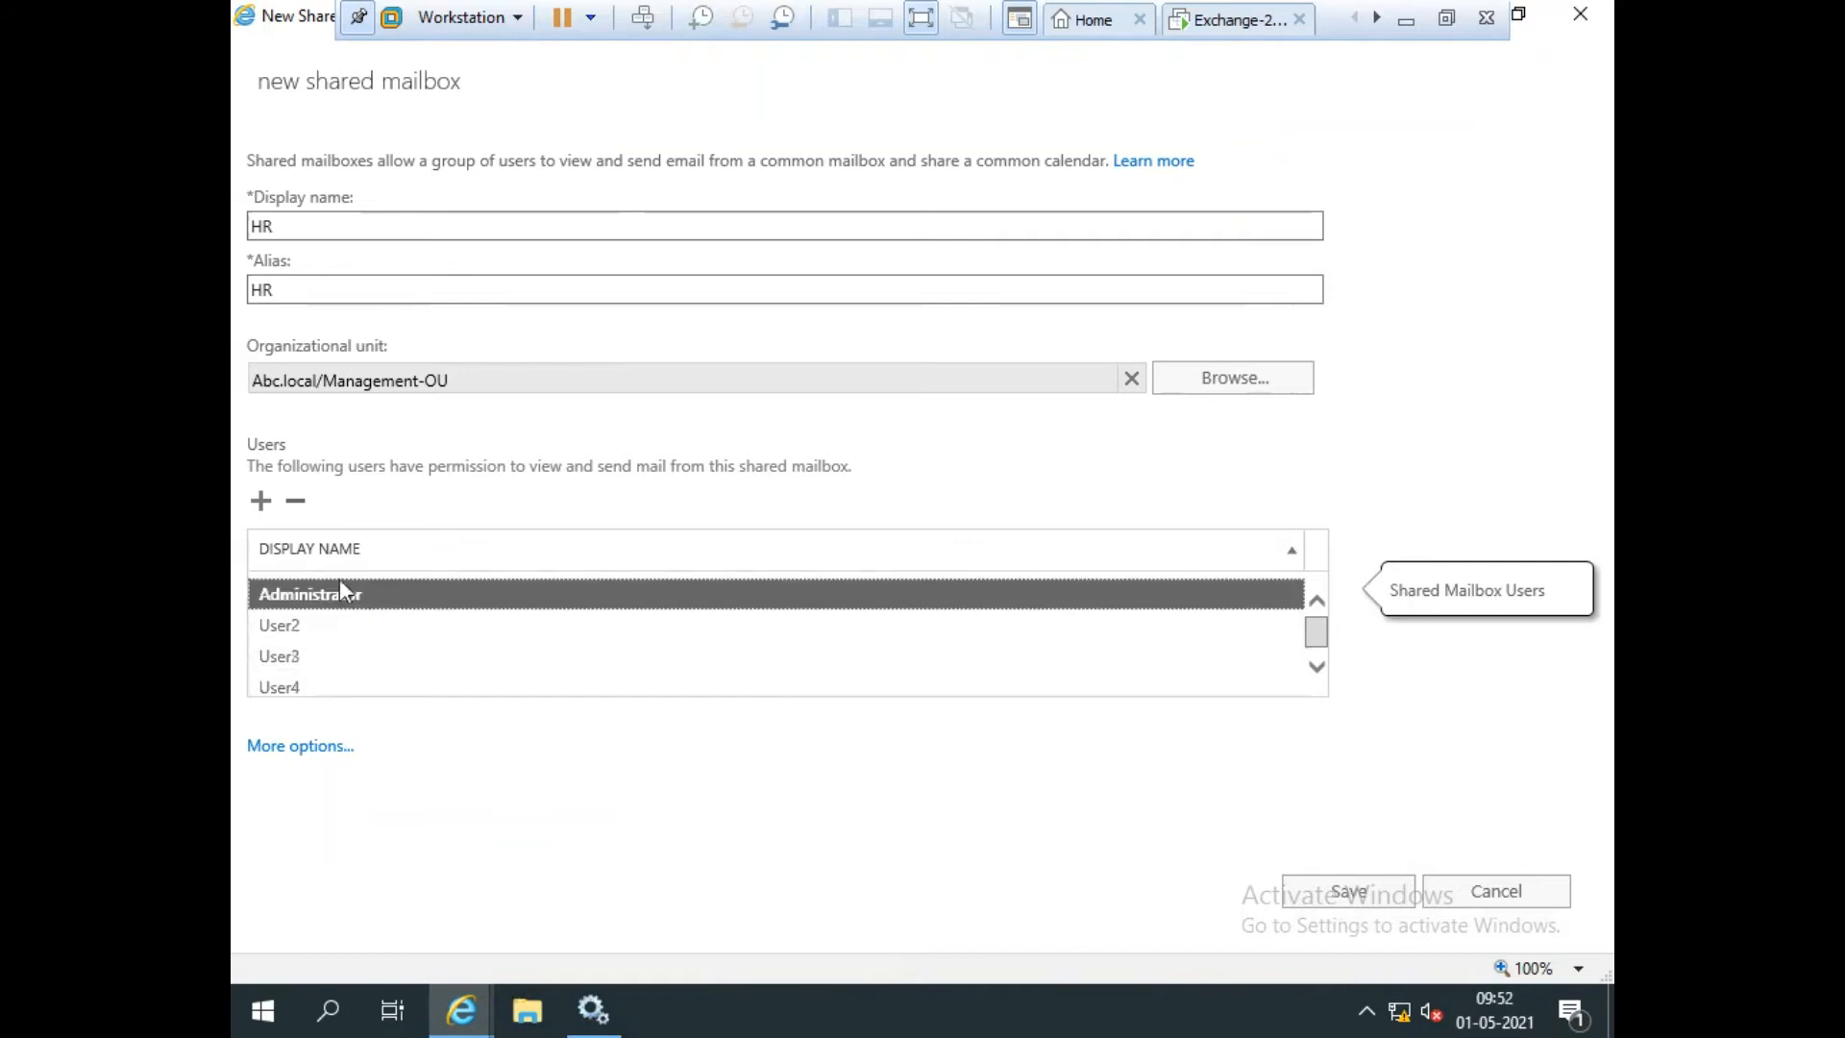
left_click(297, 505)
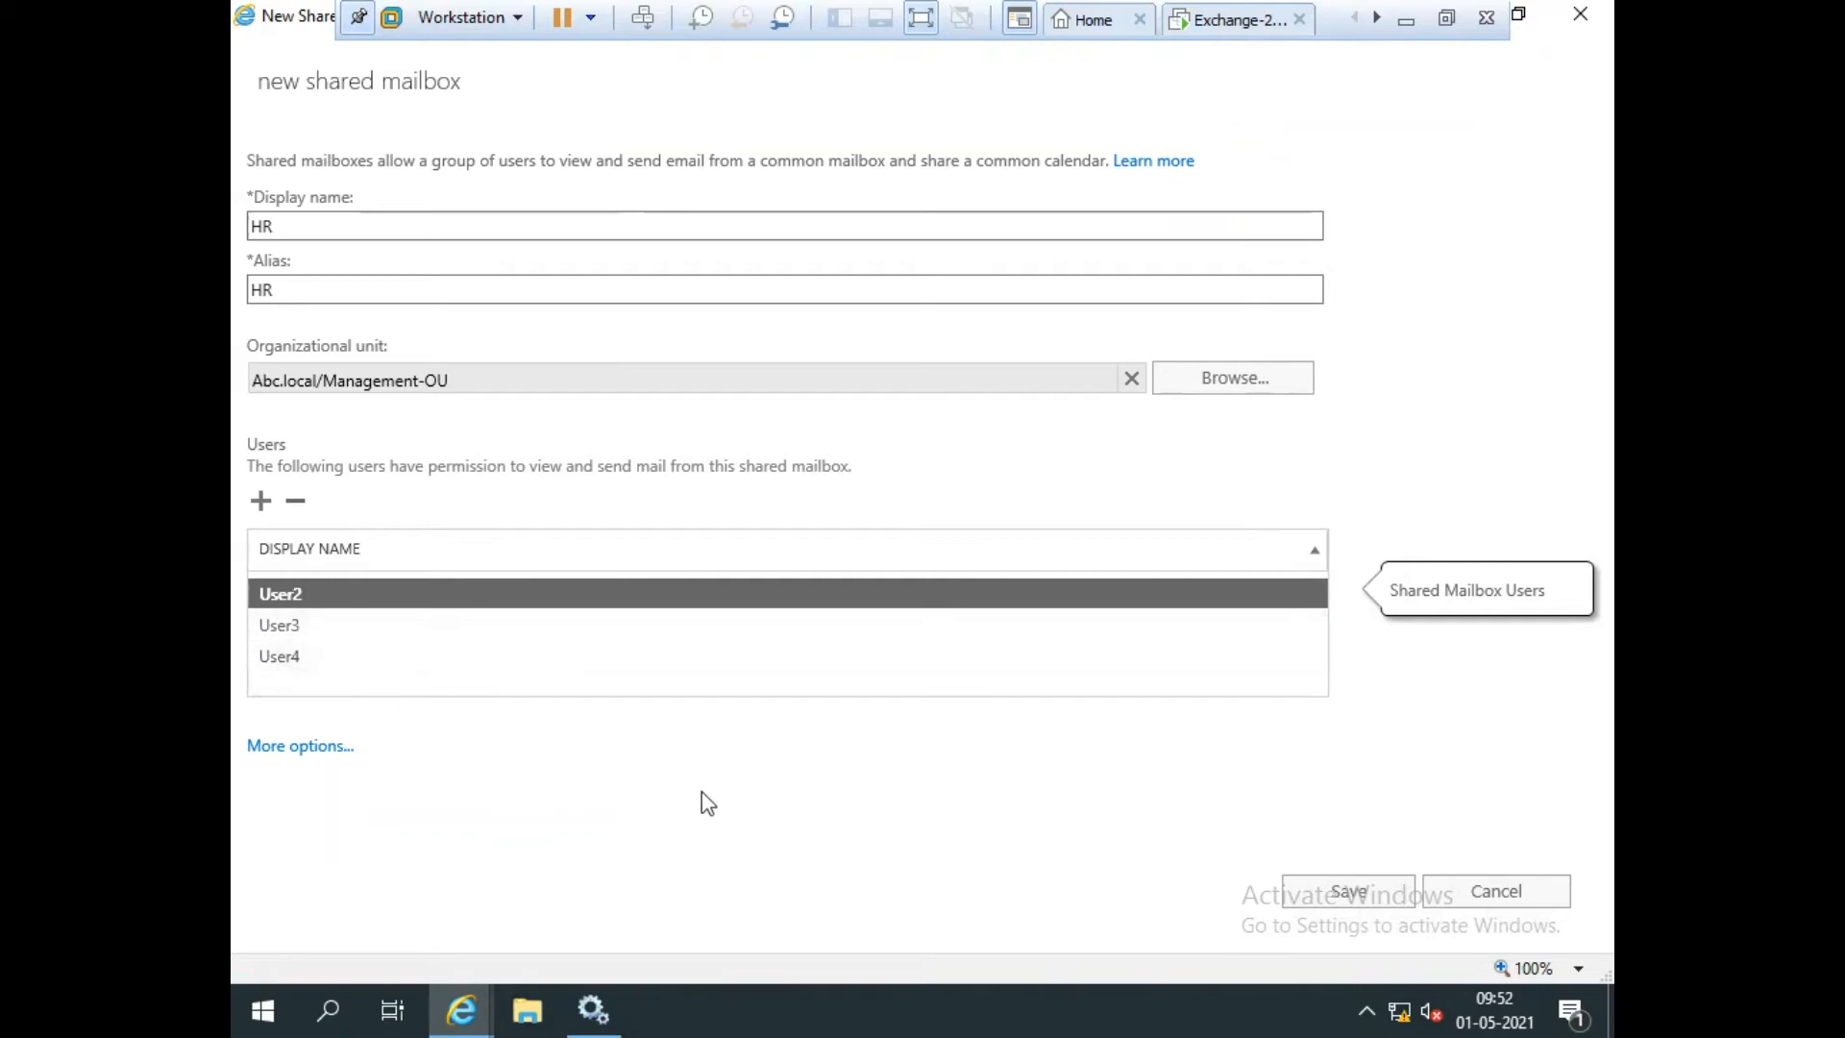
Under More options, set the HR mailbox's database to MBDB-02.
left_click(293, 749)
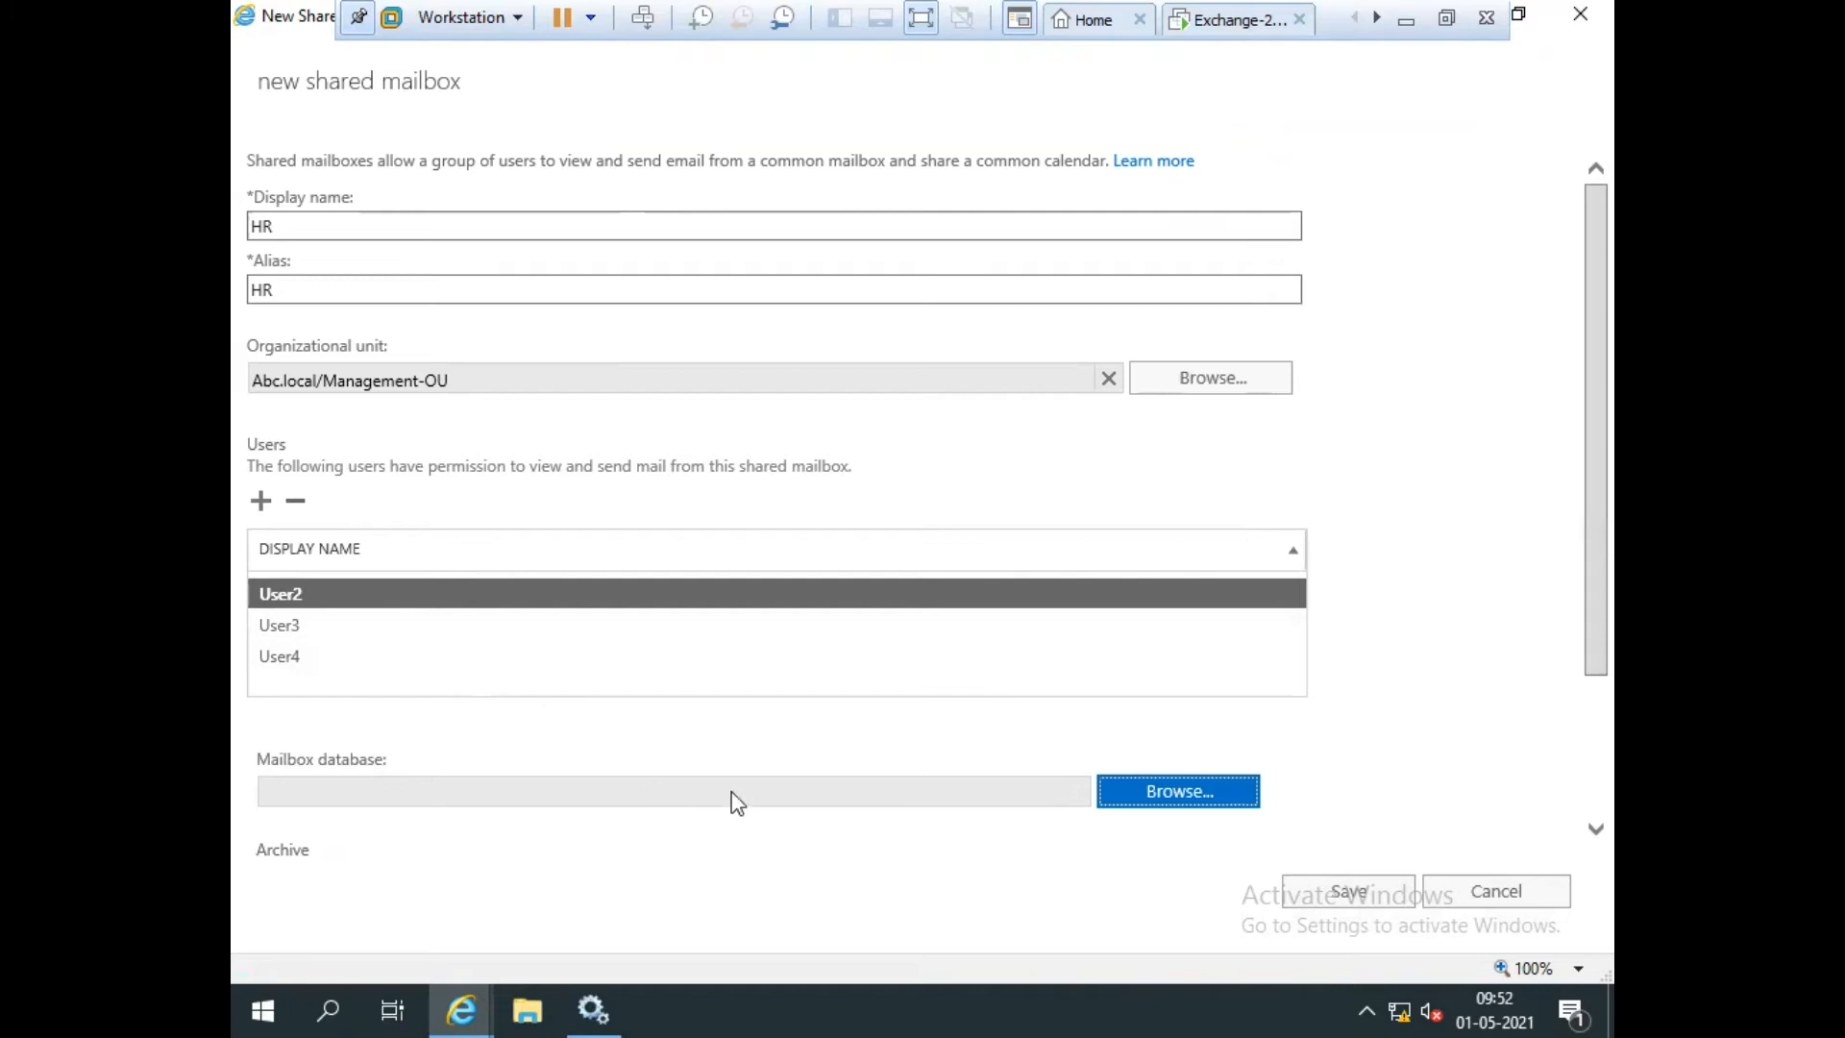
left_click(1159, 805)
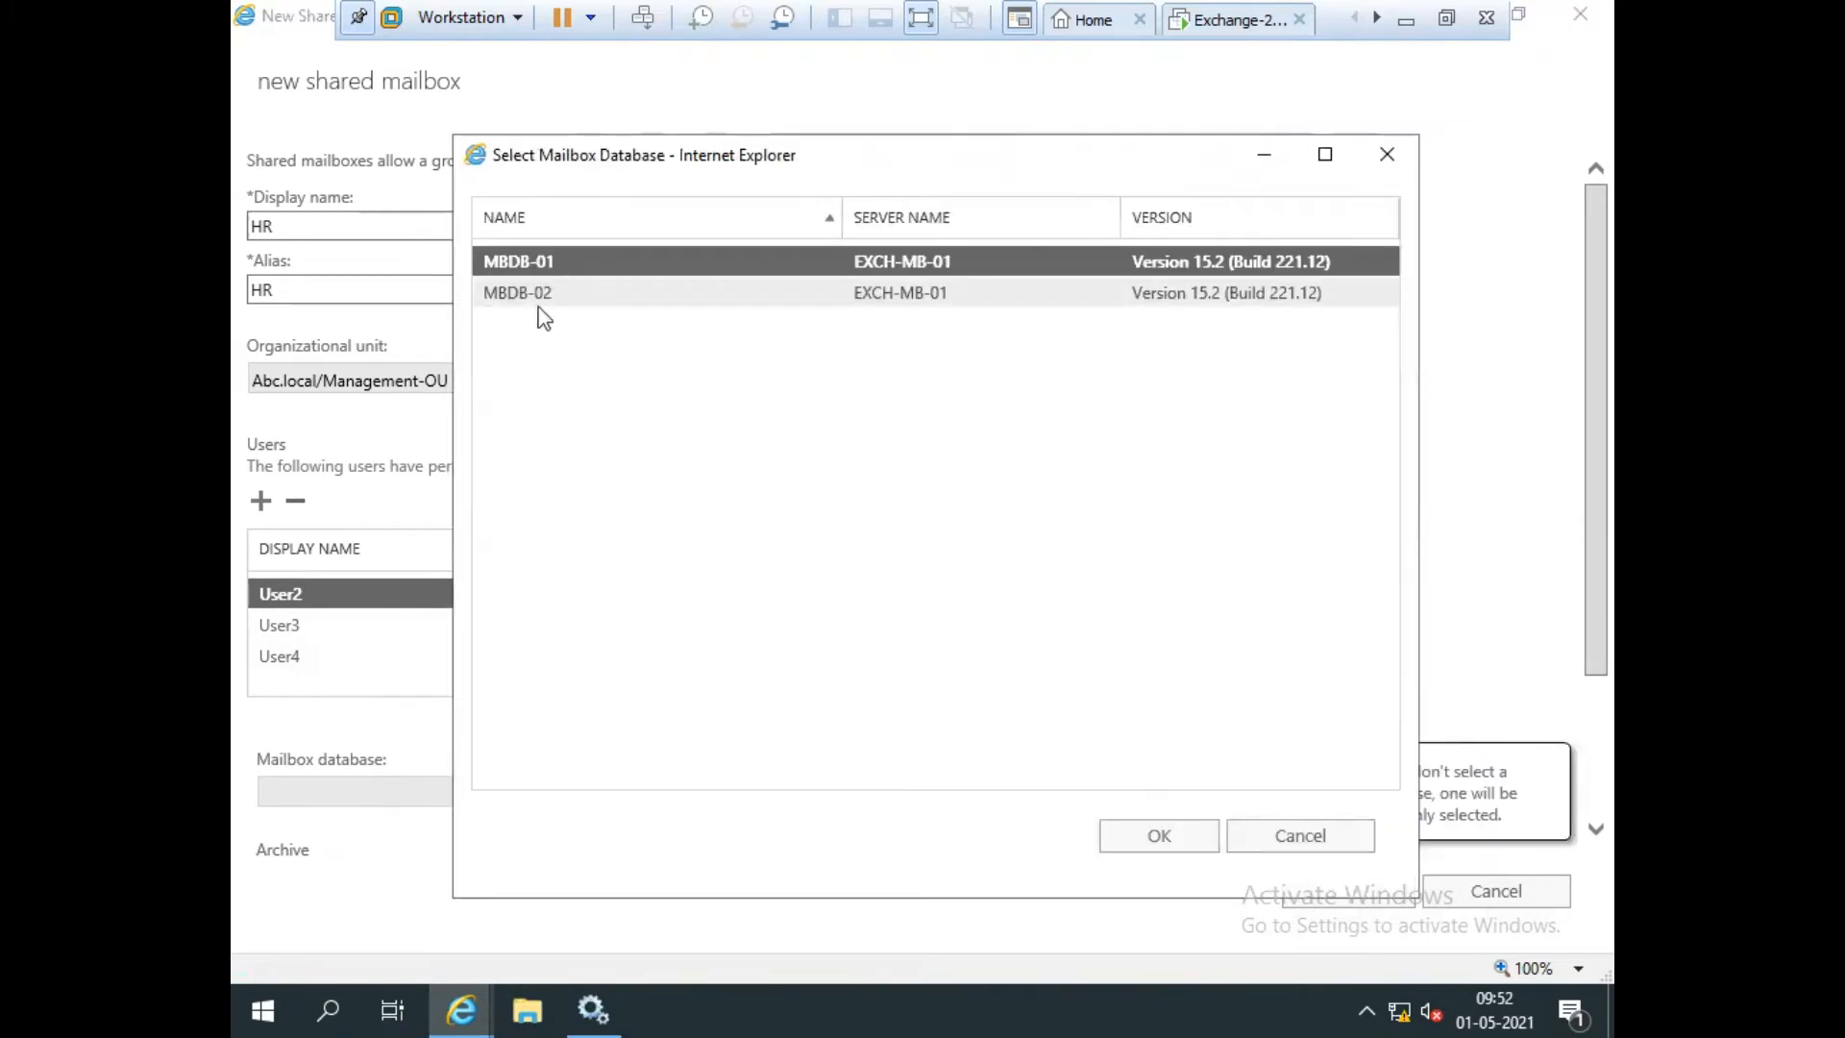
left_click(480, 296)
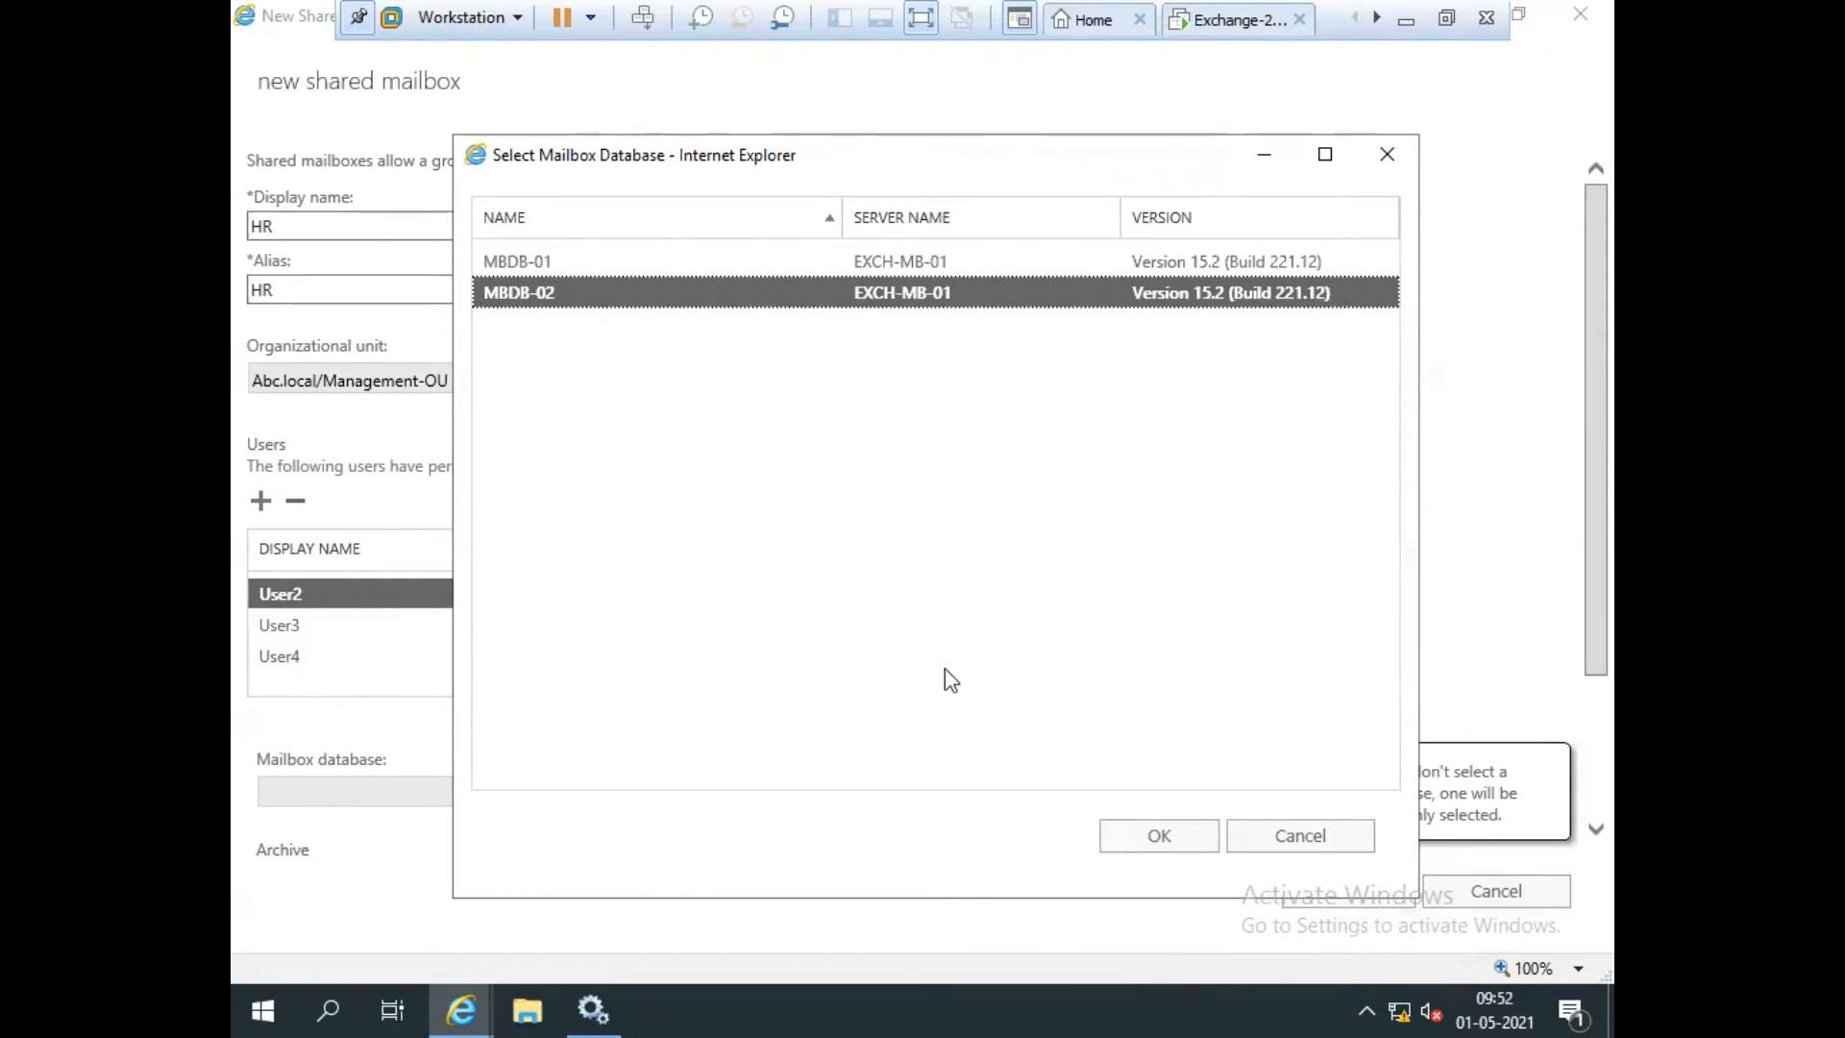
left_click(1156, 843)
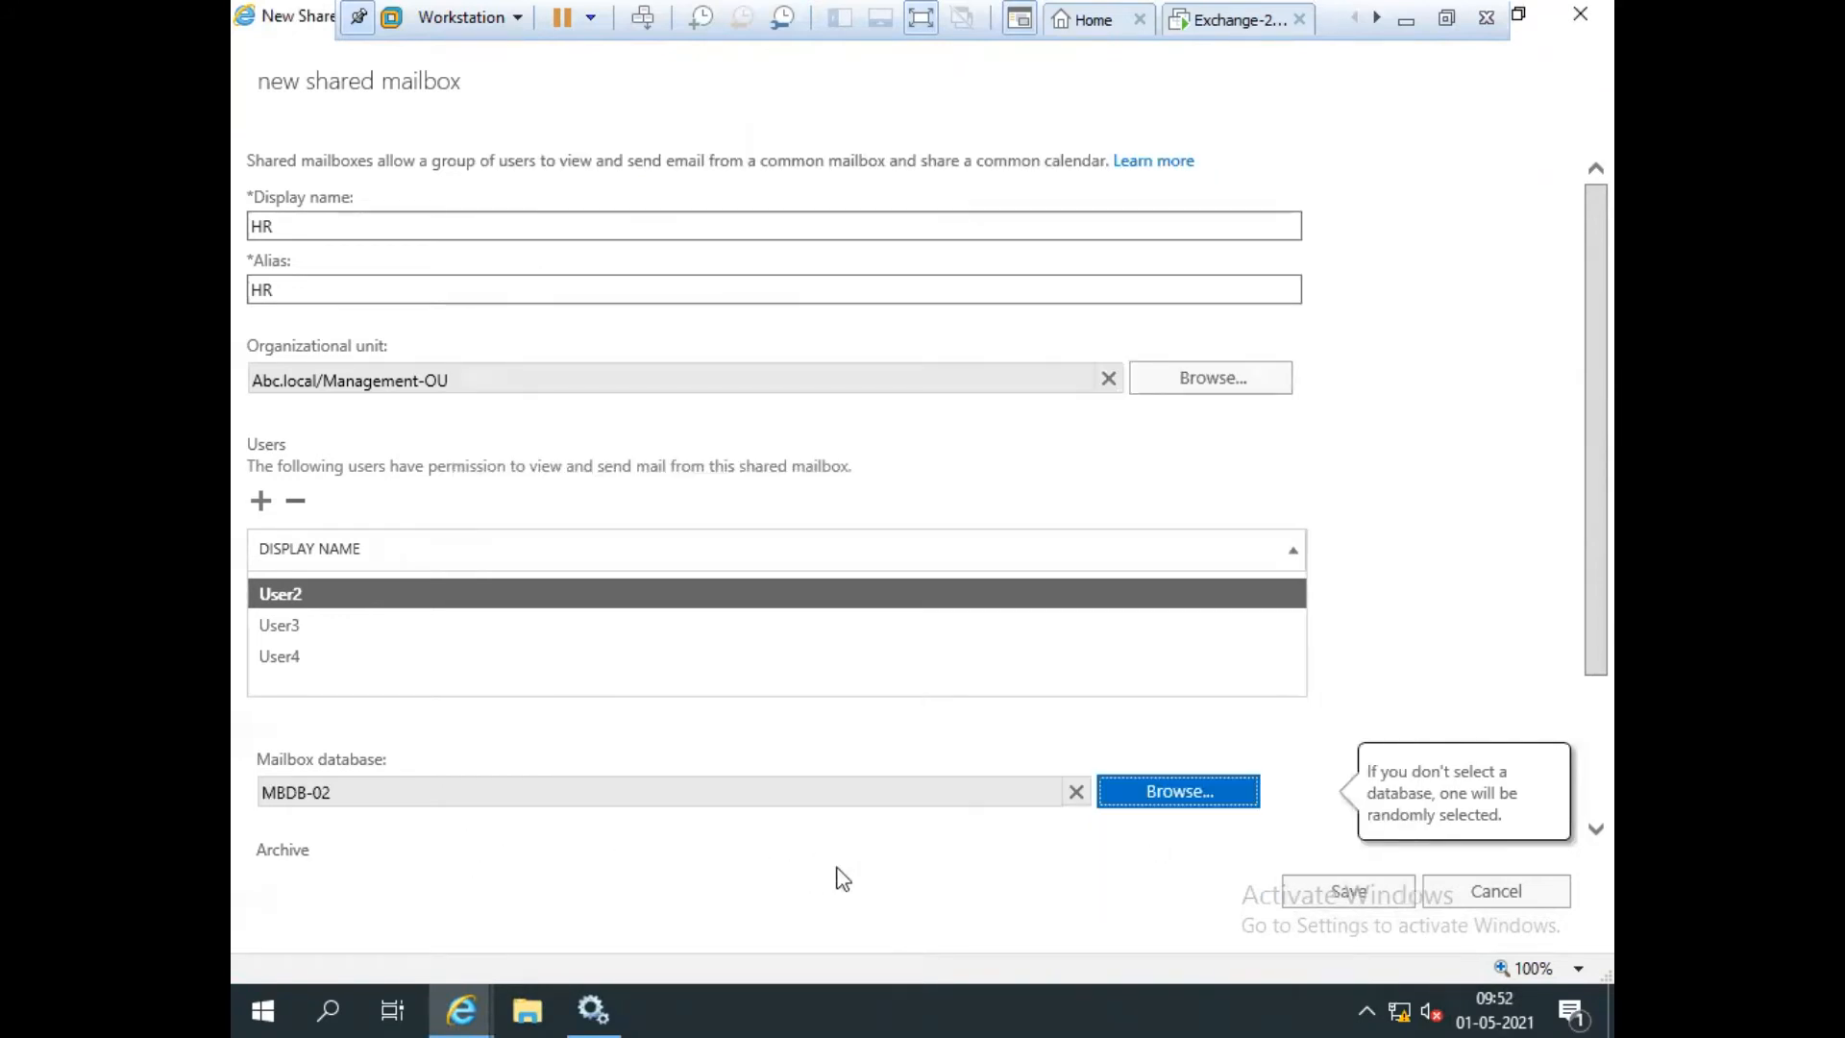
left_click_drag(1591, 478, 1601, 618)
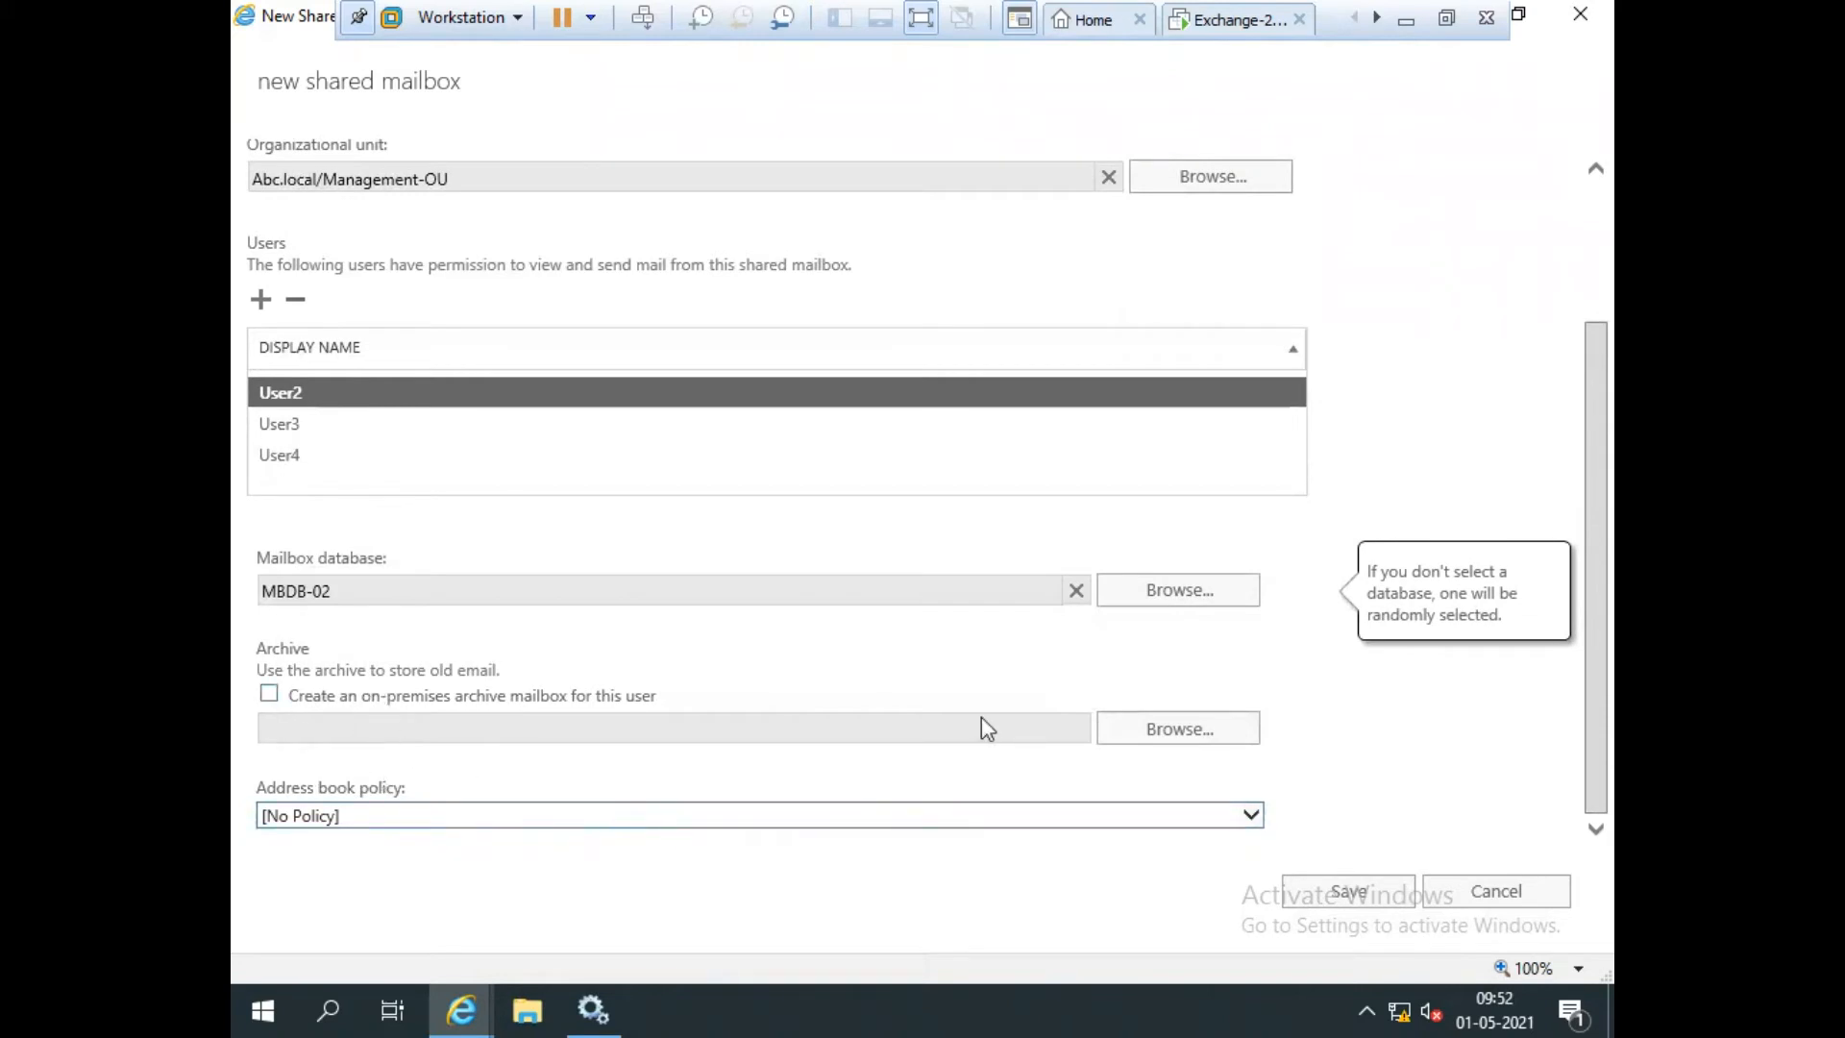
scroll(982, 716, "up", 3)
scroll(893, 745, "down", 3)
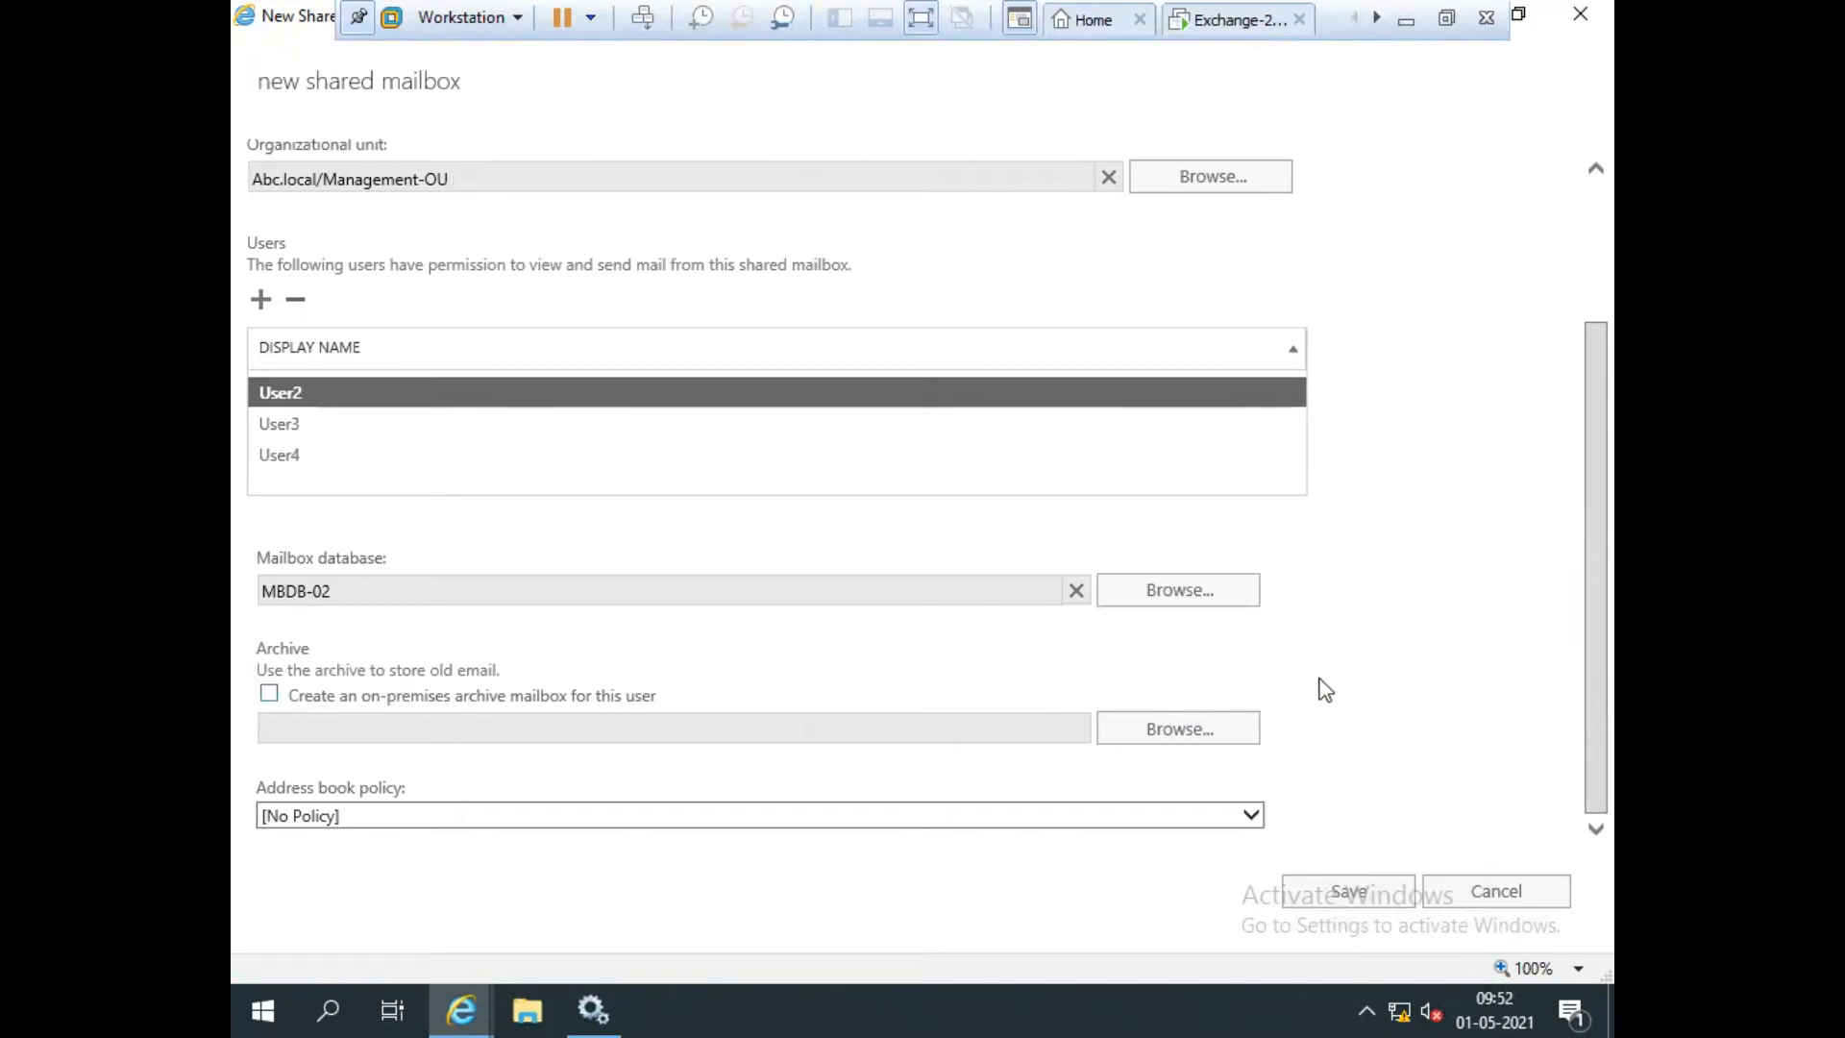
scroll(1486, 661, "up", 2)
left_click(1350, 889)
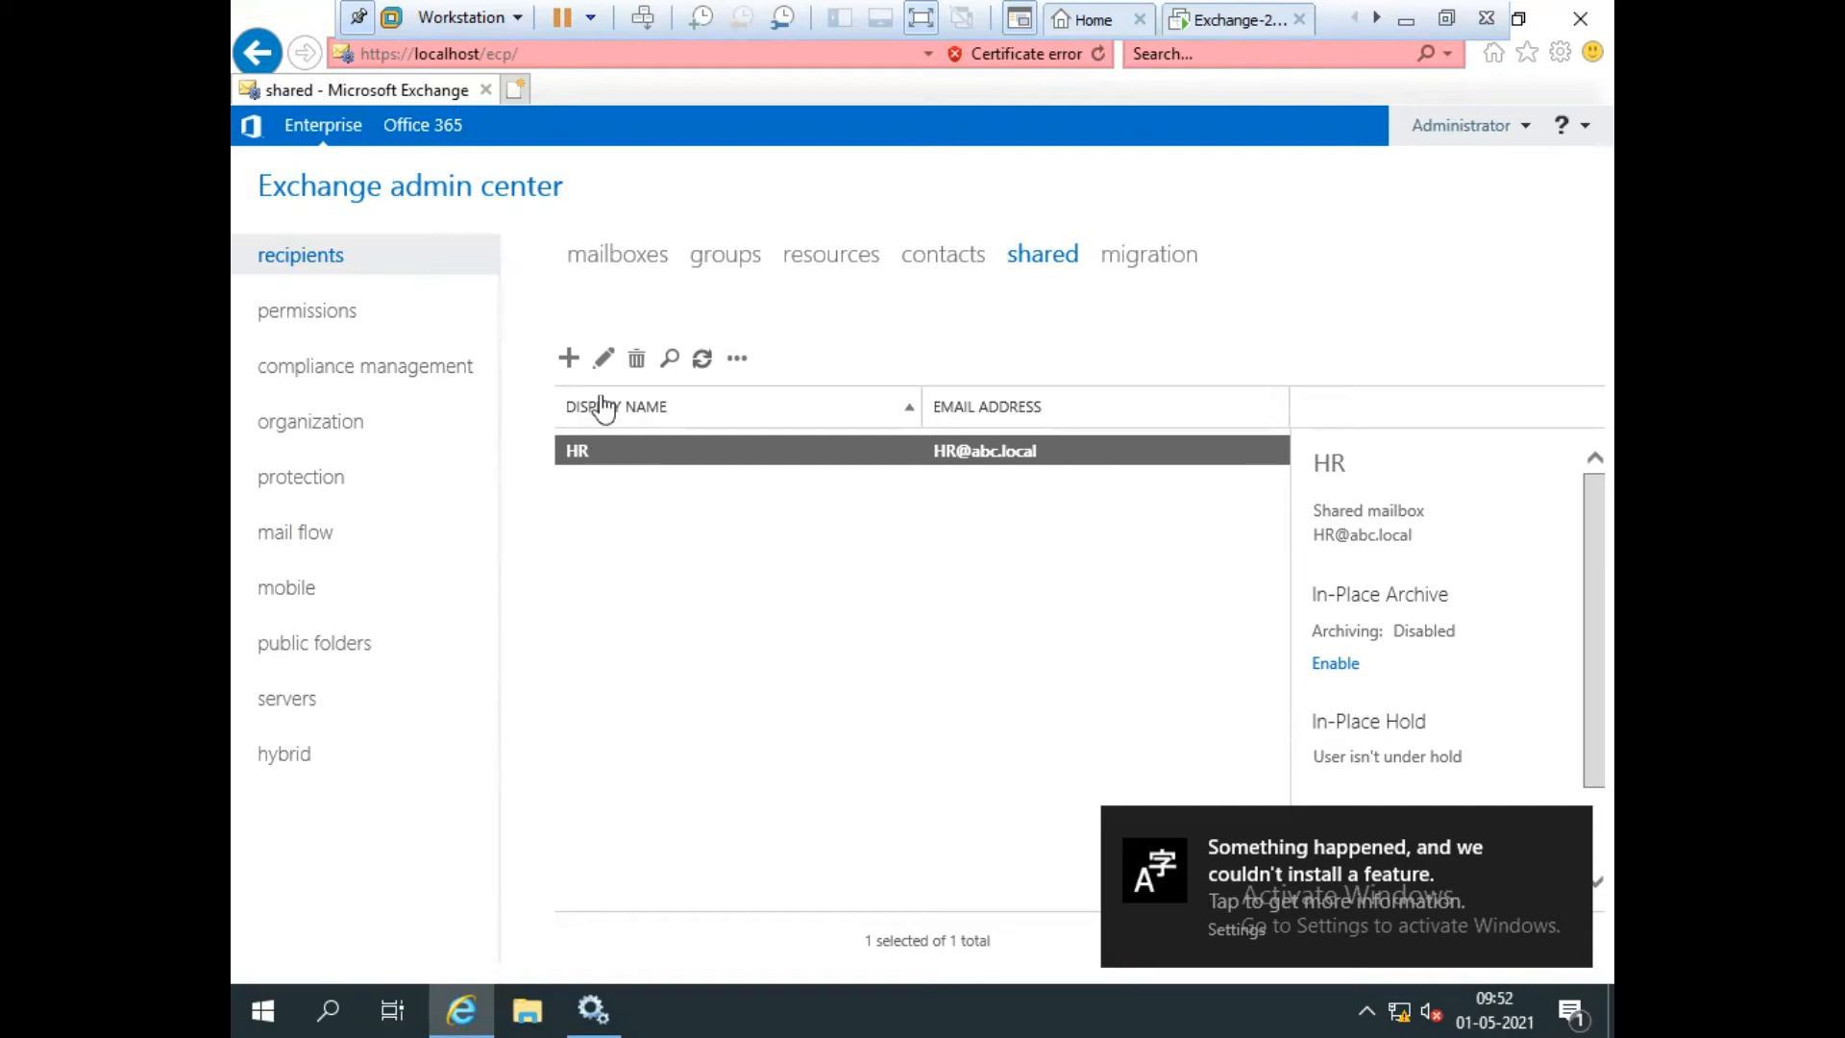
left_click(603, 360)
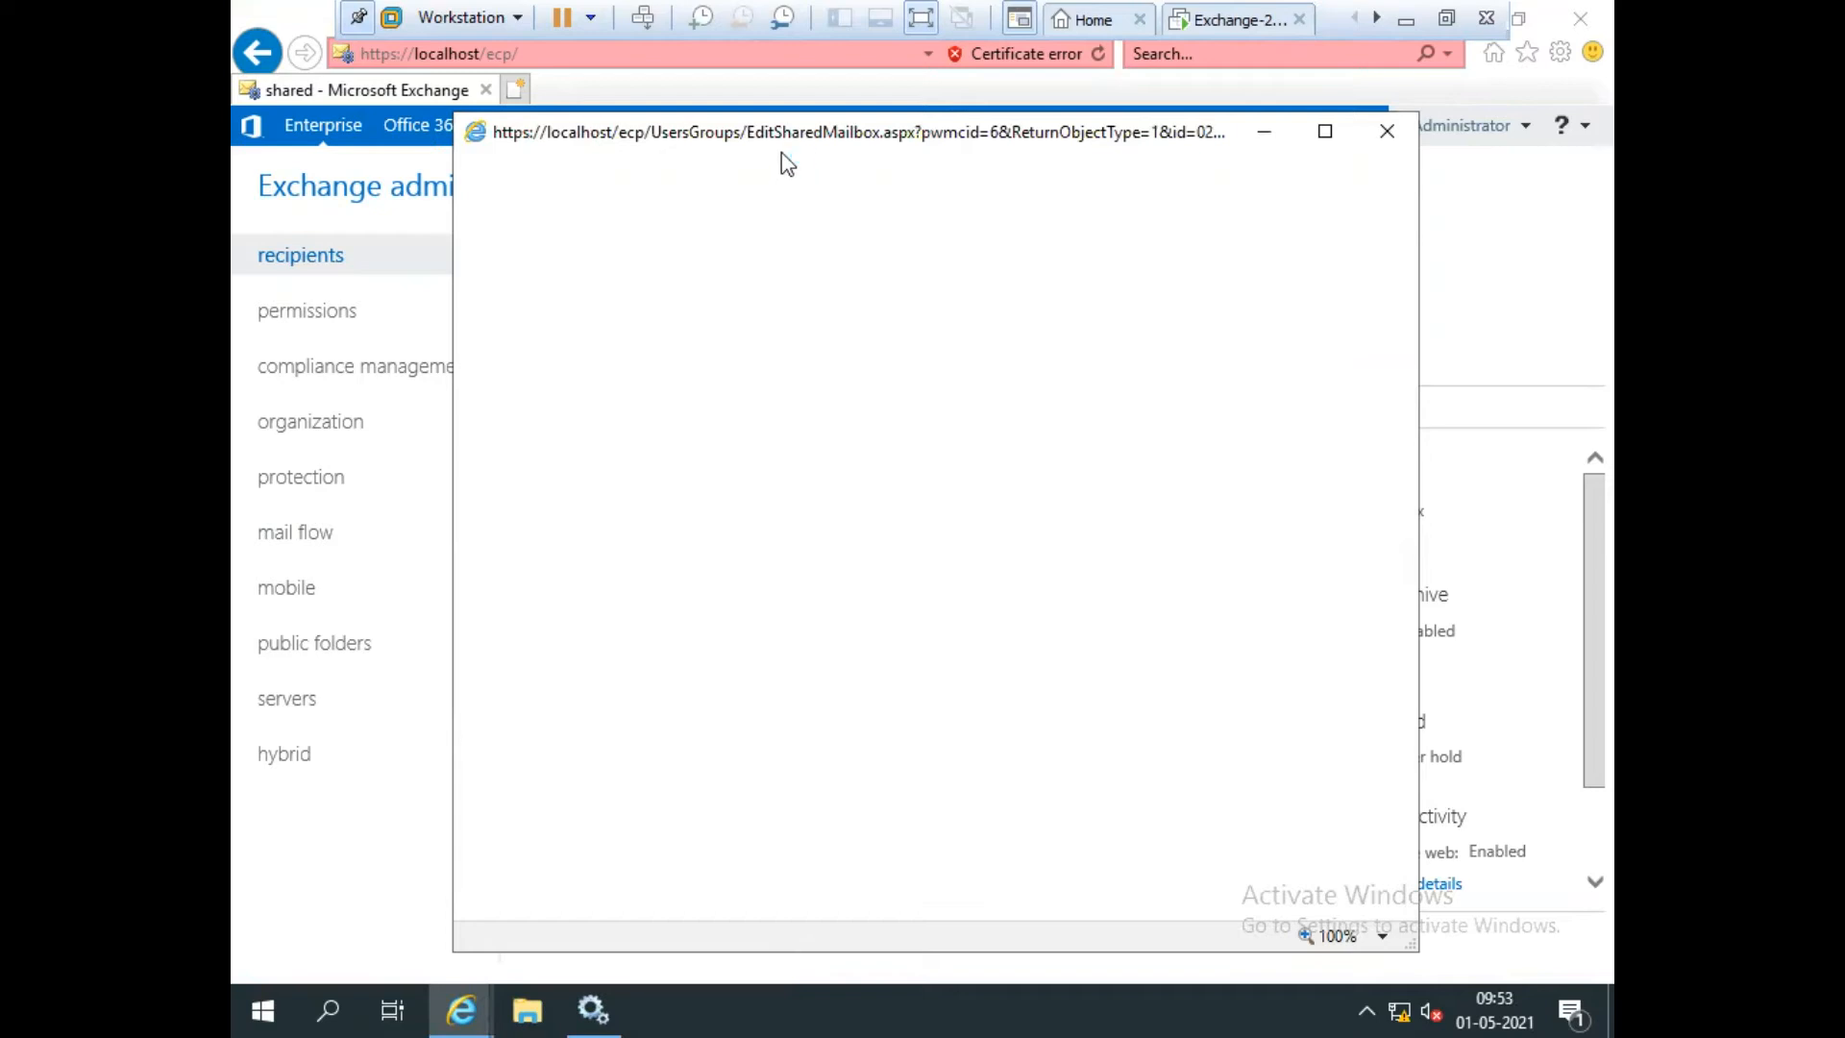
left_click_drag(796, 141, 798, 119)
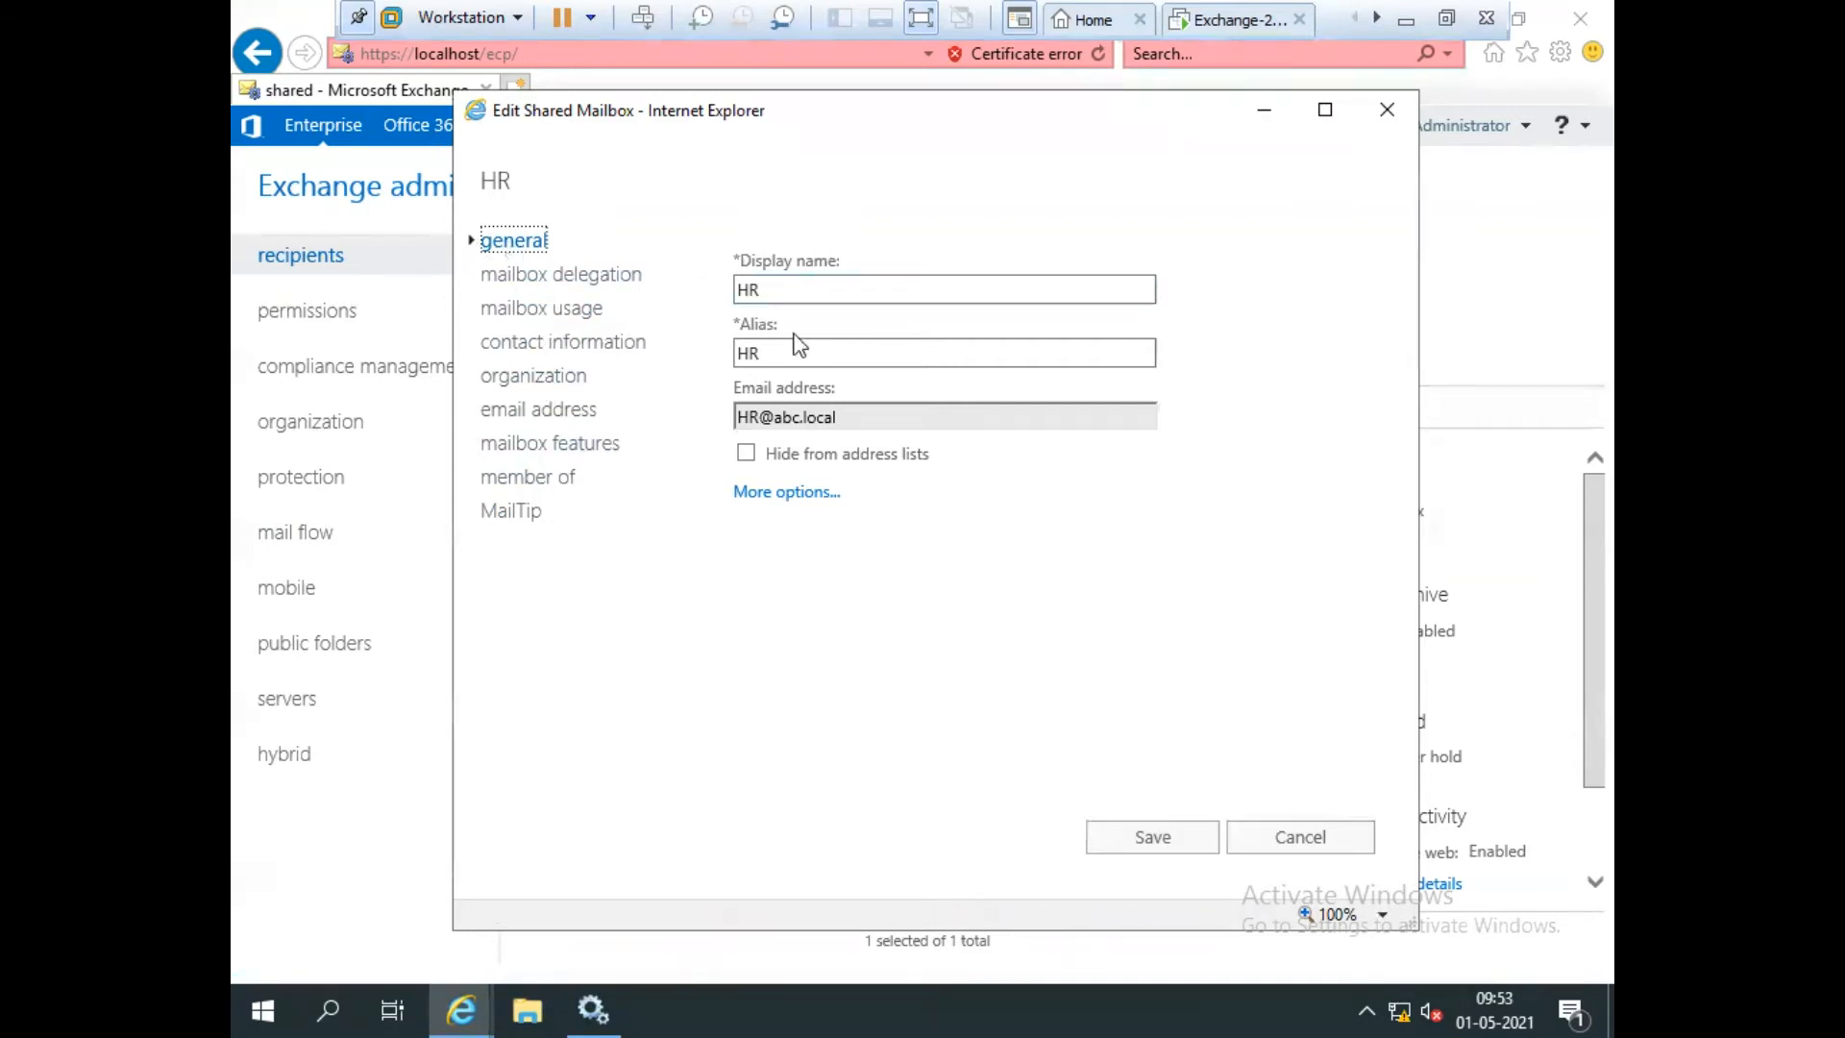
On the mailbox delegation page, review User2, User3 and User4's Full Access and Send As entries.
left_click(746, 353)
left_click(535, 278)
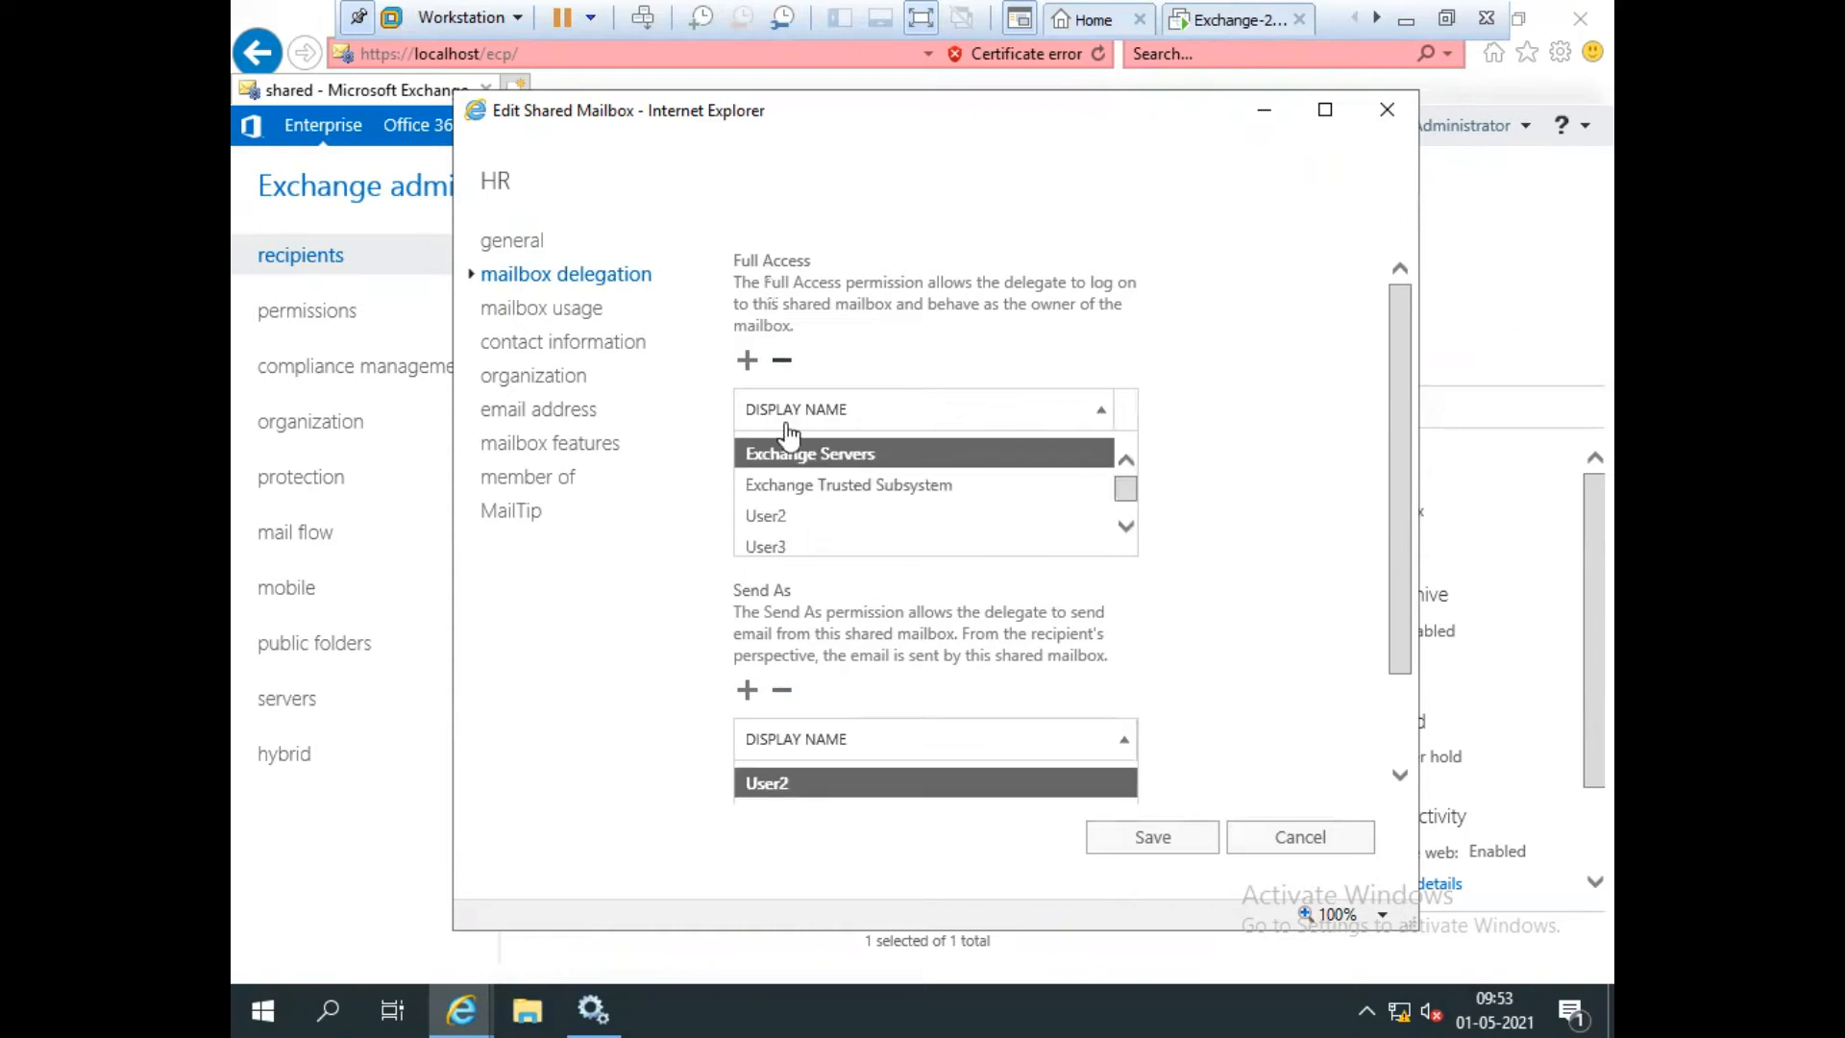
left_click(760, 518)
left_click(762, 545)
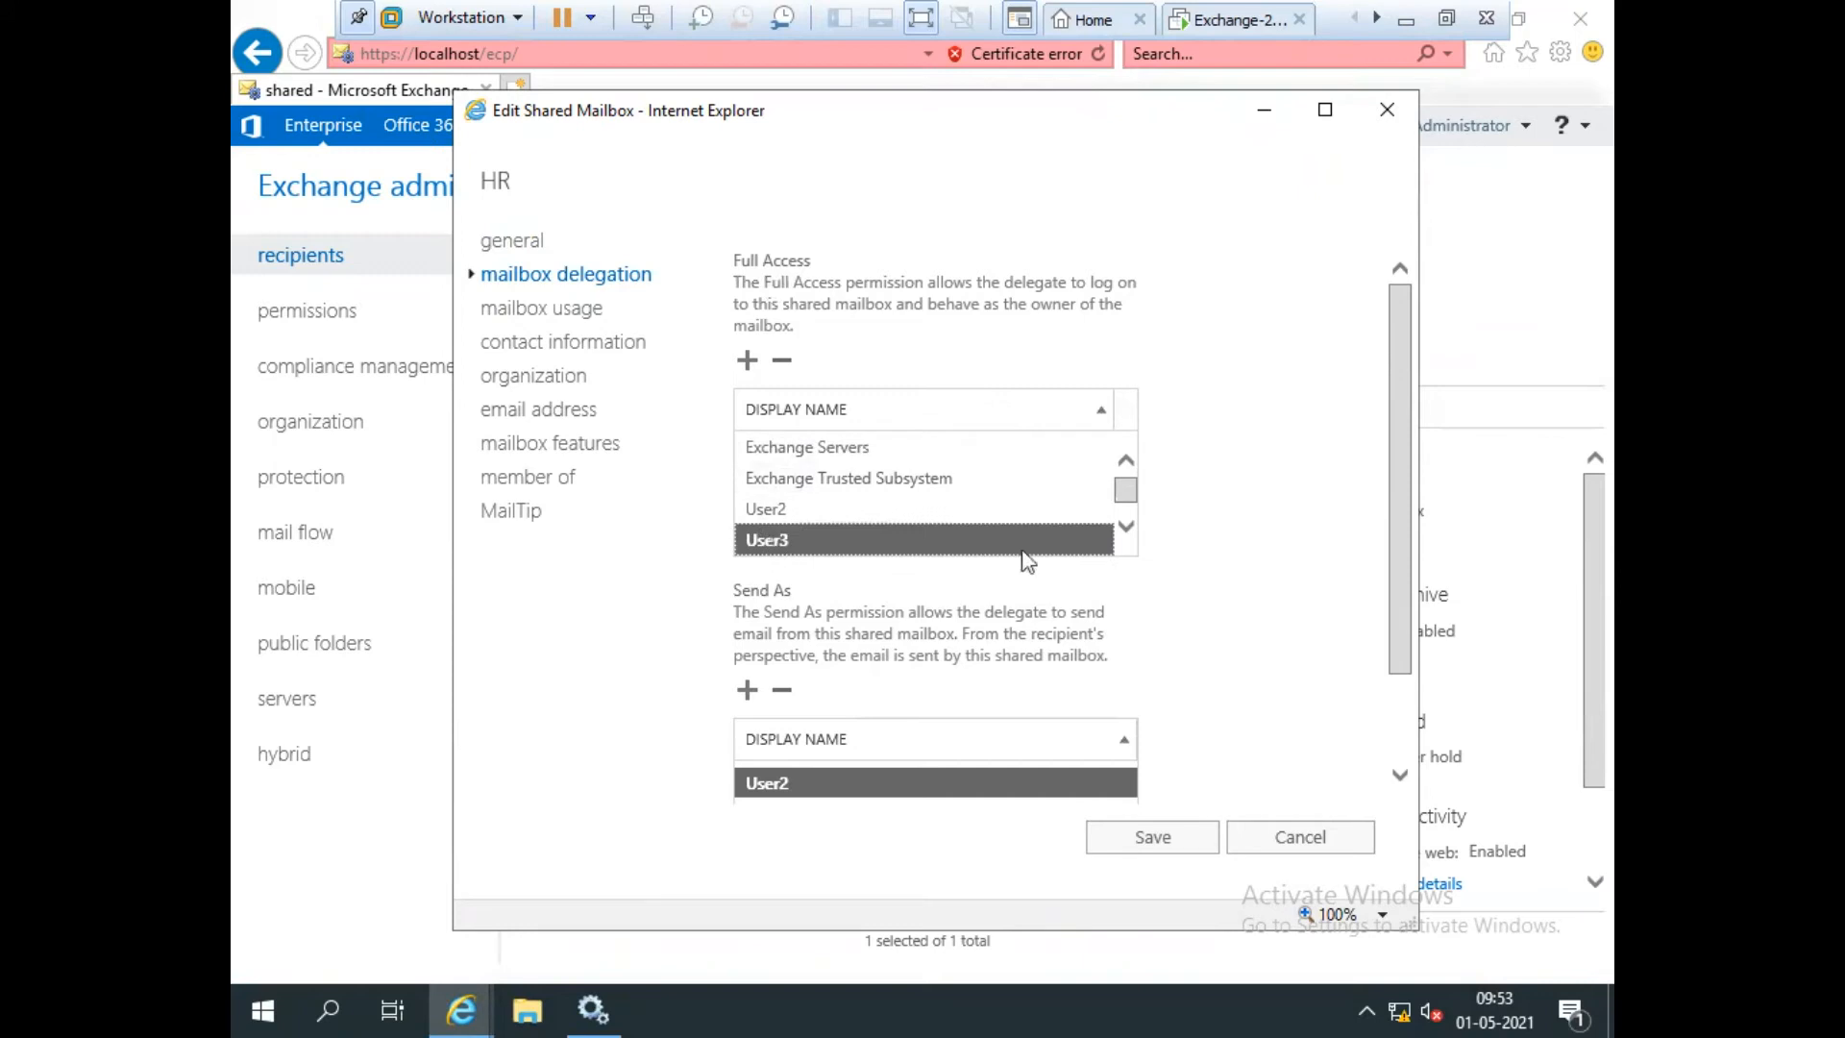
left_click(1126, 527)
left_click(873, 543)
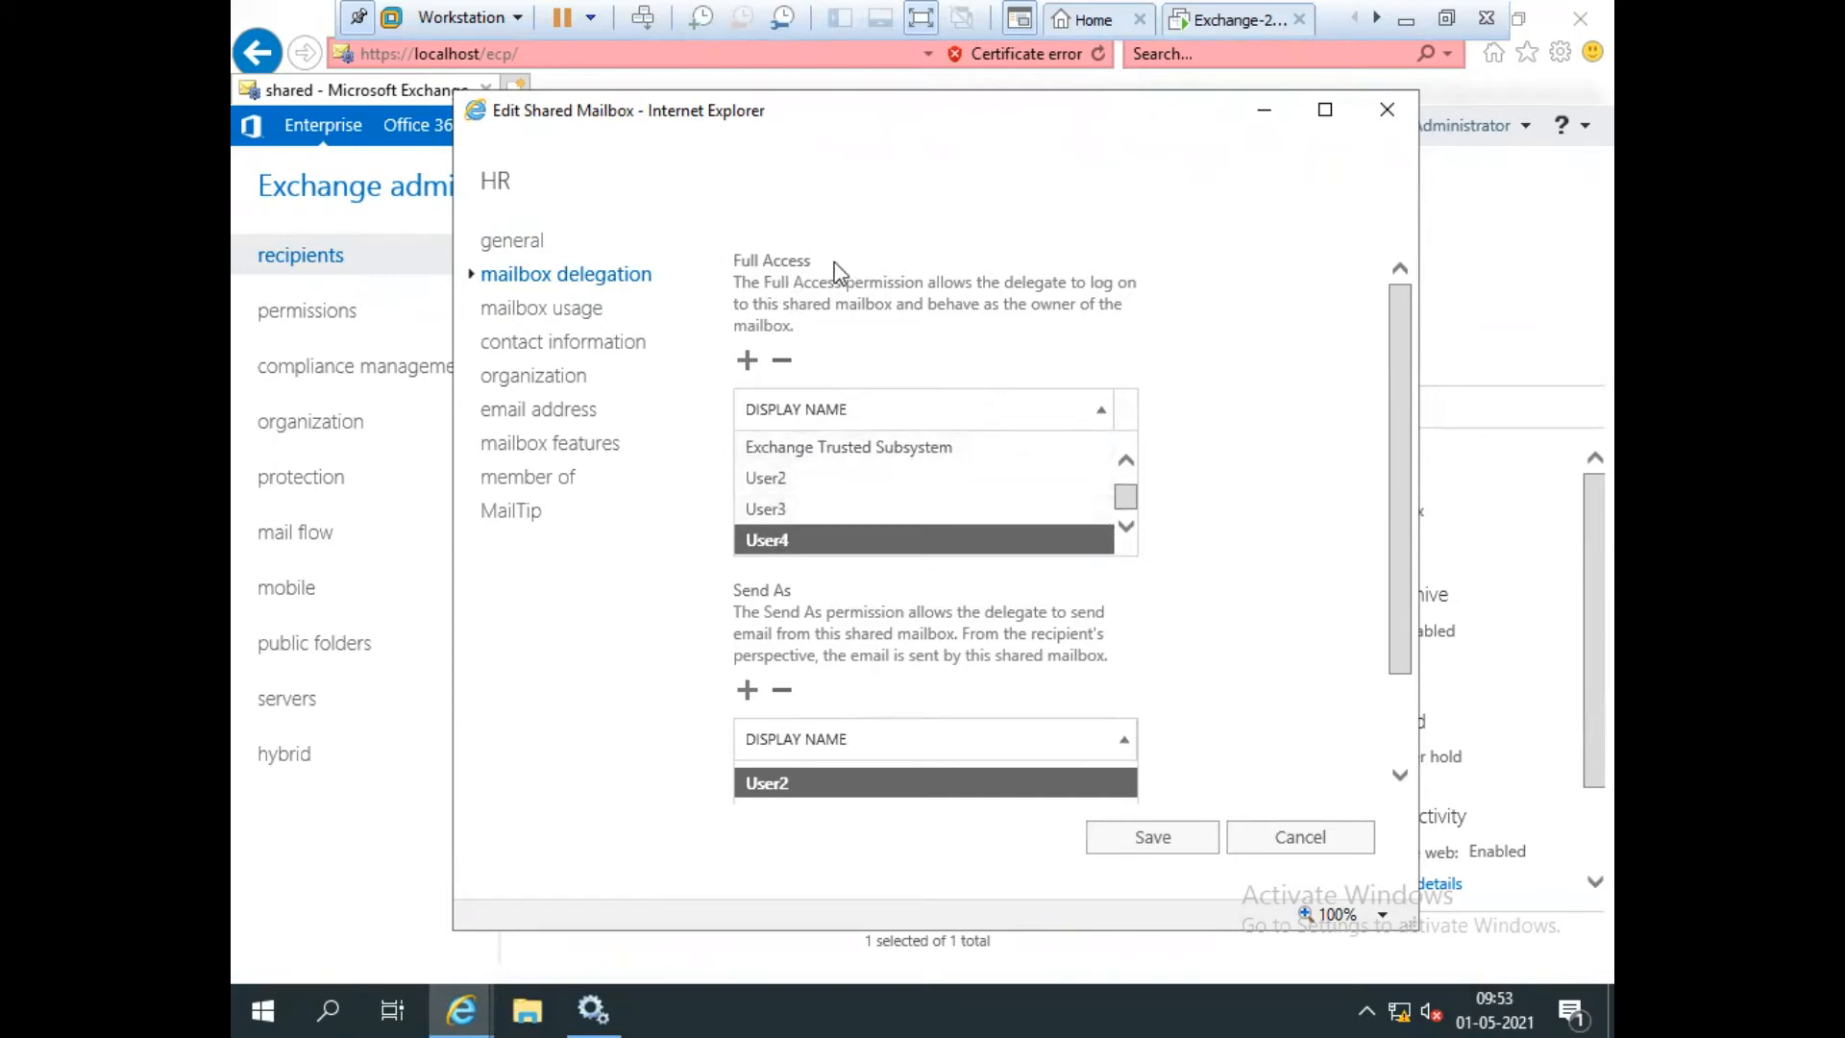
scroll(1397, 392, "down", 2)
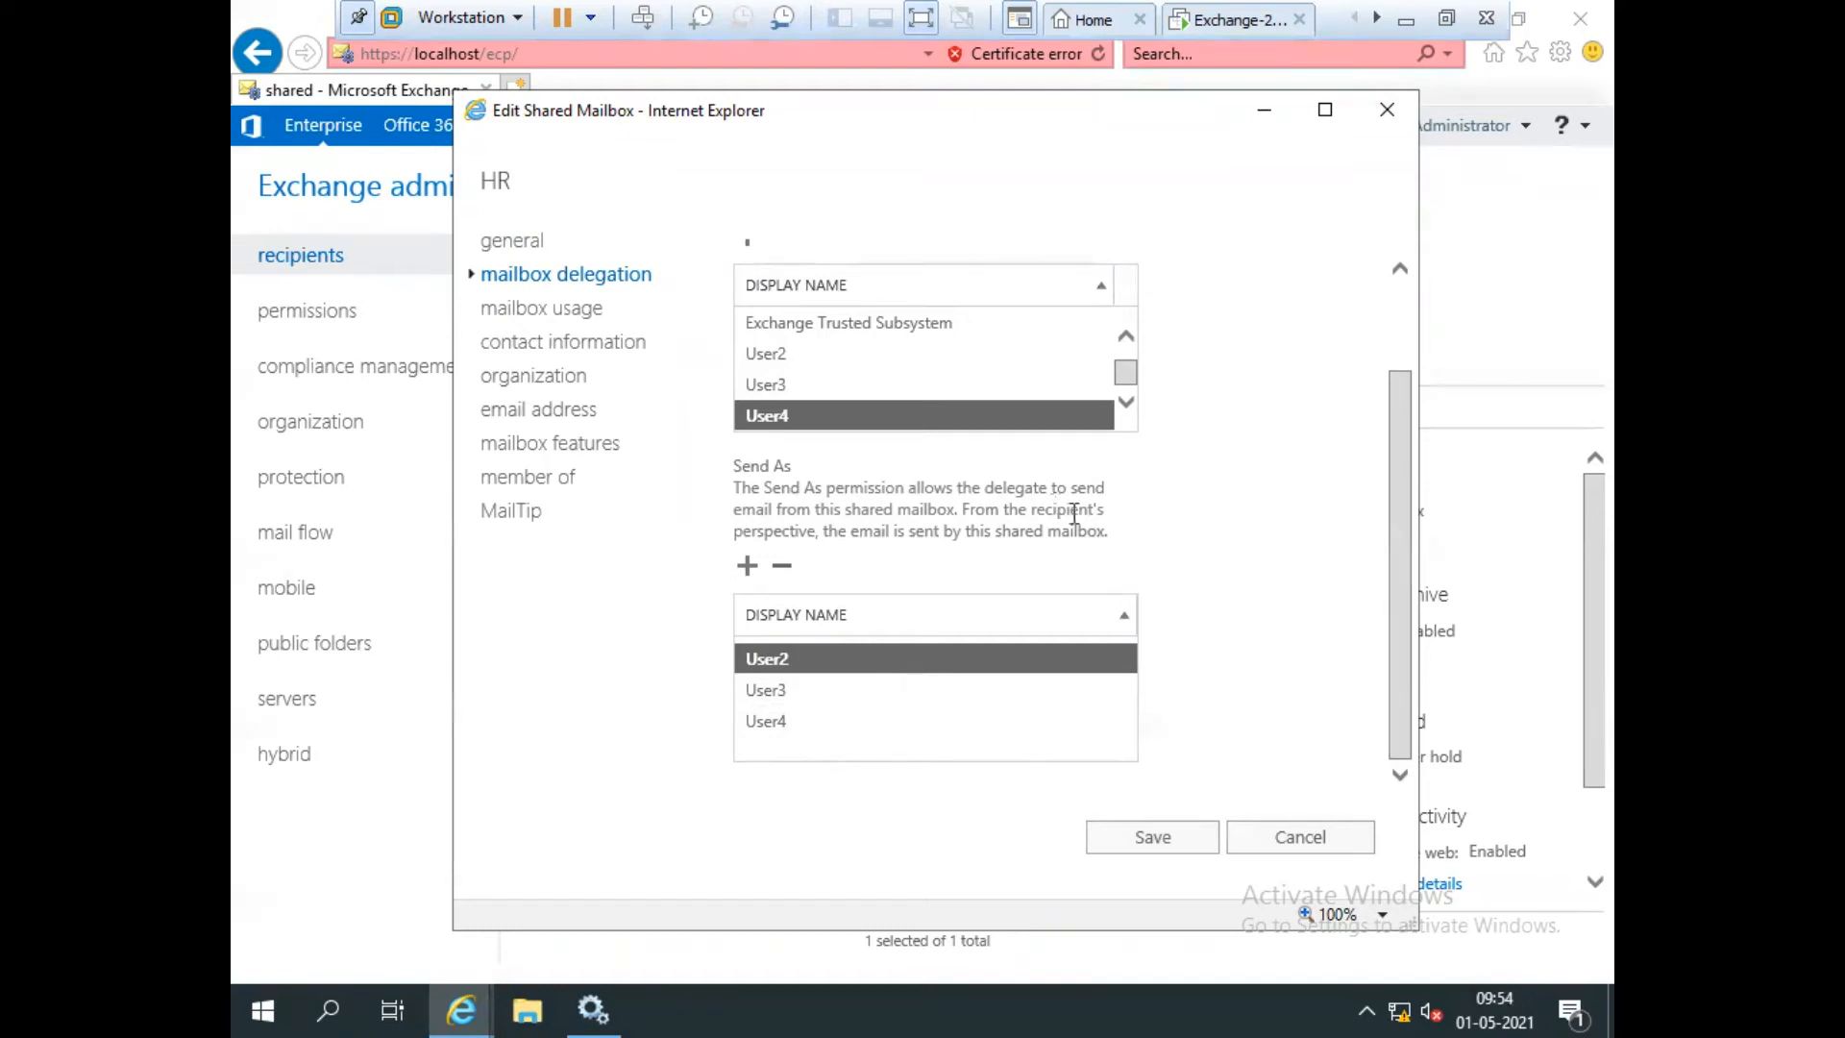
left_click_drag(1405, 512, 1404, 402)
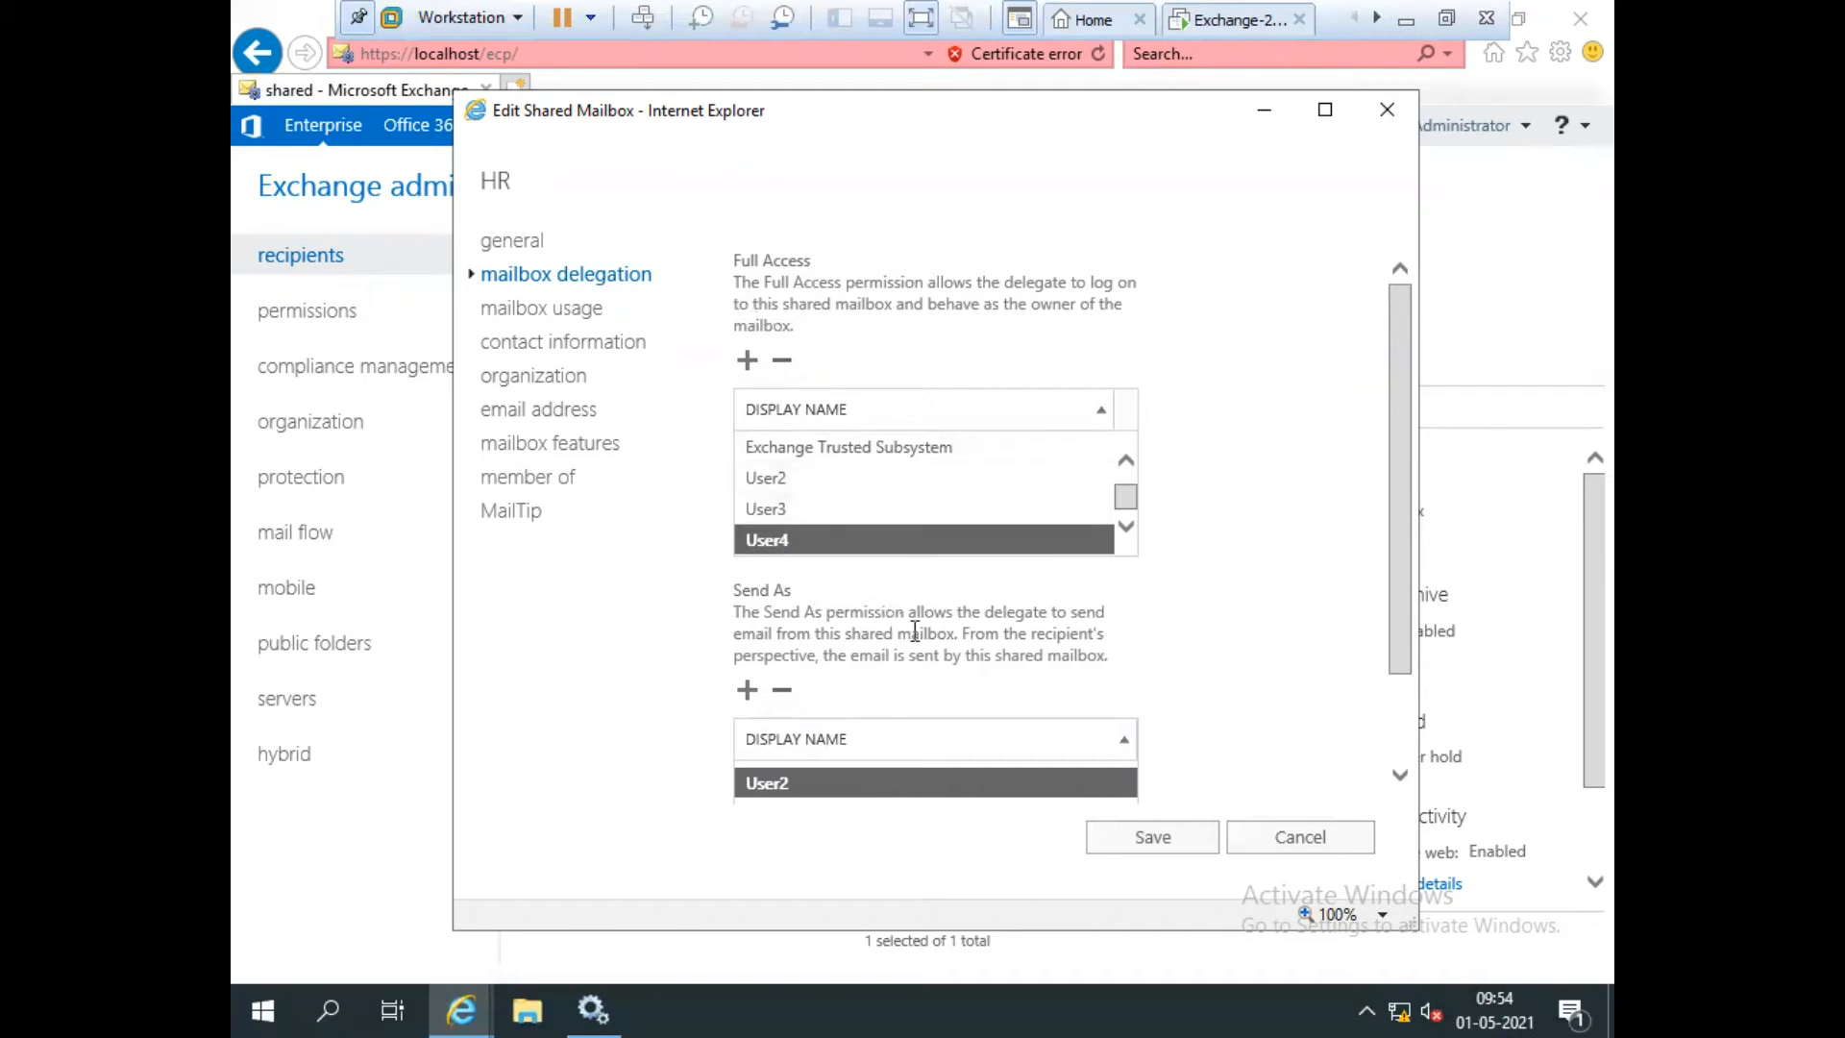
Show HR's mailbox usage: 0 B of 2 GB, default quota and 14-day retention.
left_click(522, 312)
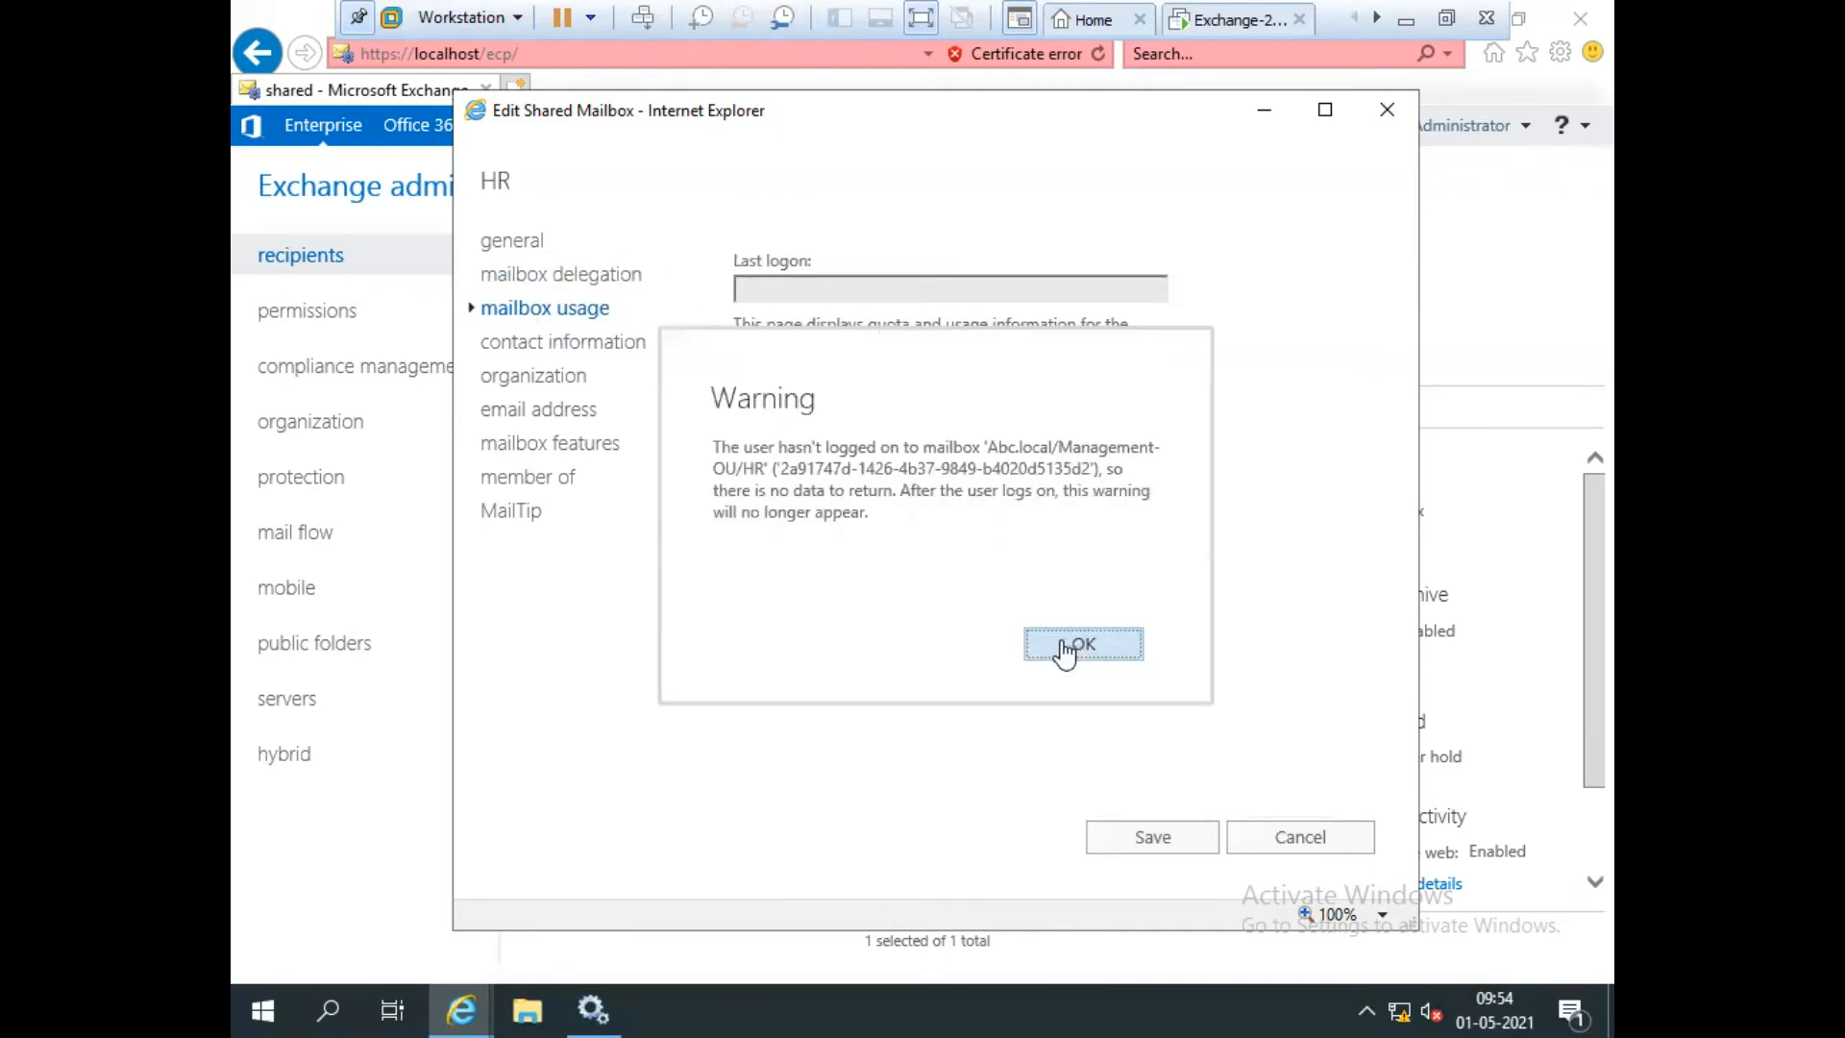
left_click(1065, 649)
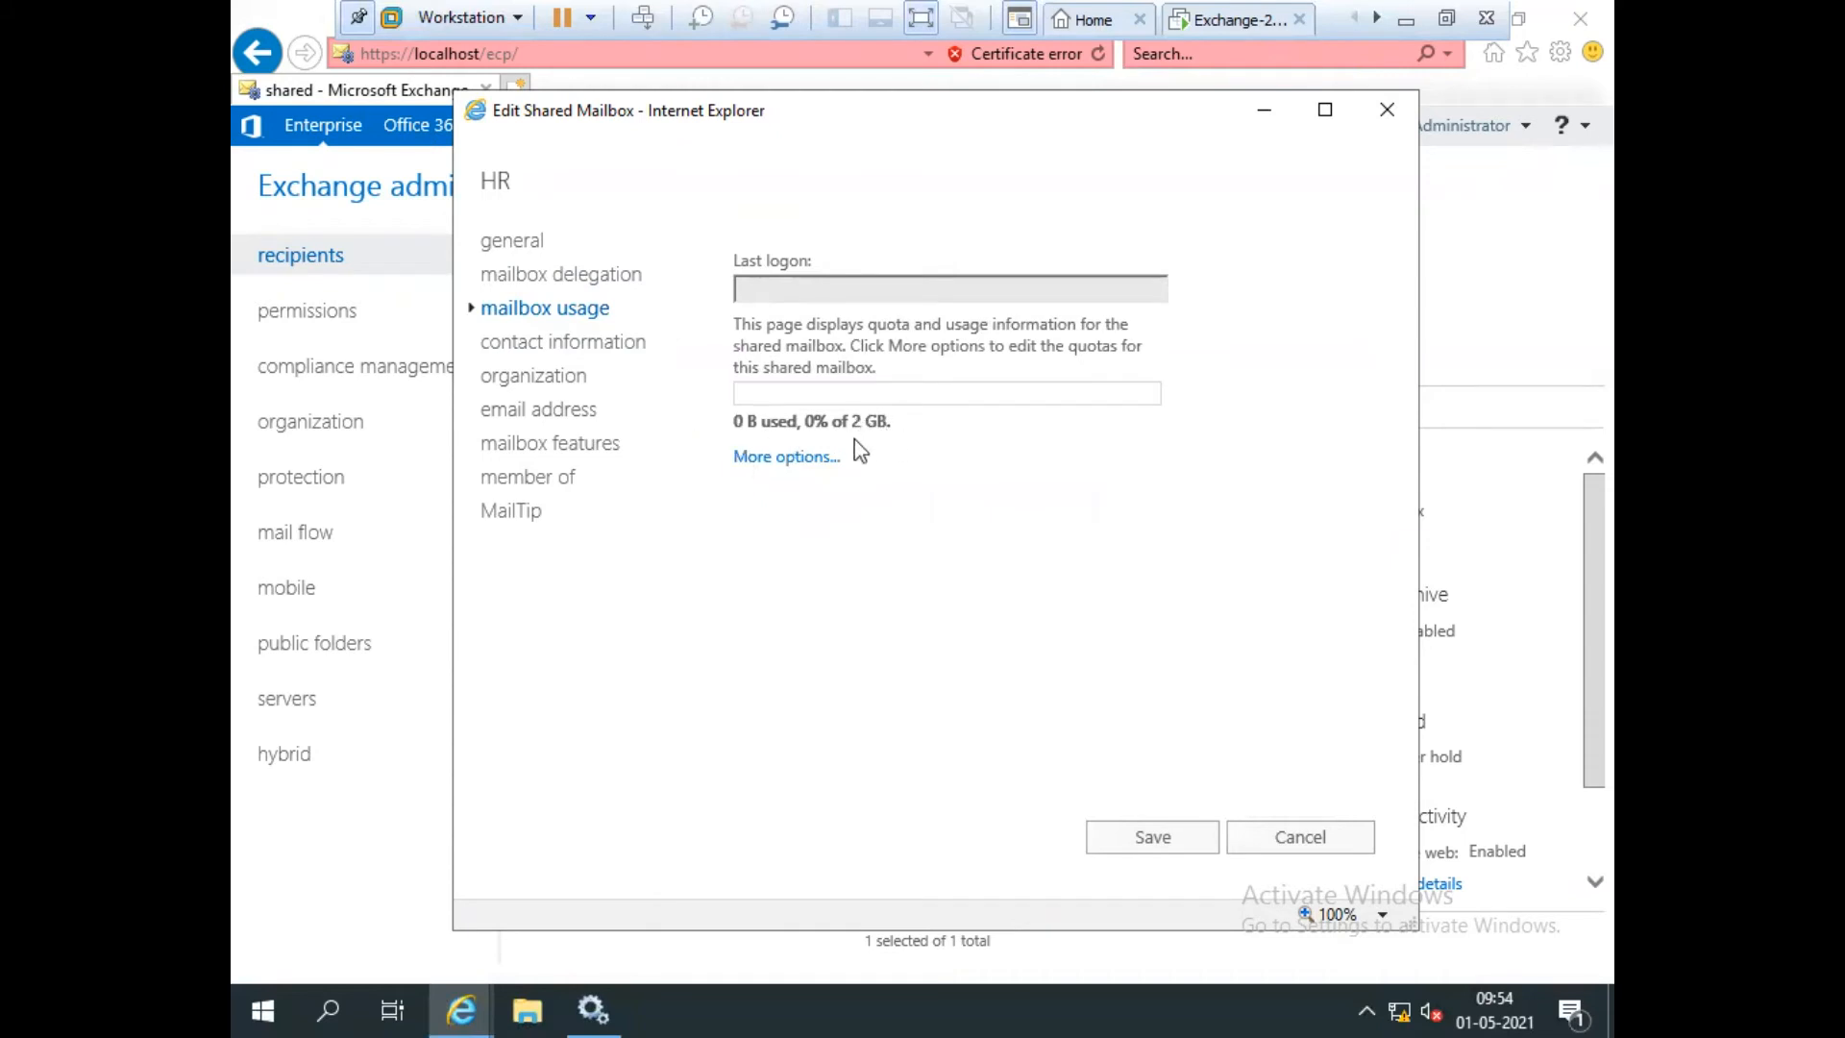
left_click(755, 458)
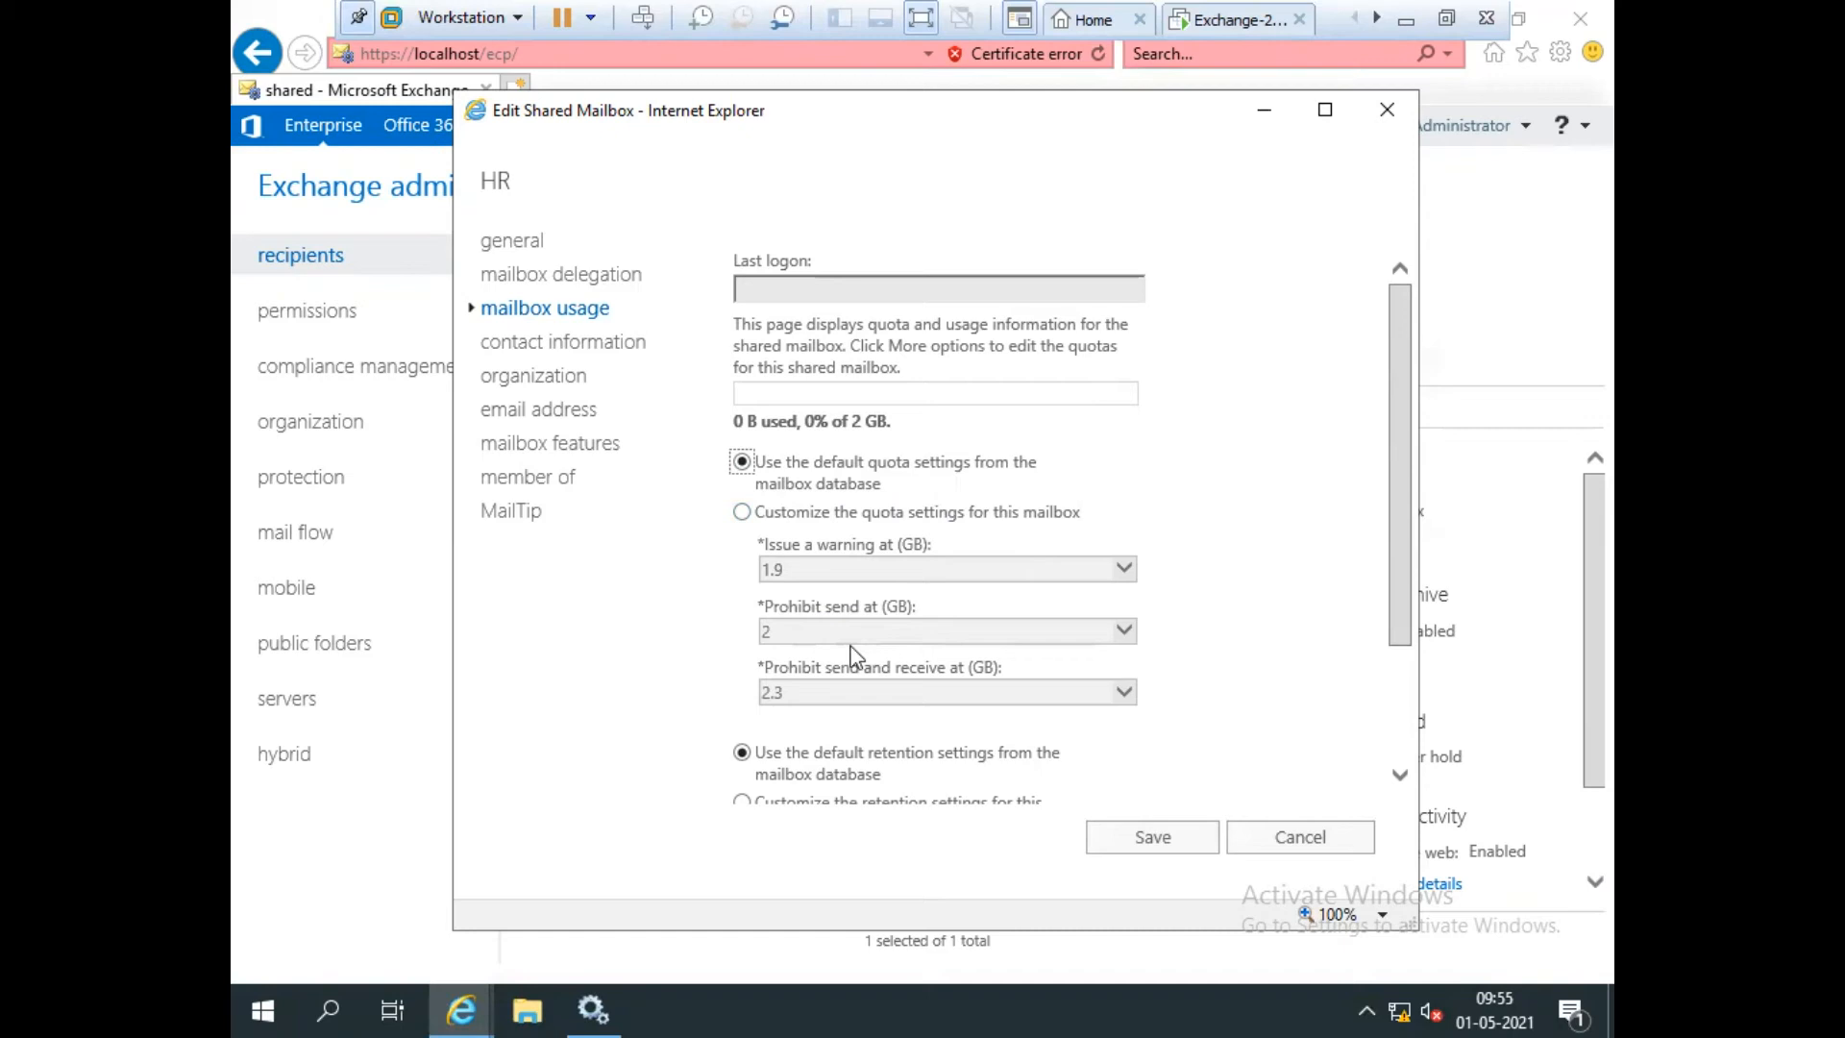
left_click_drag(1399, 426, 1401, 549)
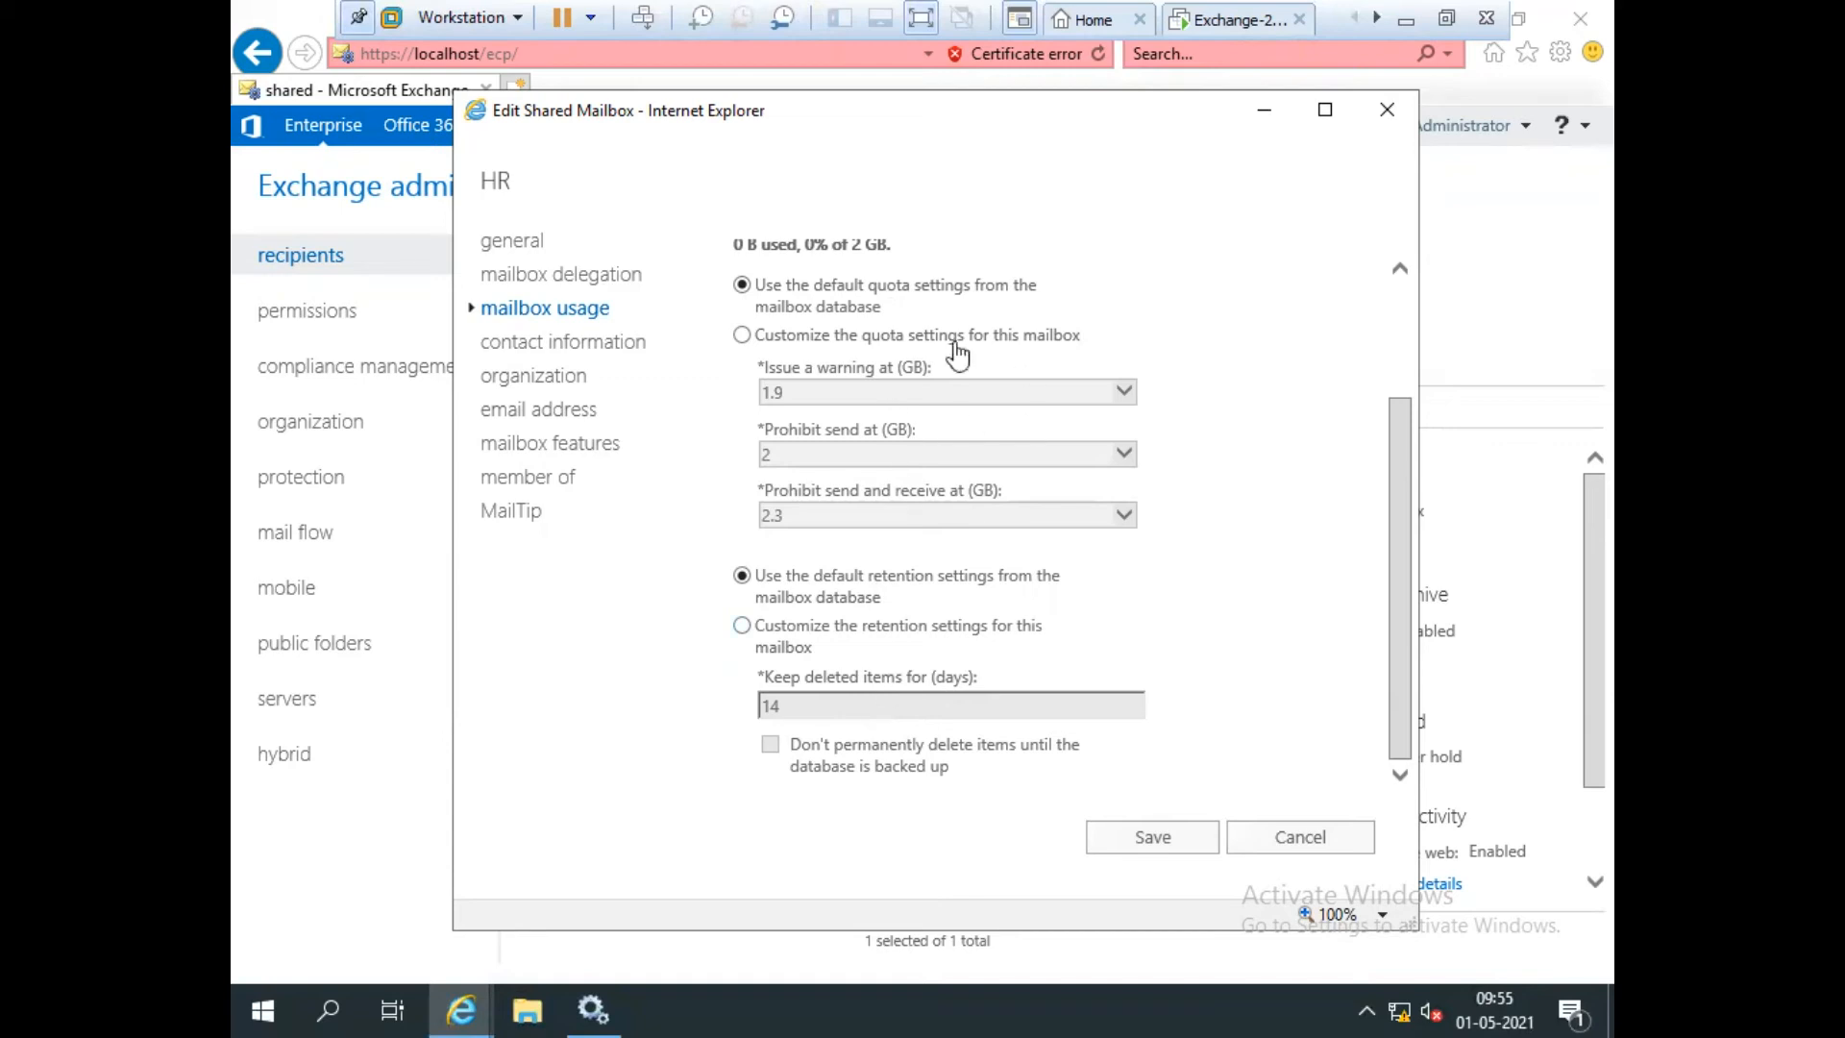
Review the contact, organization, email address, member of, features and MailTip pages, then save.
left_click(568, 352)
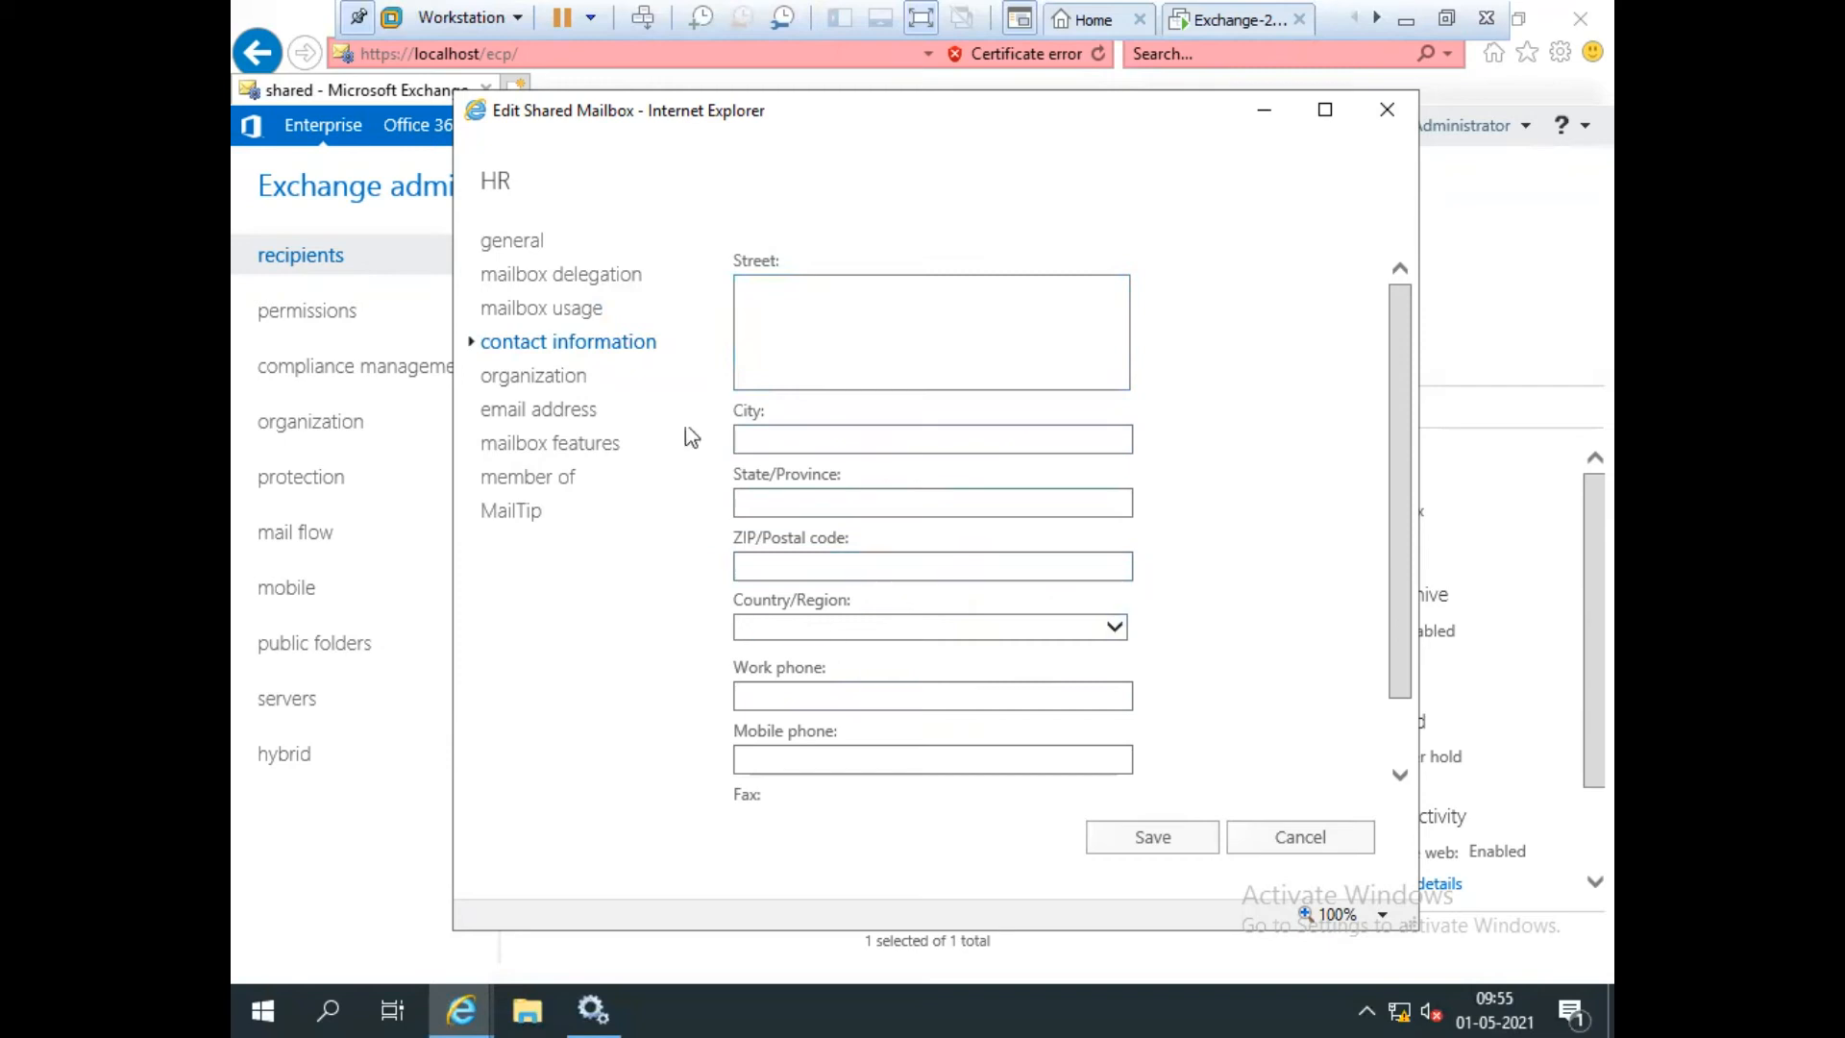
left_click(507, 375)
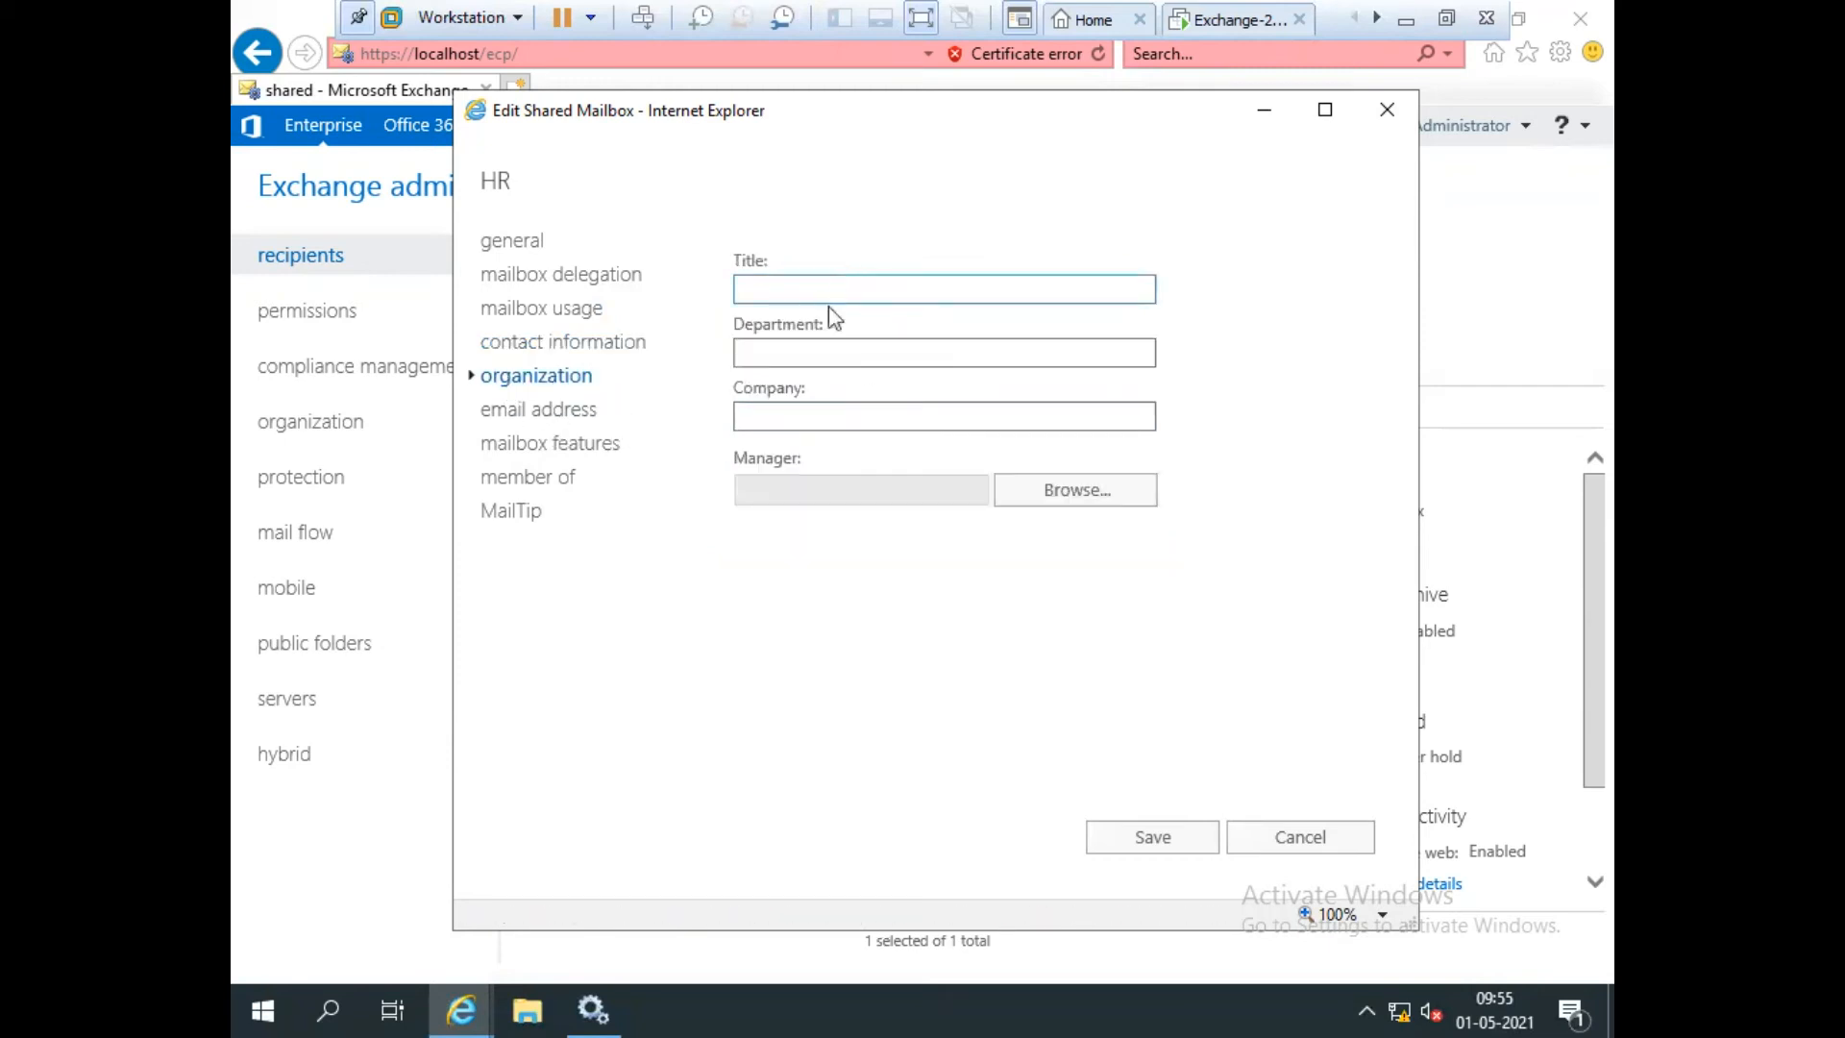
left_click(543, 420)
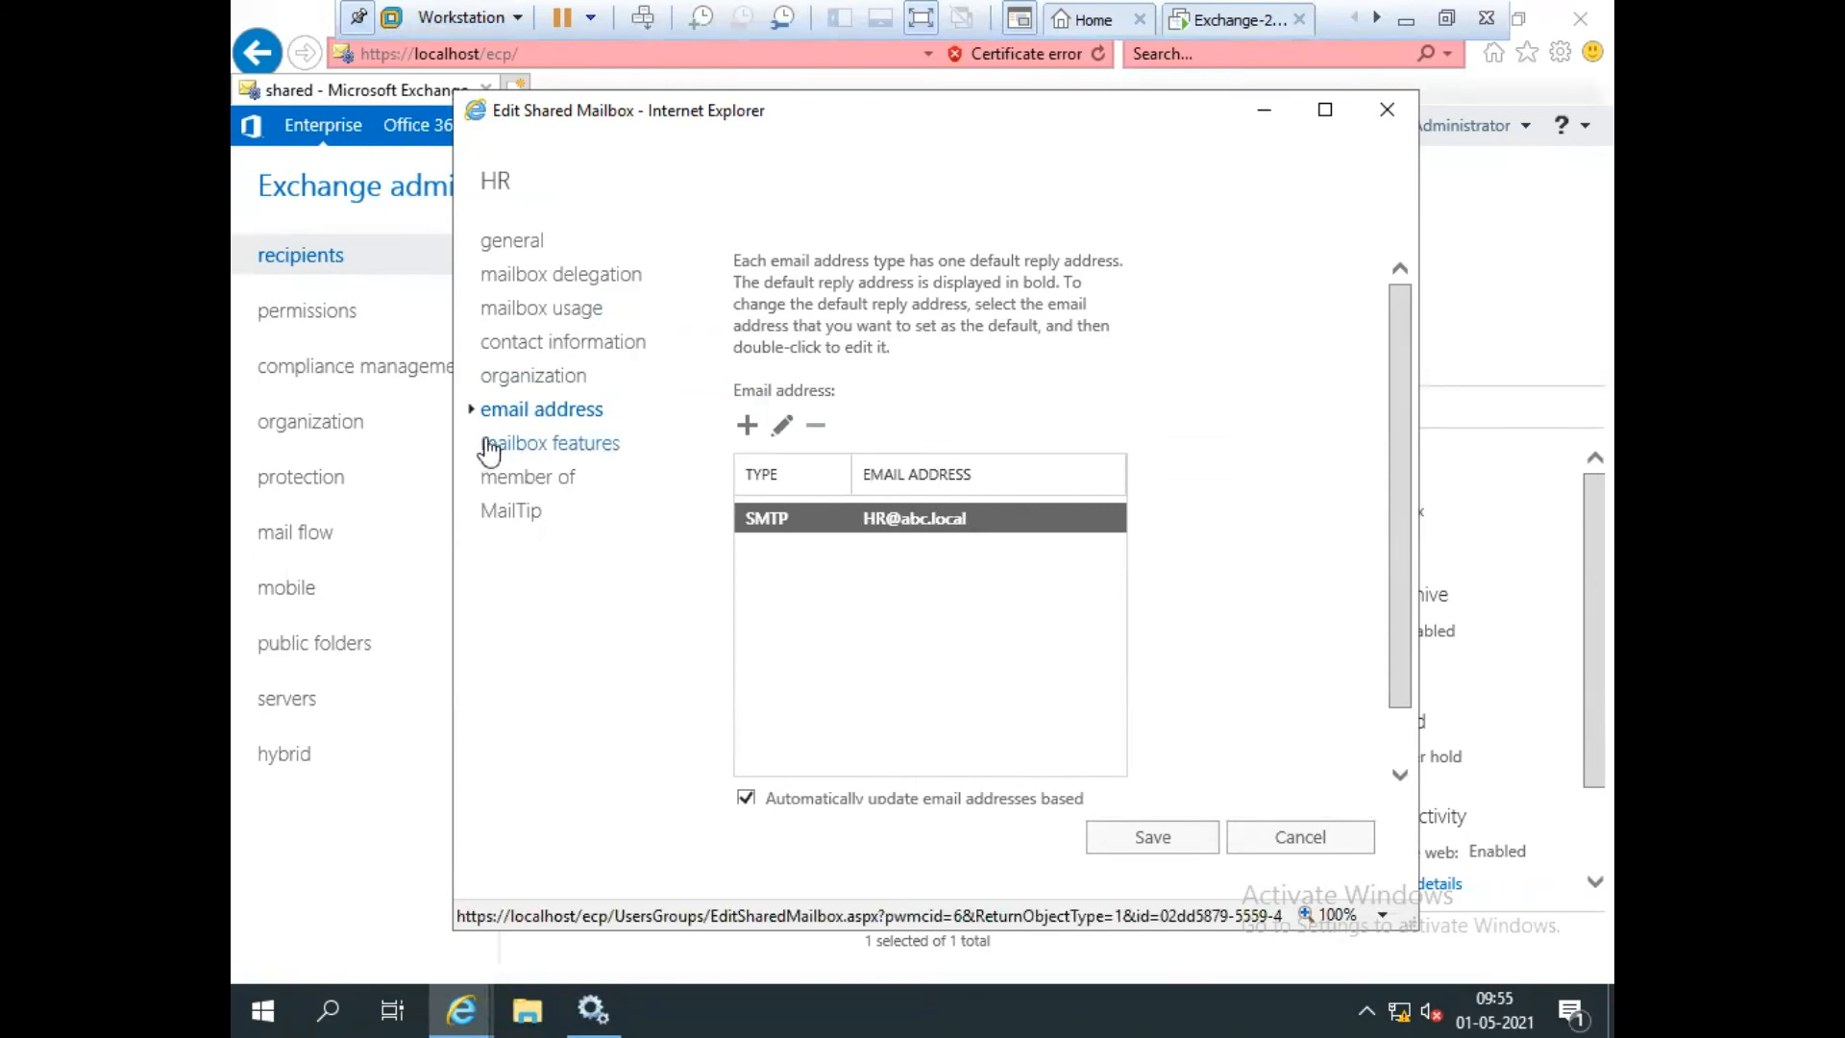
left_click(500, 478)
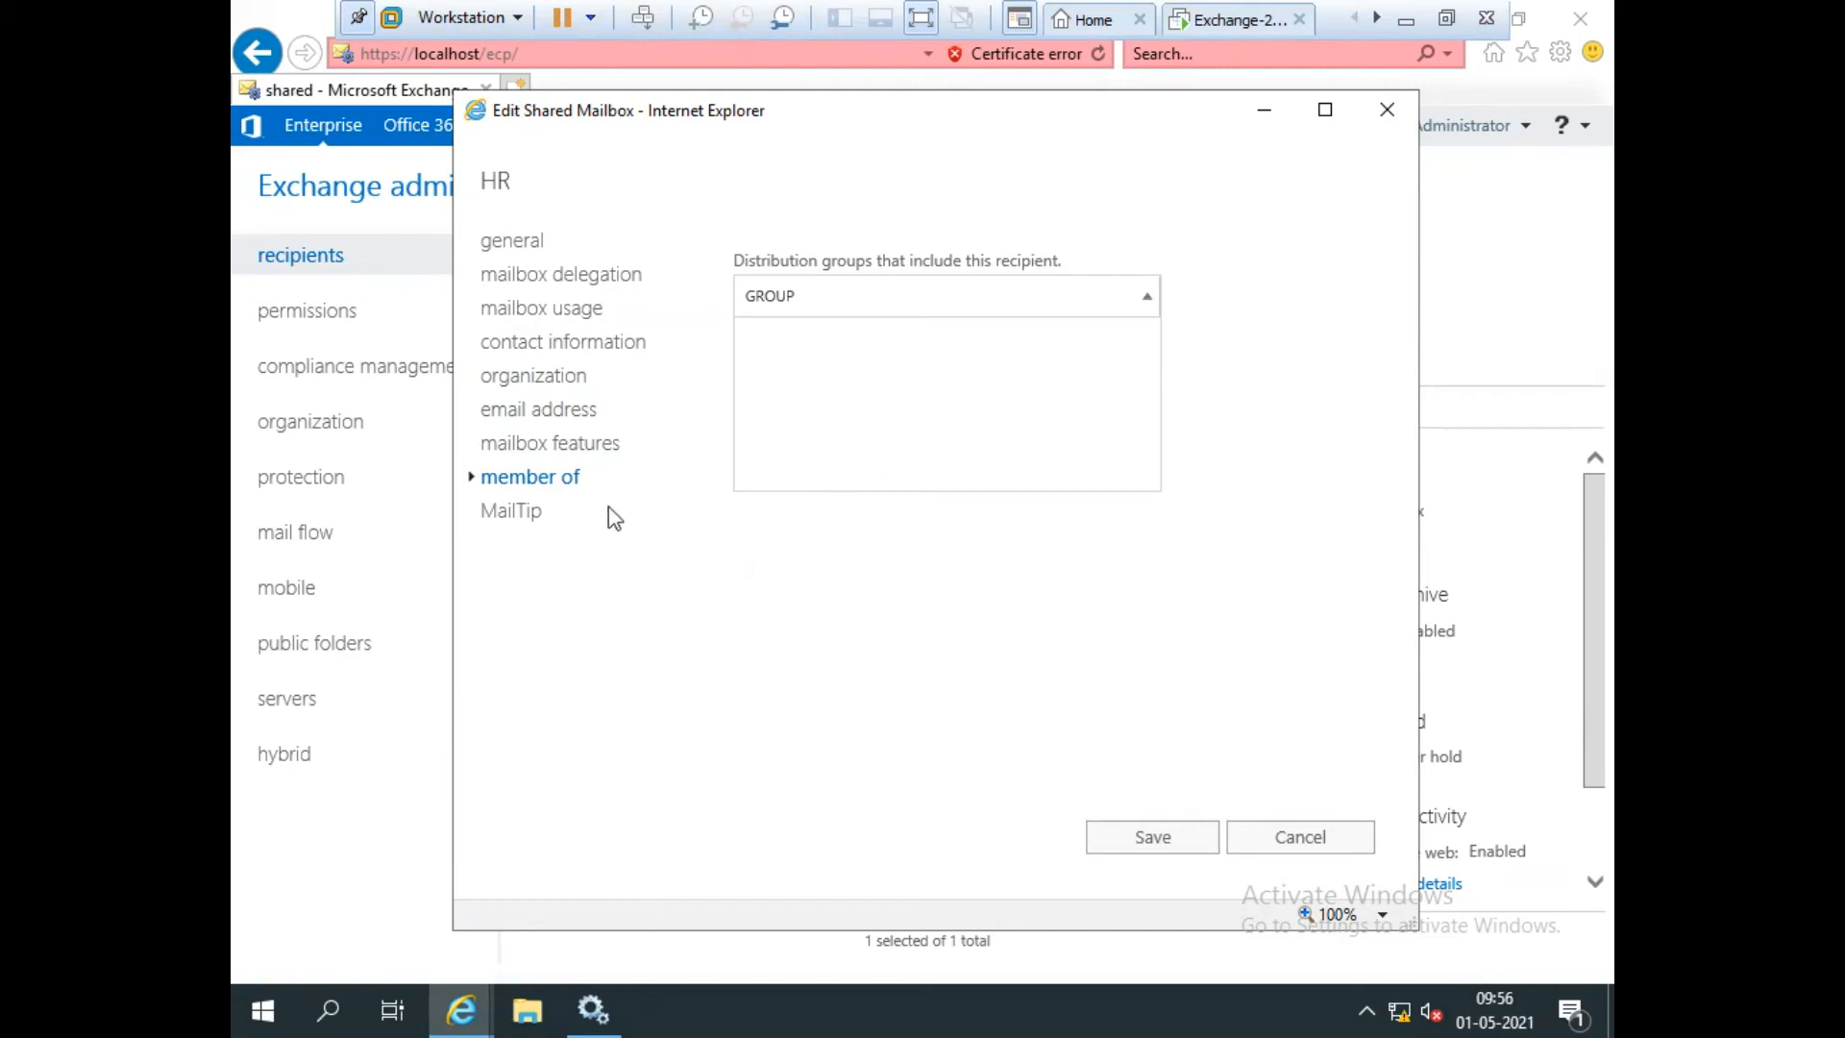
left_click(573, 444)
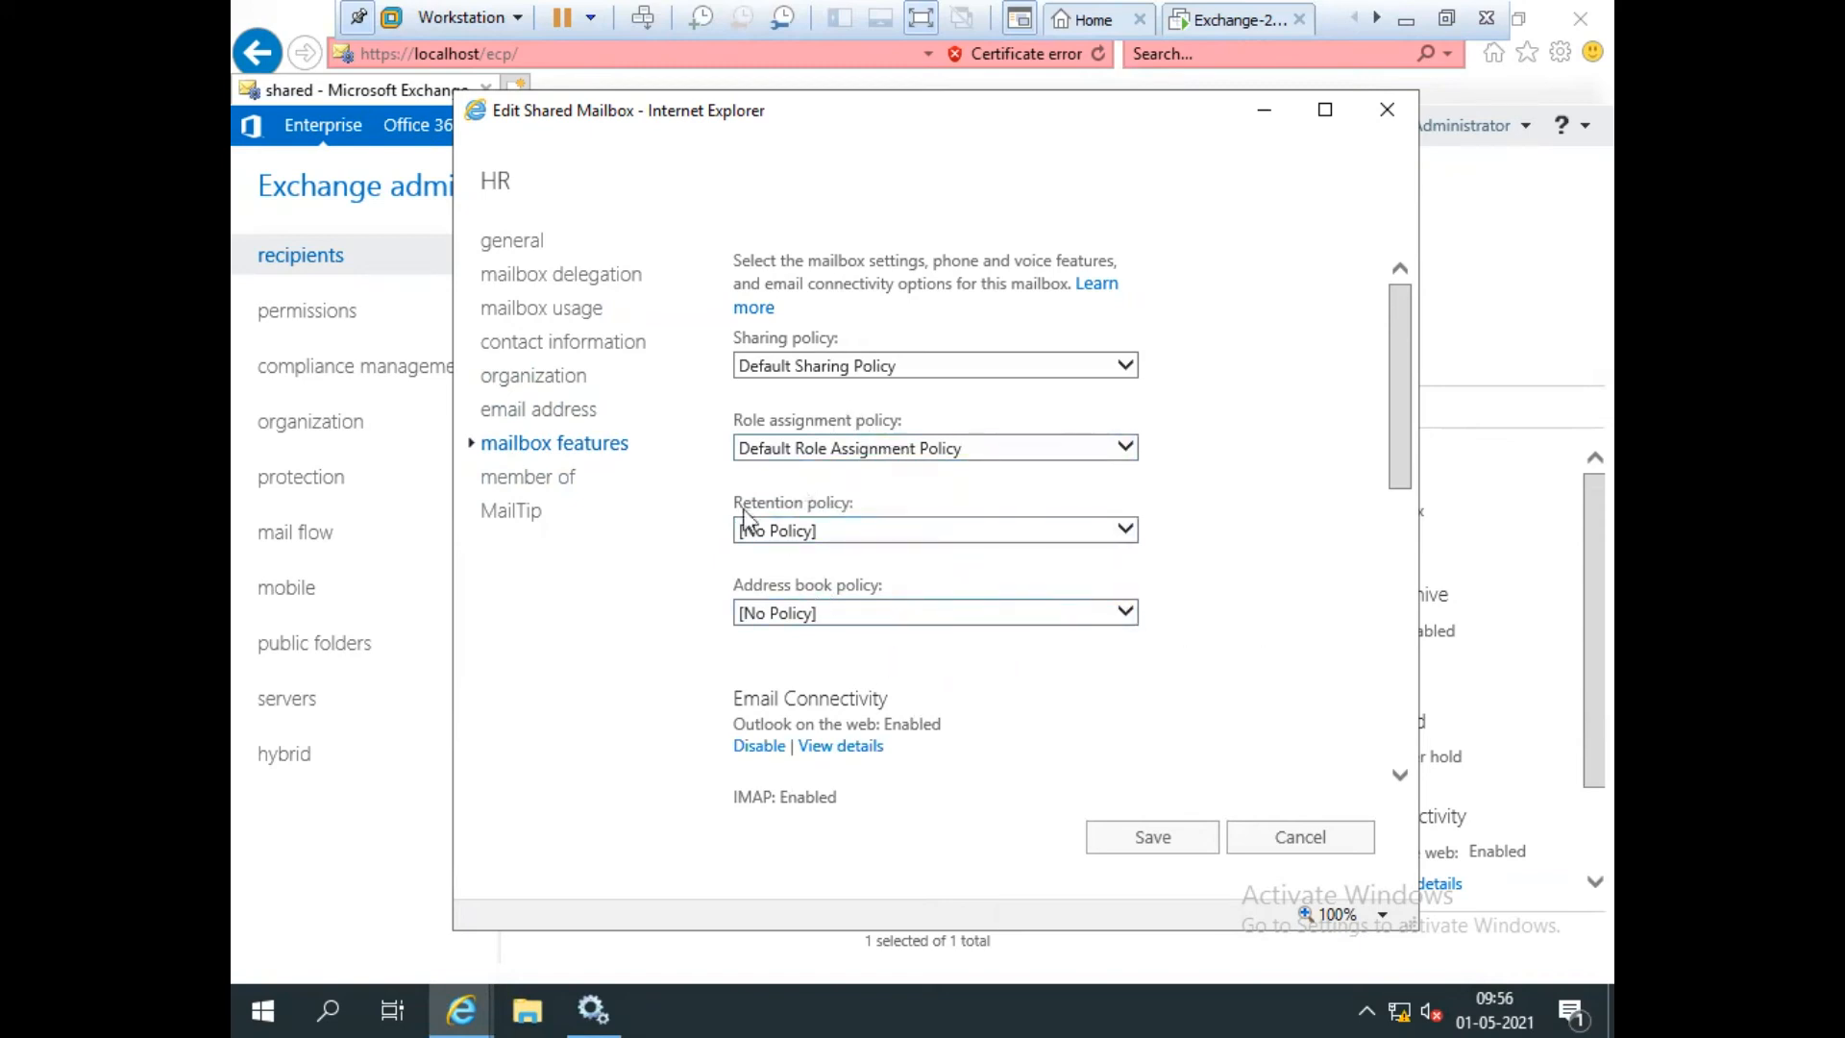
left_click(523, 512)
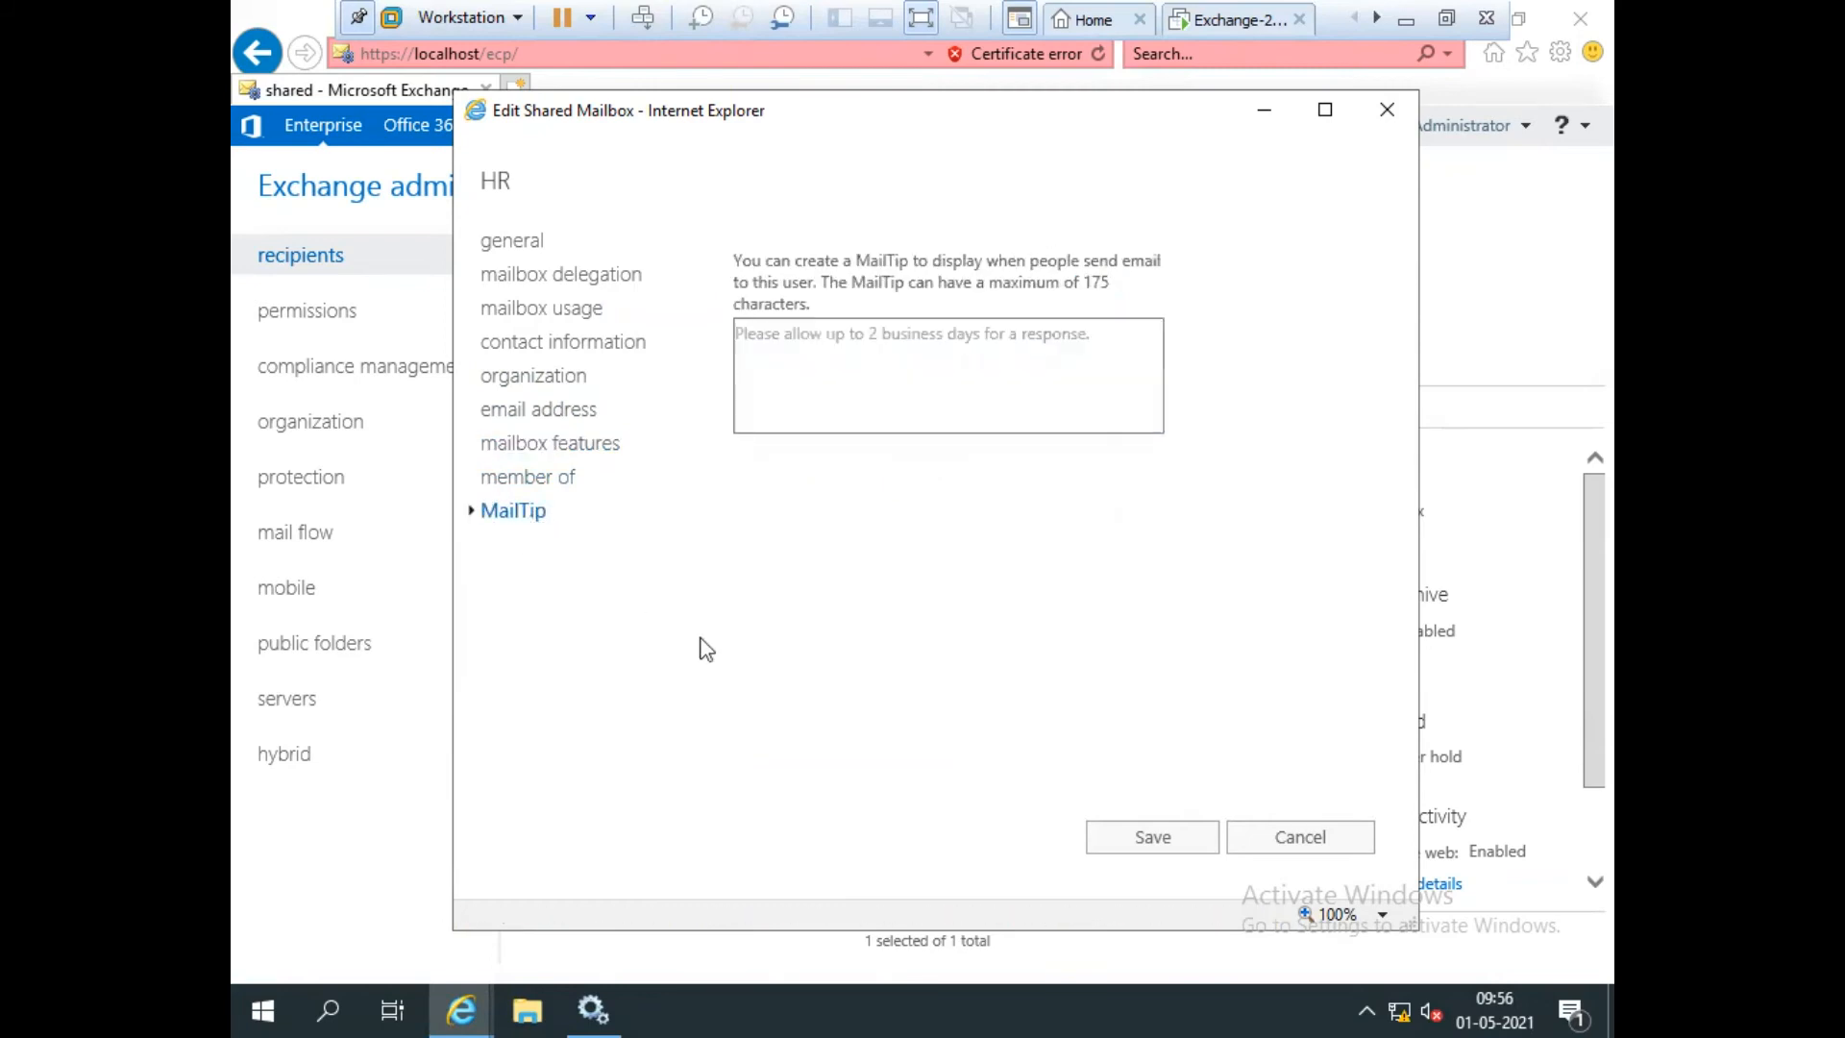
left_click(530, 244)
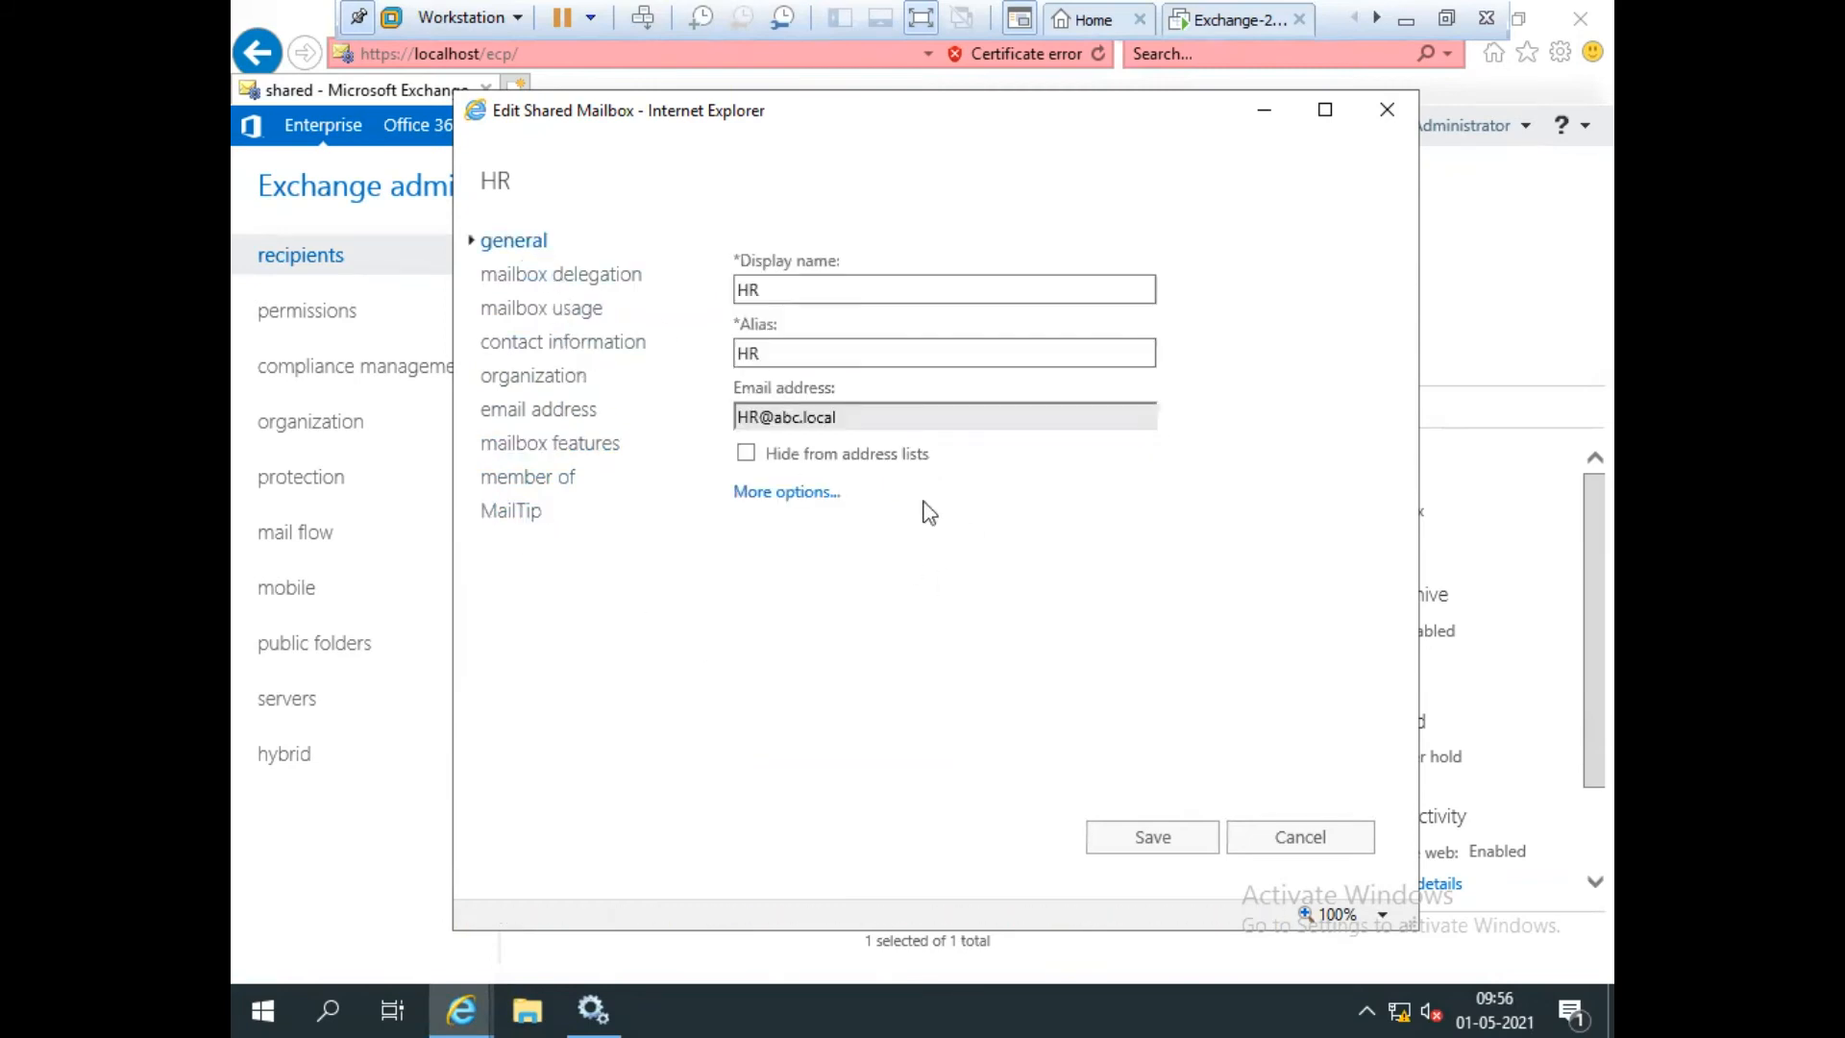
left_click(1155, 839)
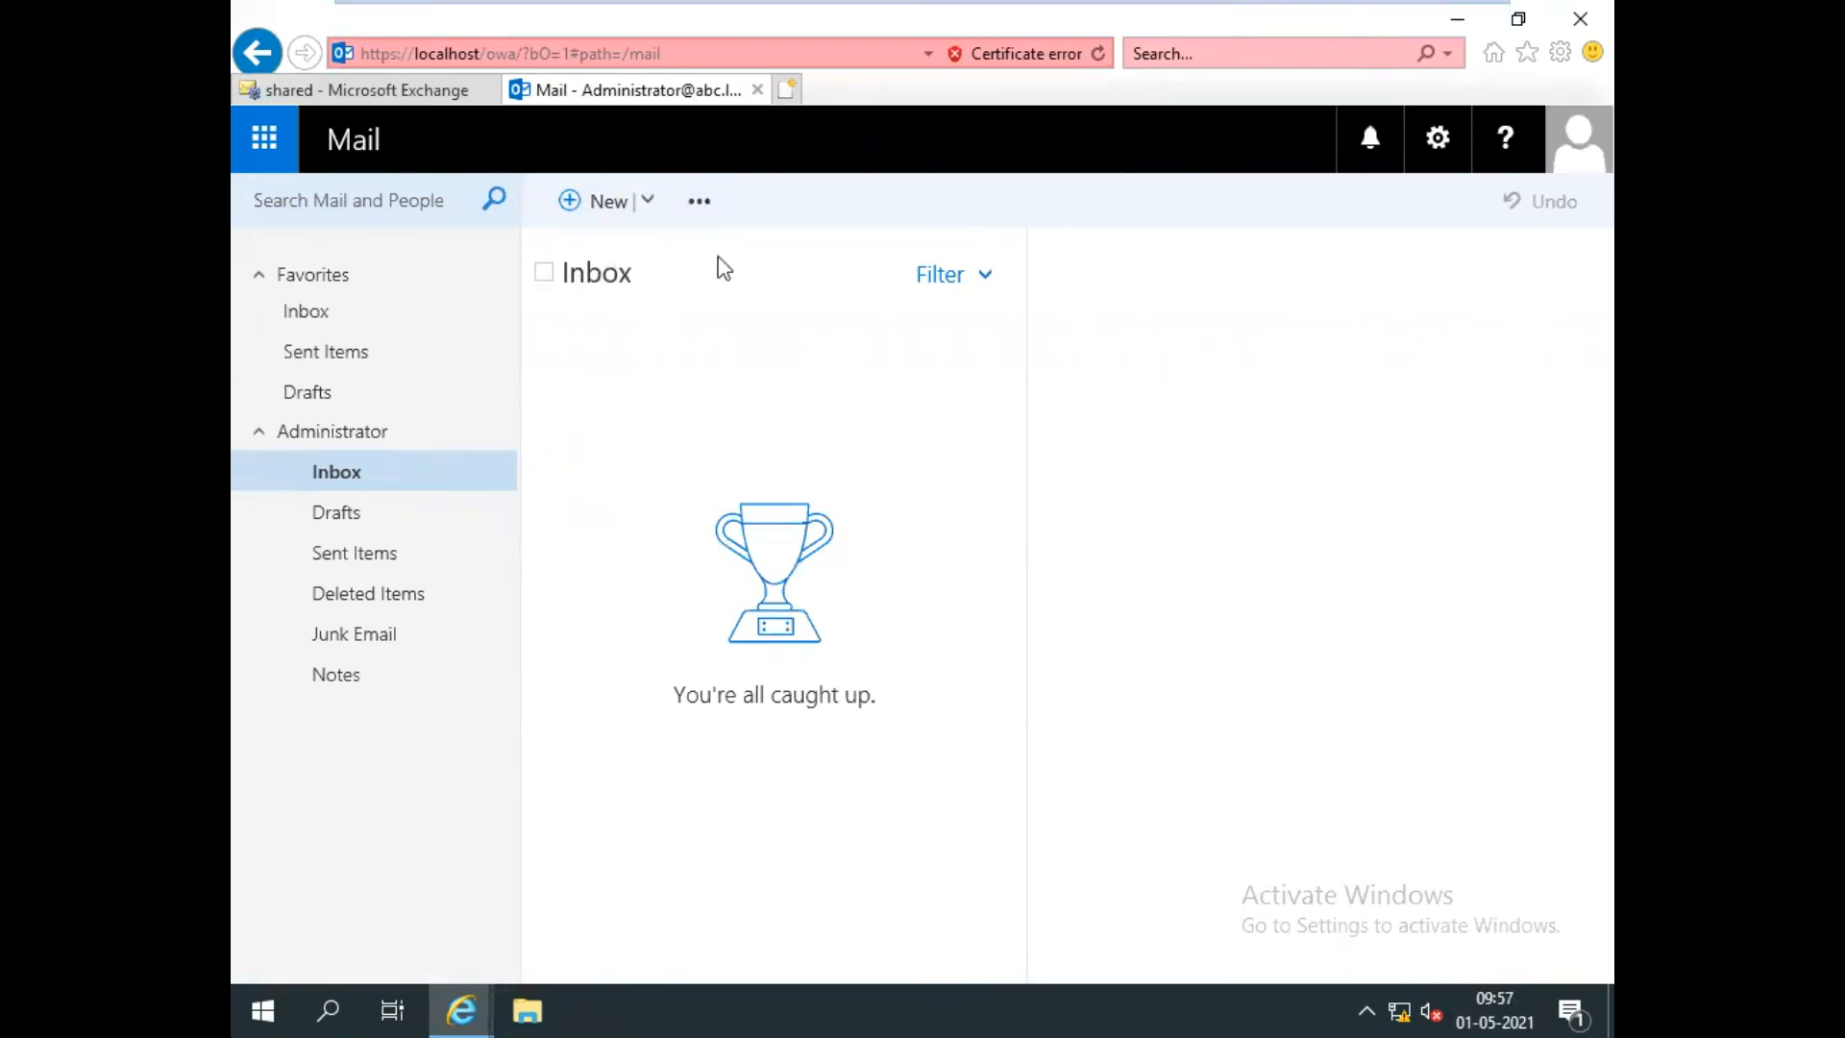
Open the account menu in the Administrator's Outlook on the web inbox.
left_click(1590, 178)
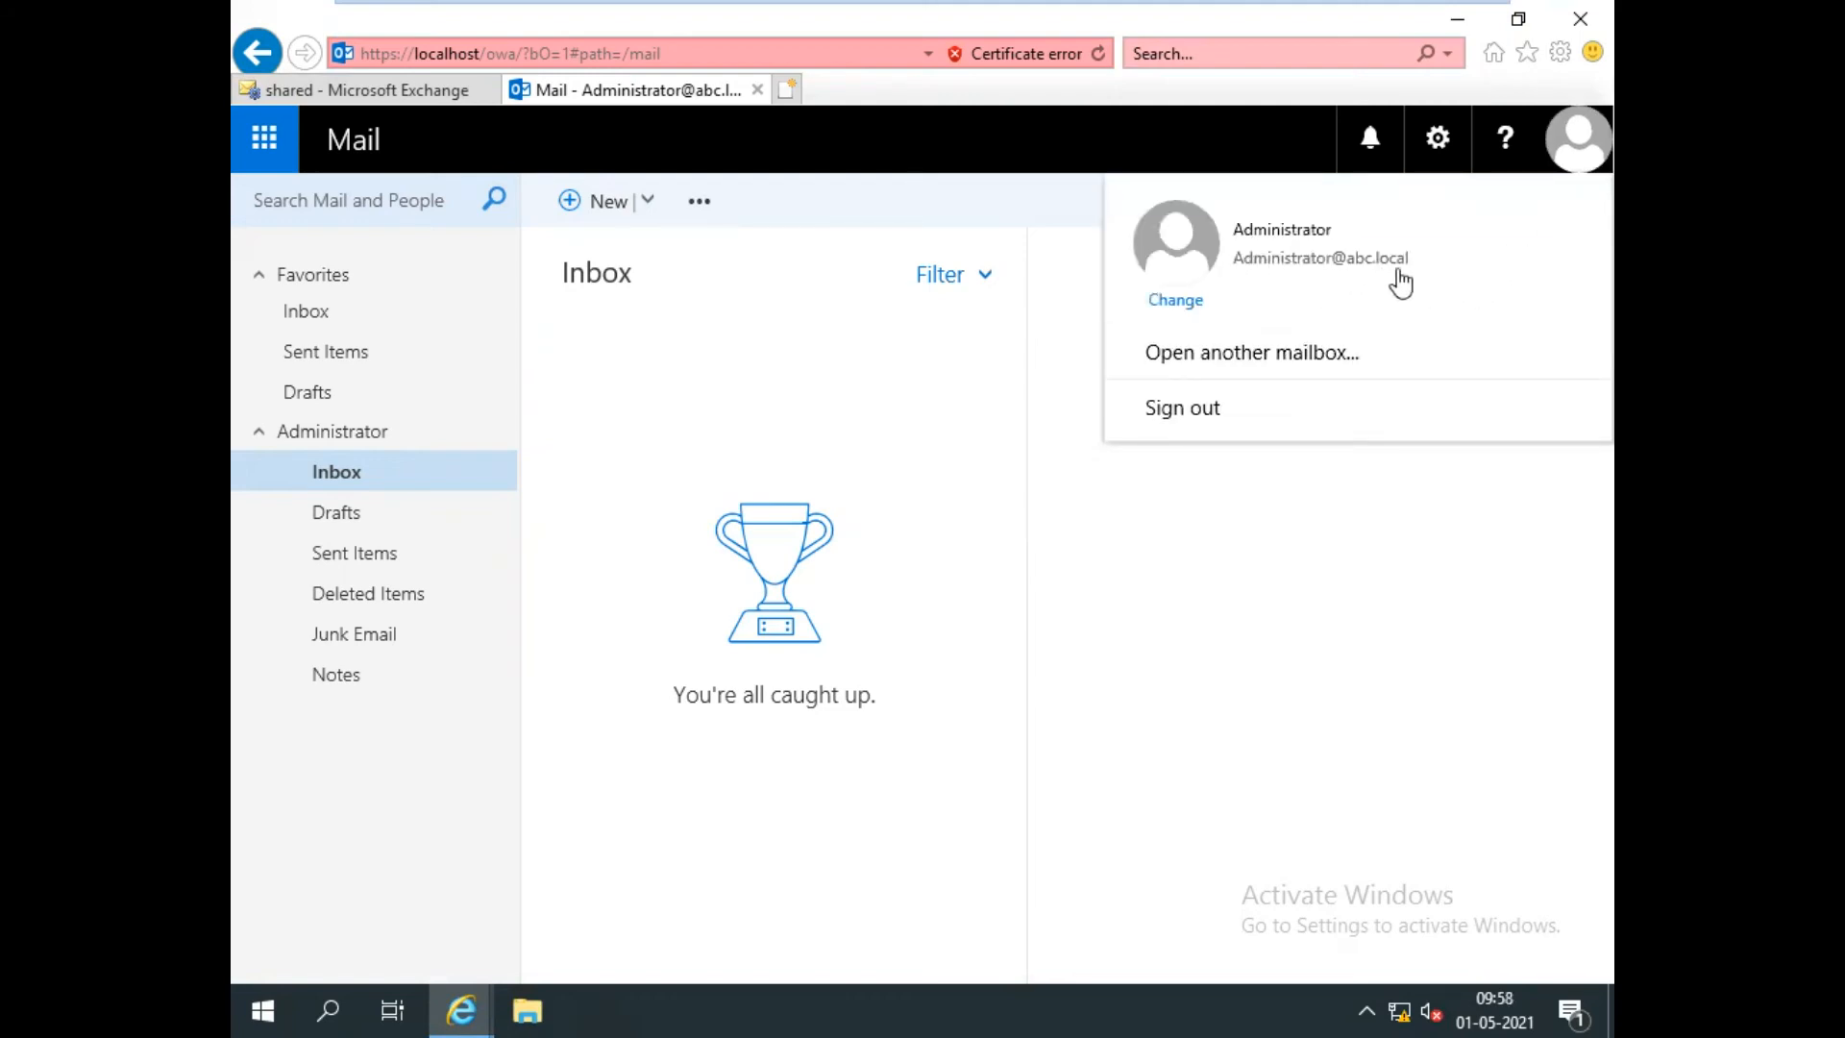
left_click(1150, 610)
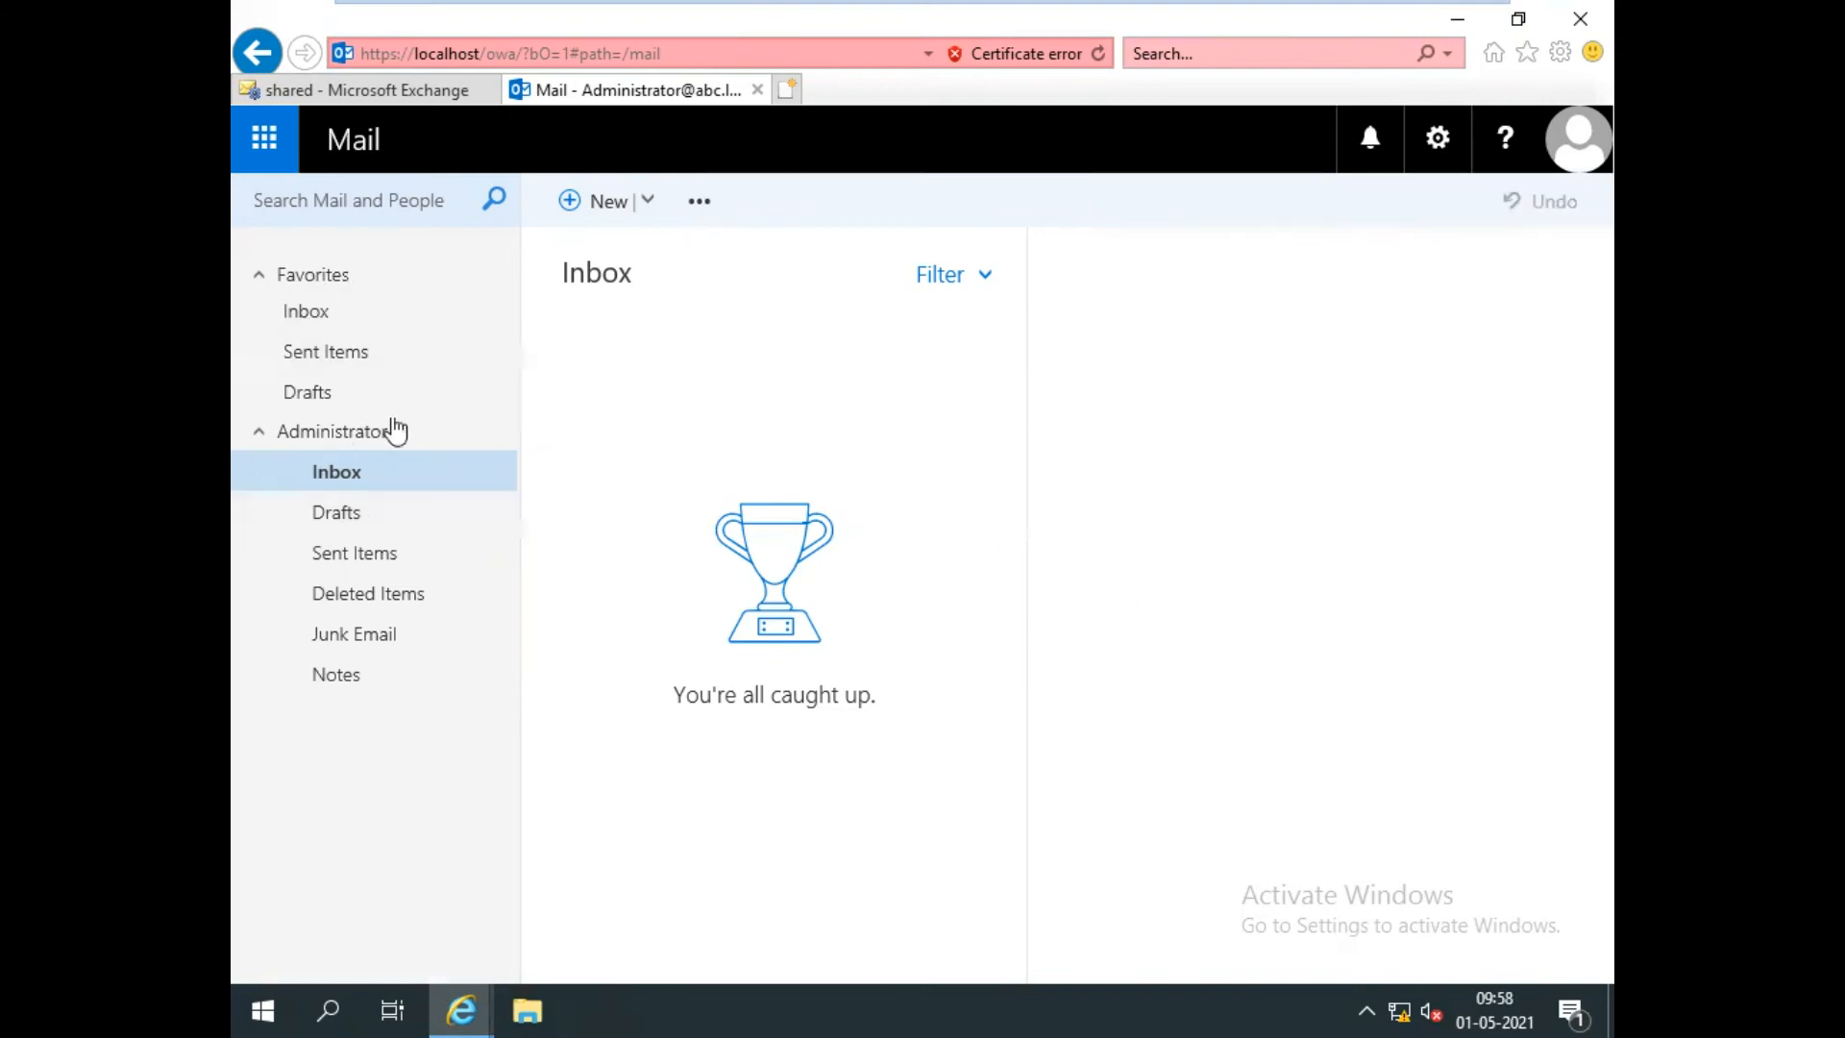
left_click(601, 204)
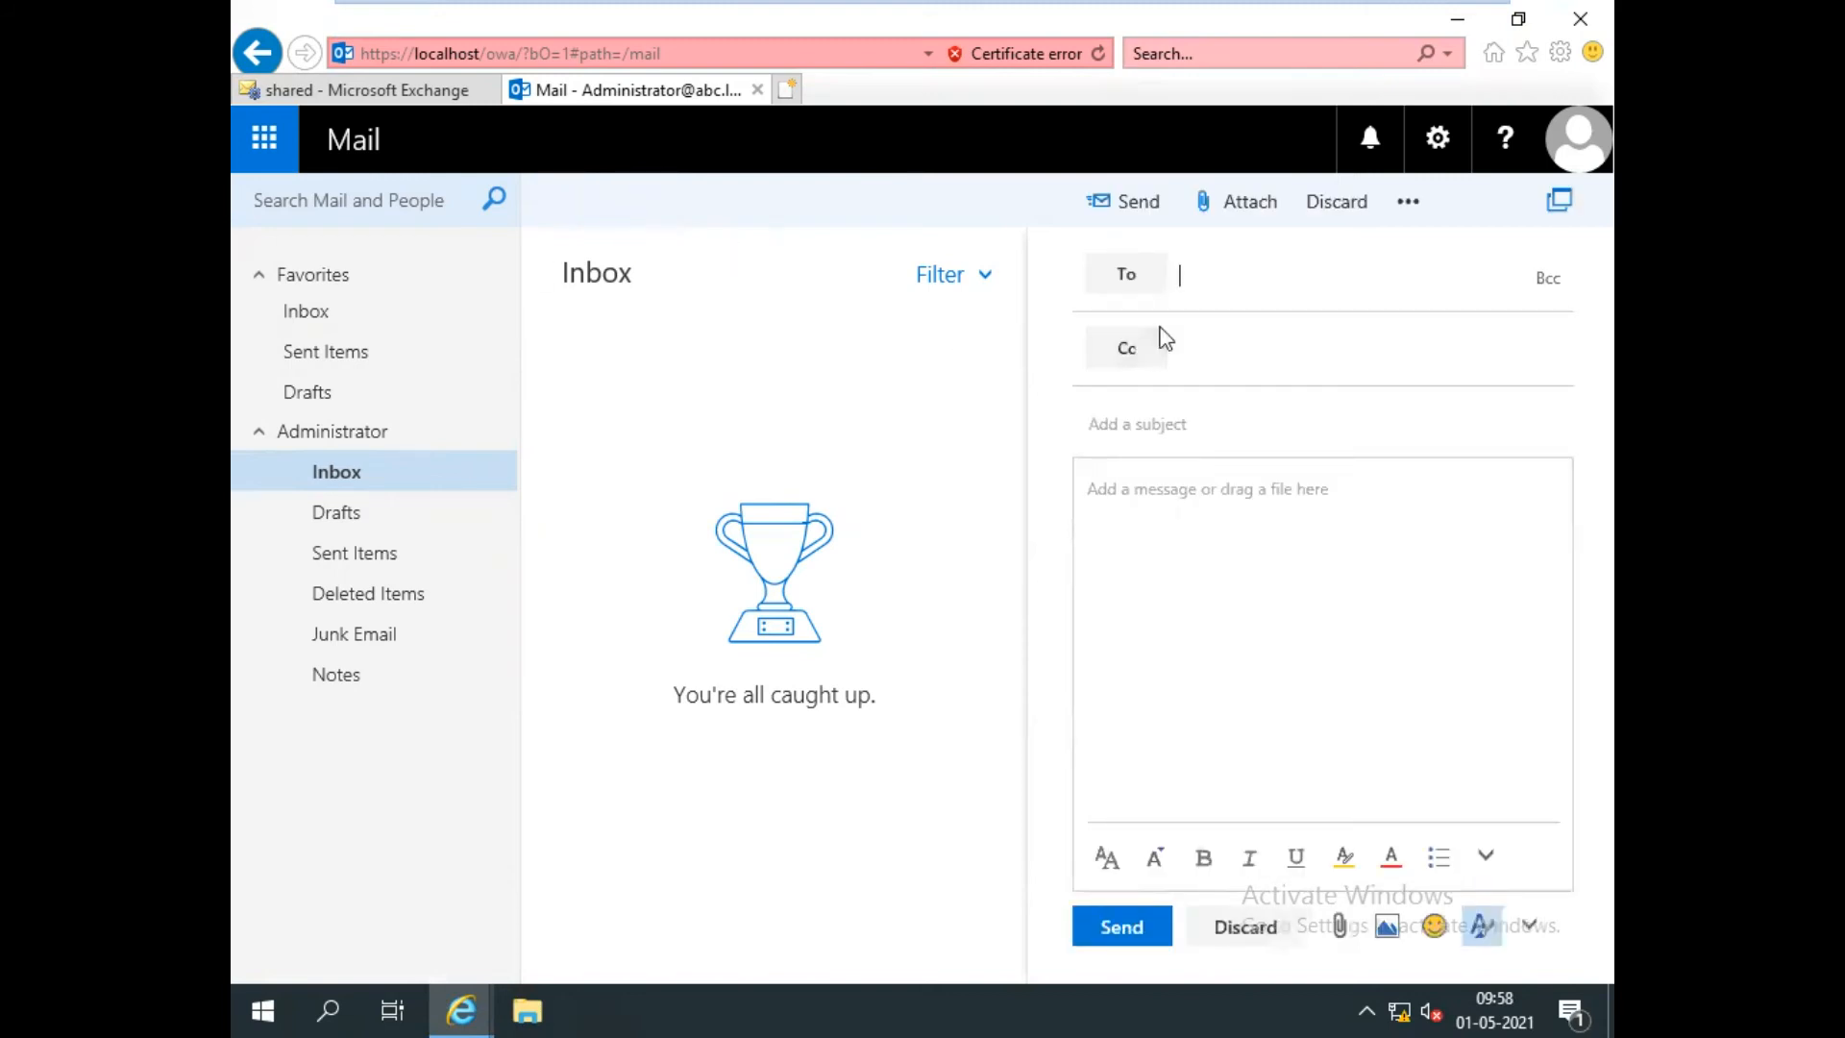
left_click(1198, 293)
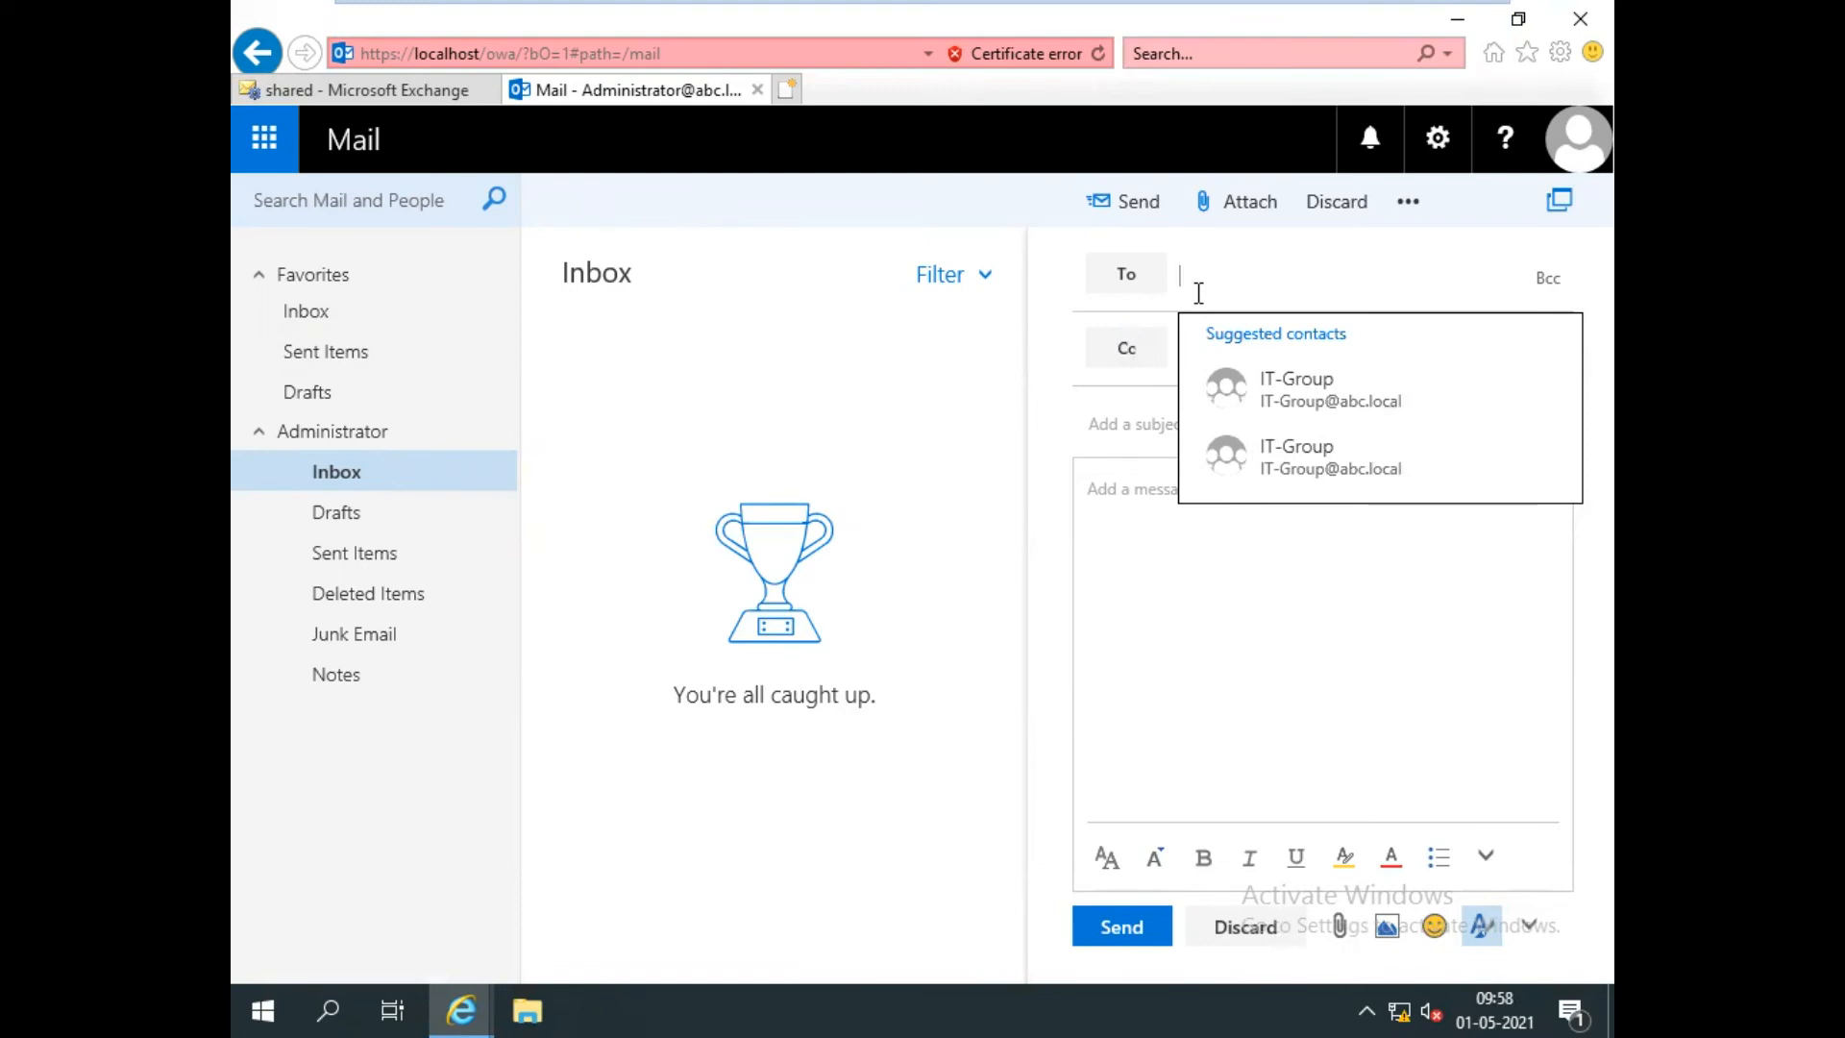
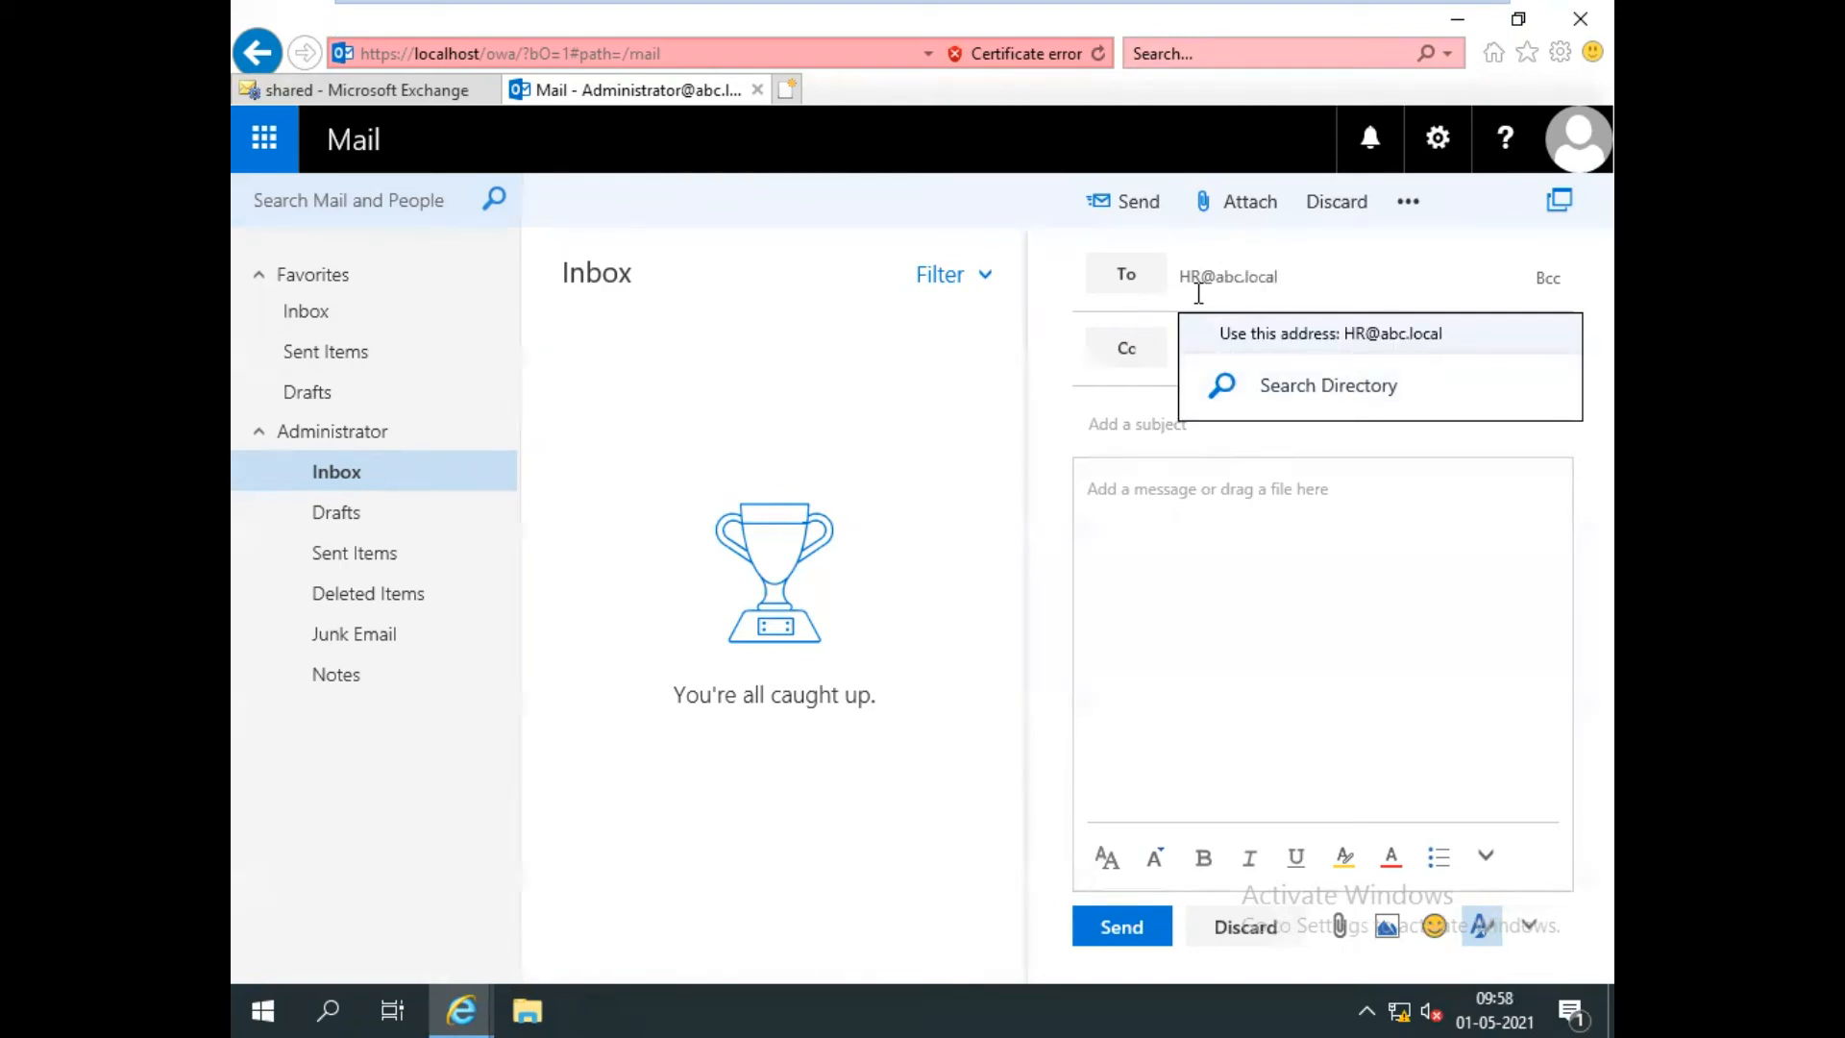
left_click(1330, 390)
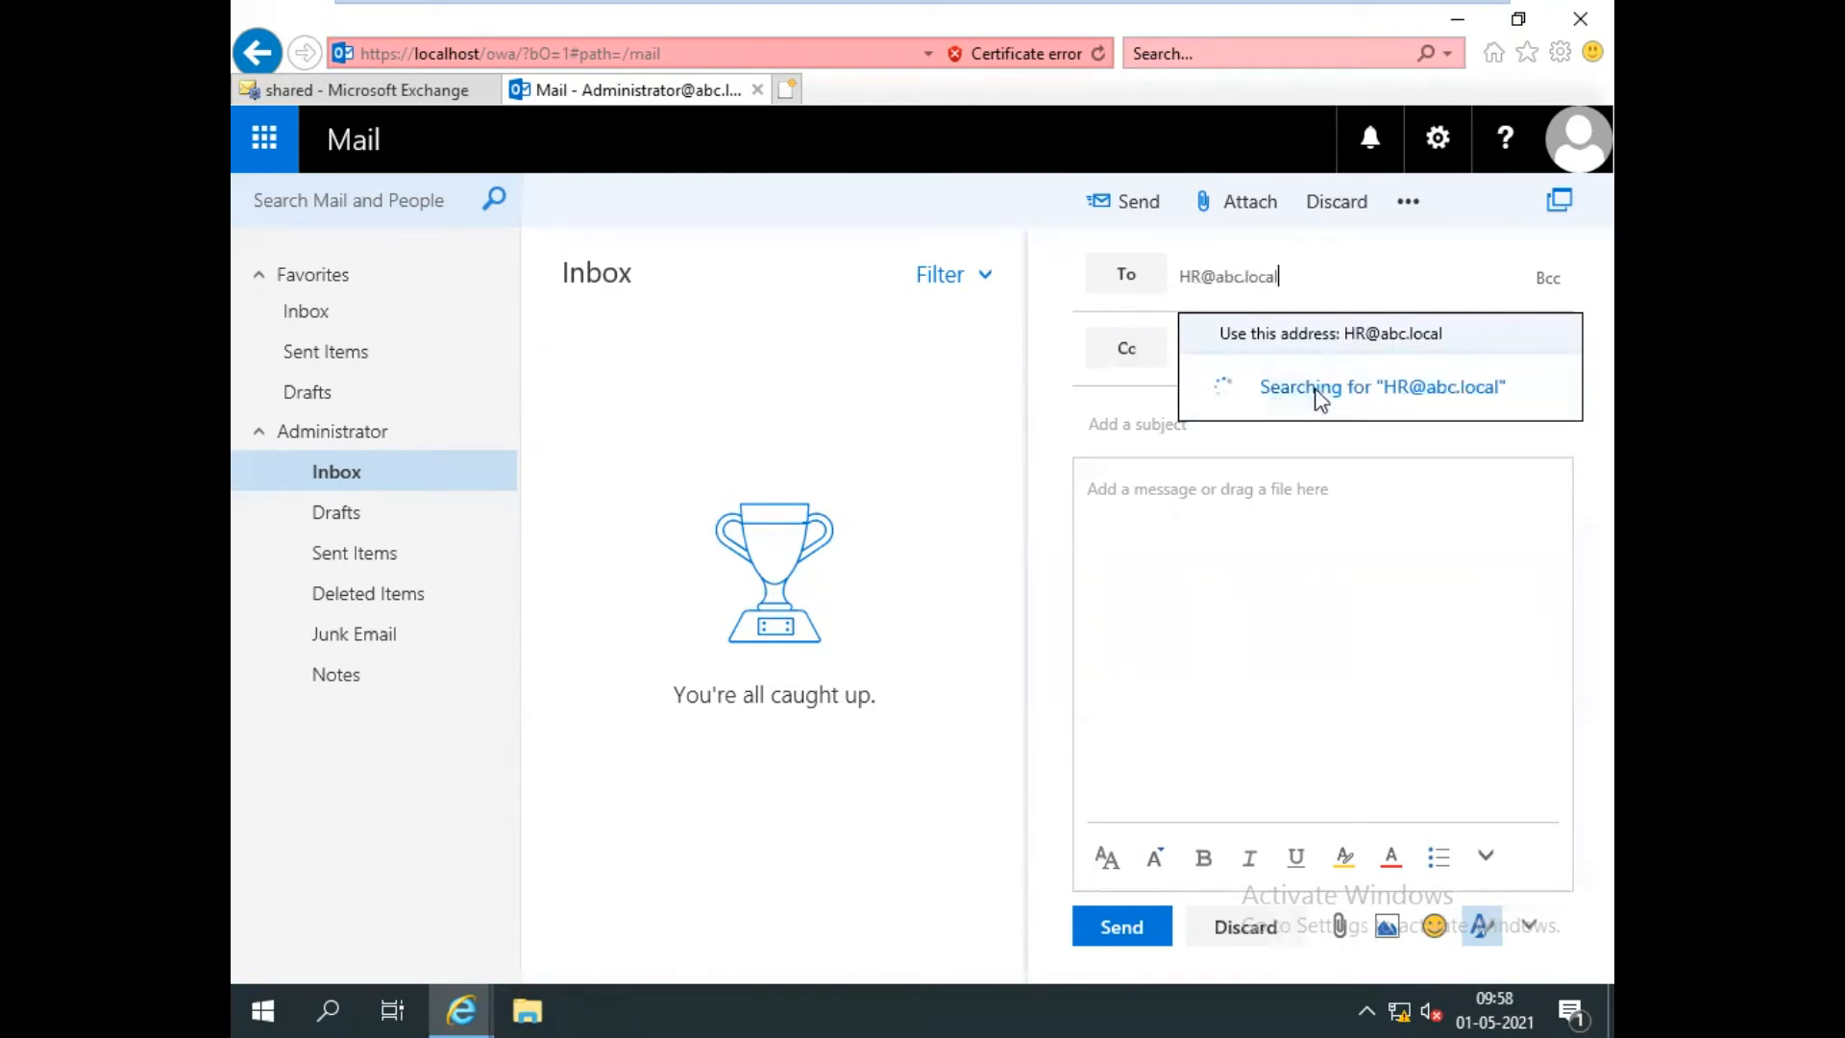
left_click(1390, 352)
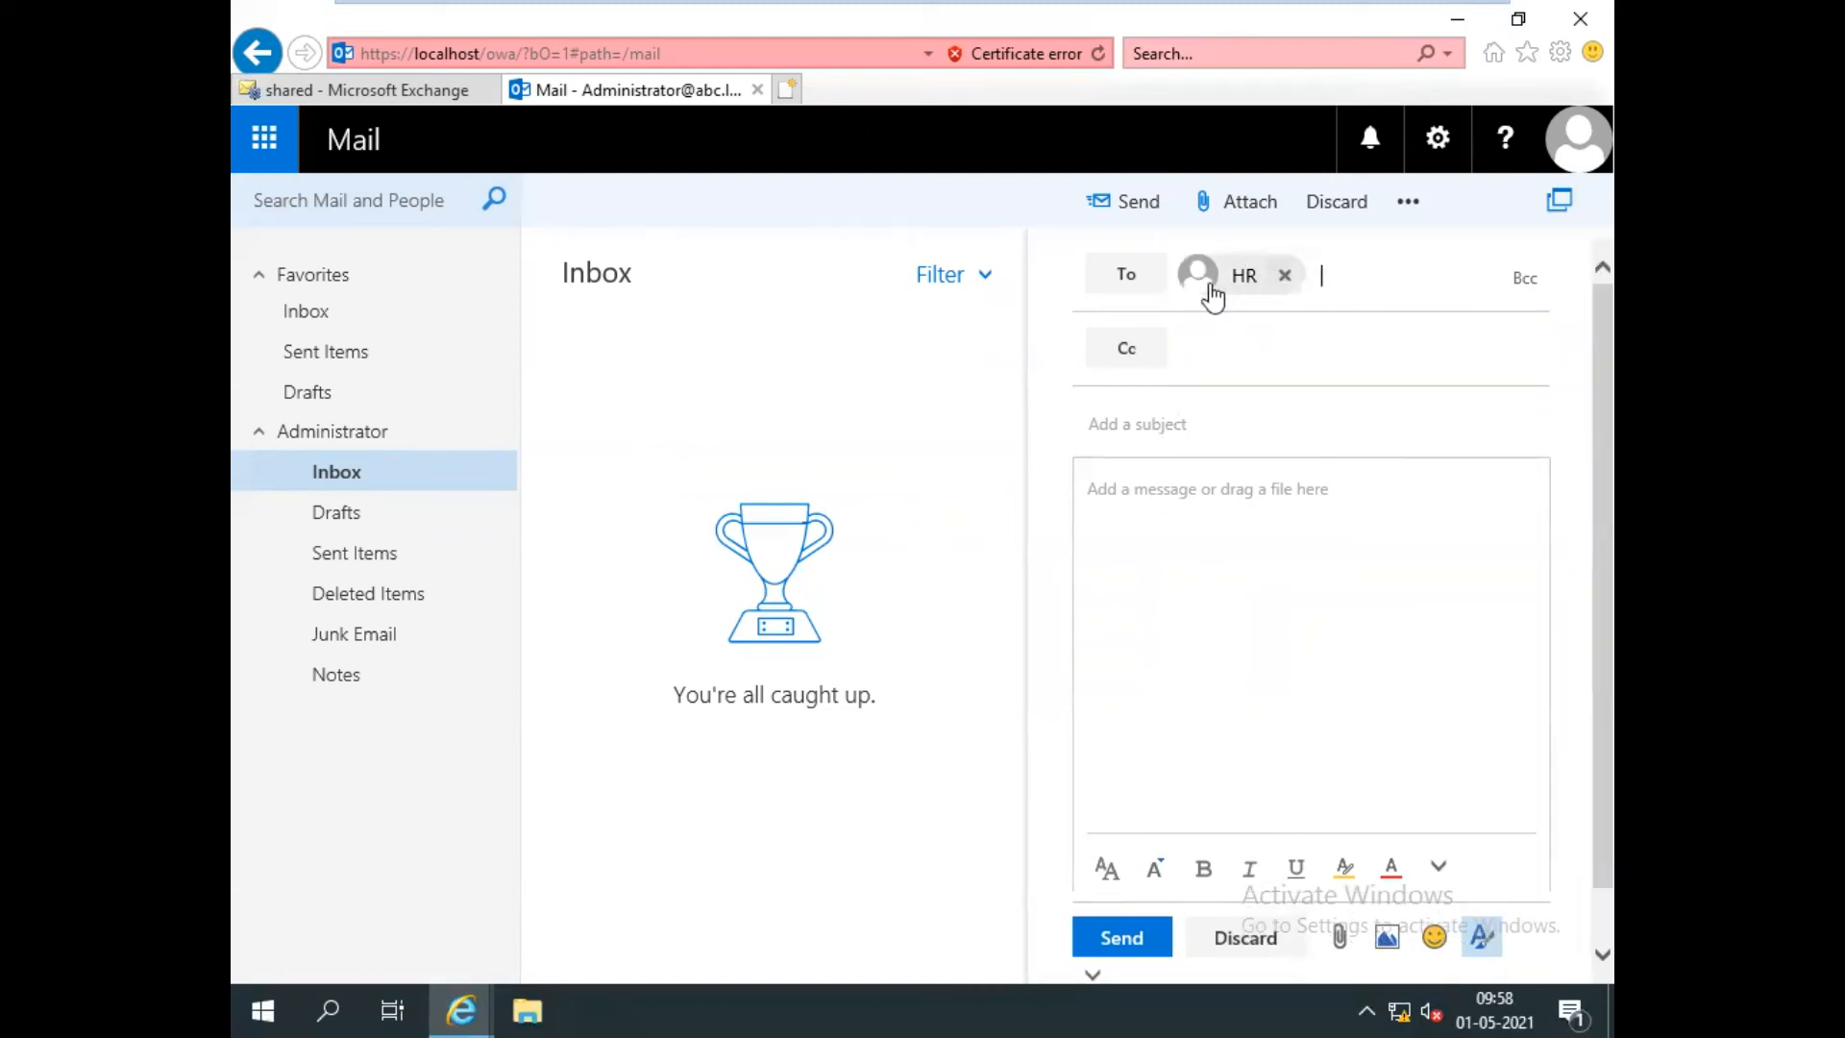
double_click(1212, 298)
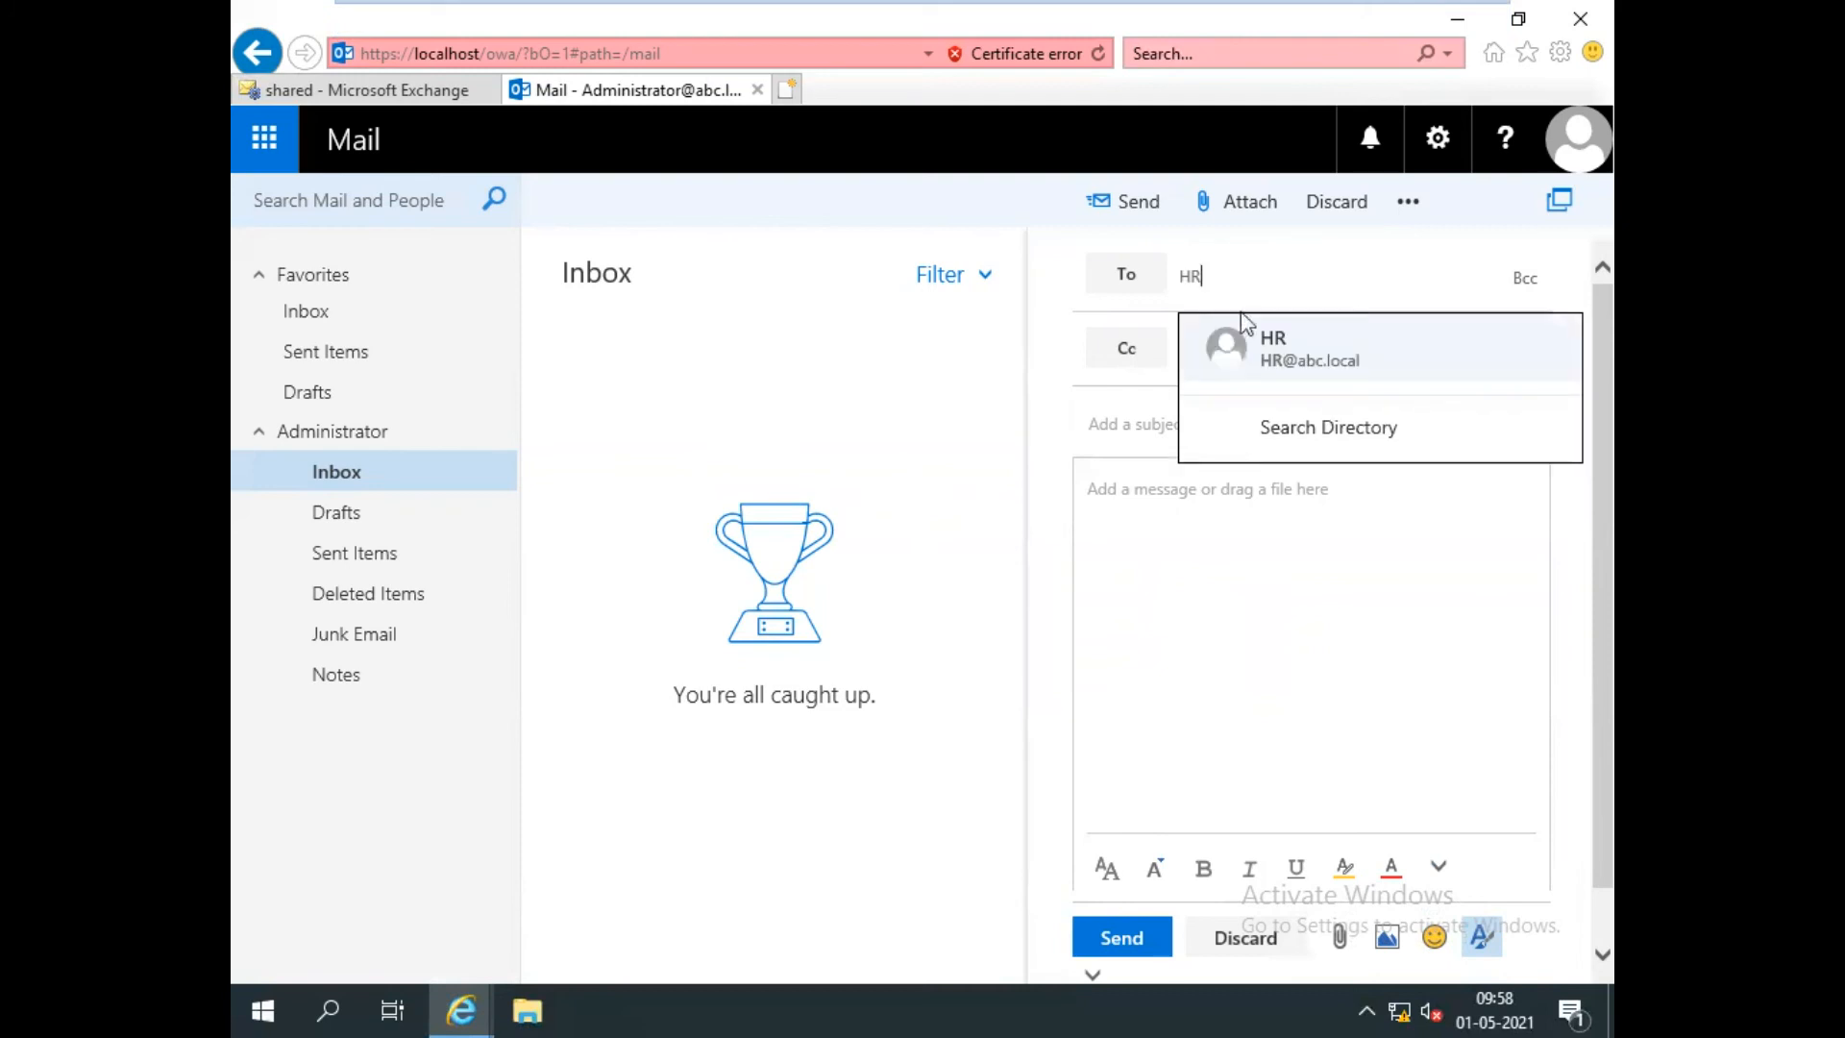
left_click(1267, 348)
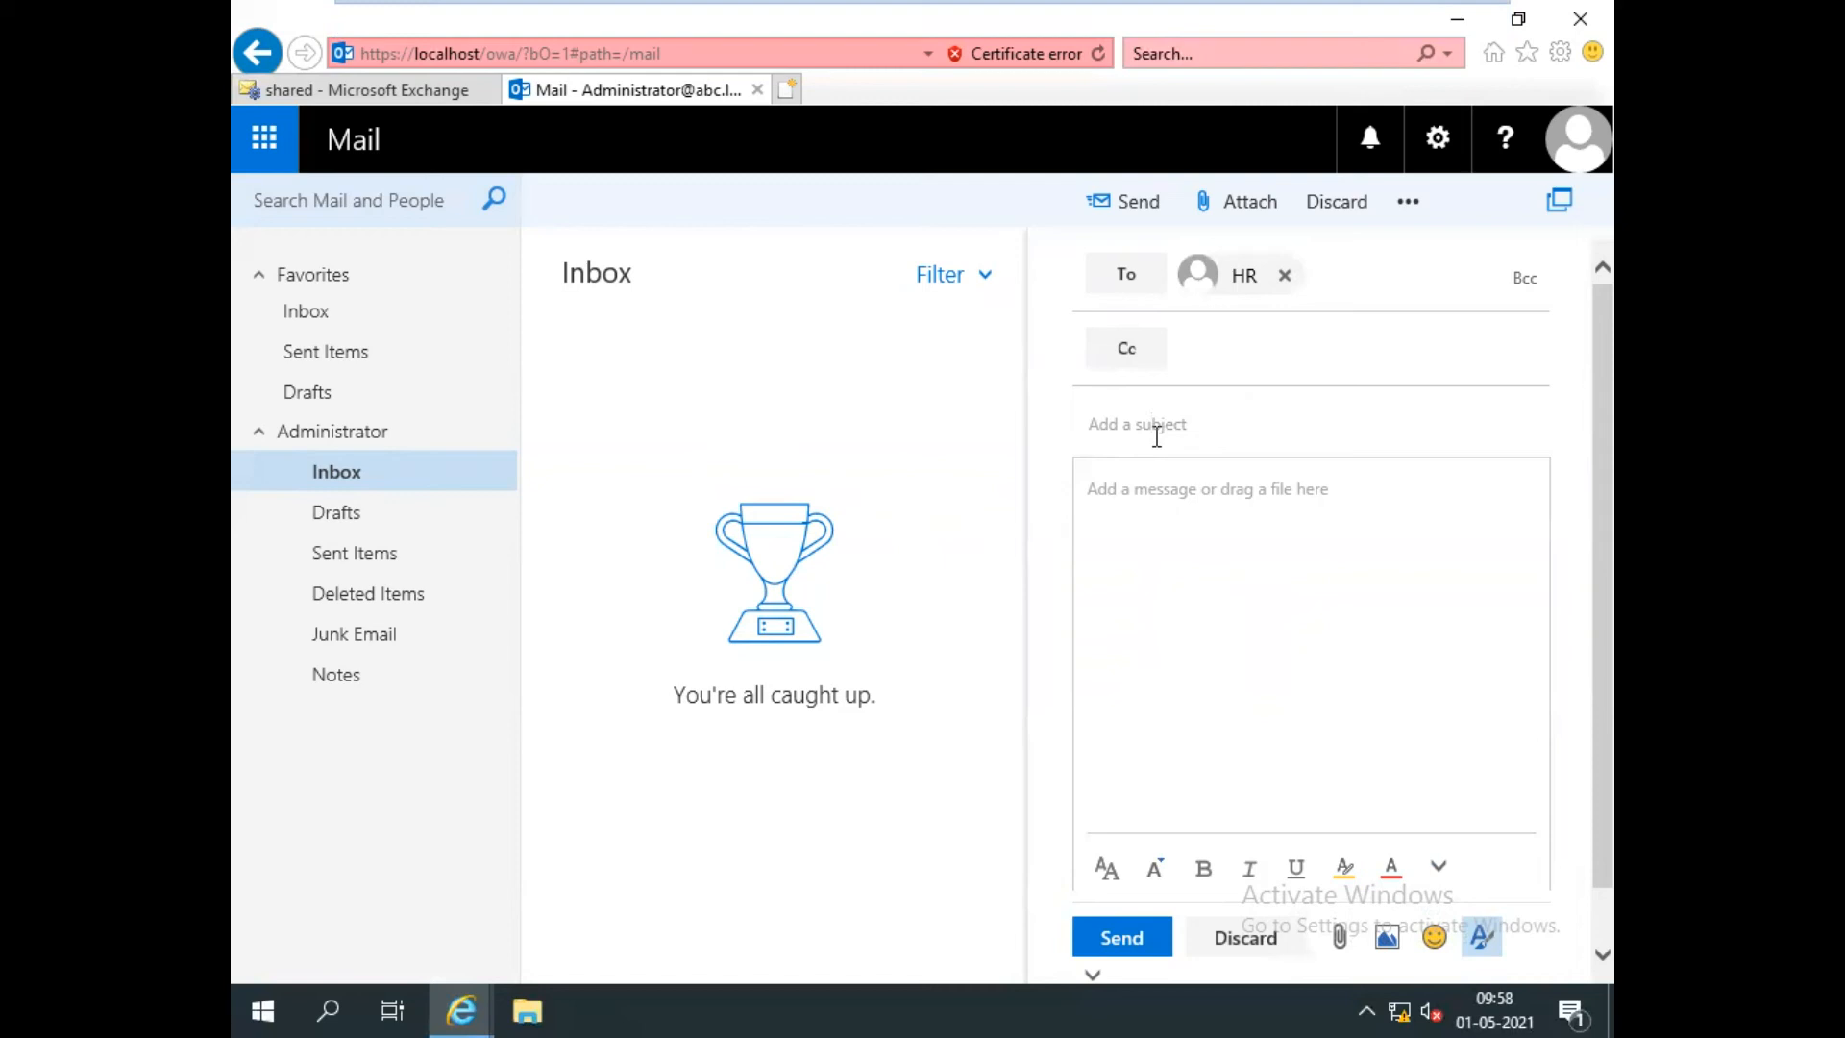
Enter the subject 'Test Mail for Shared Mailbox' in the new message.
left_click(1095, 423)
type("Test Mail for Shared Mailbo")
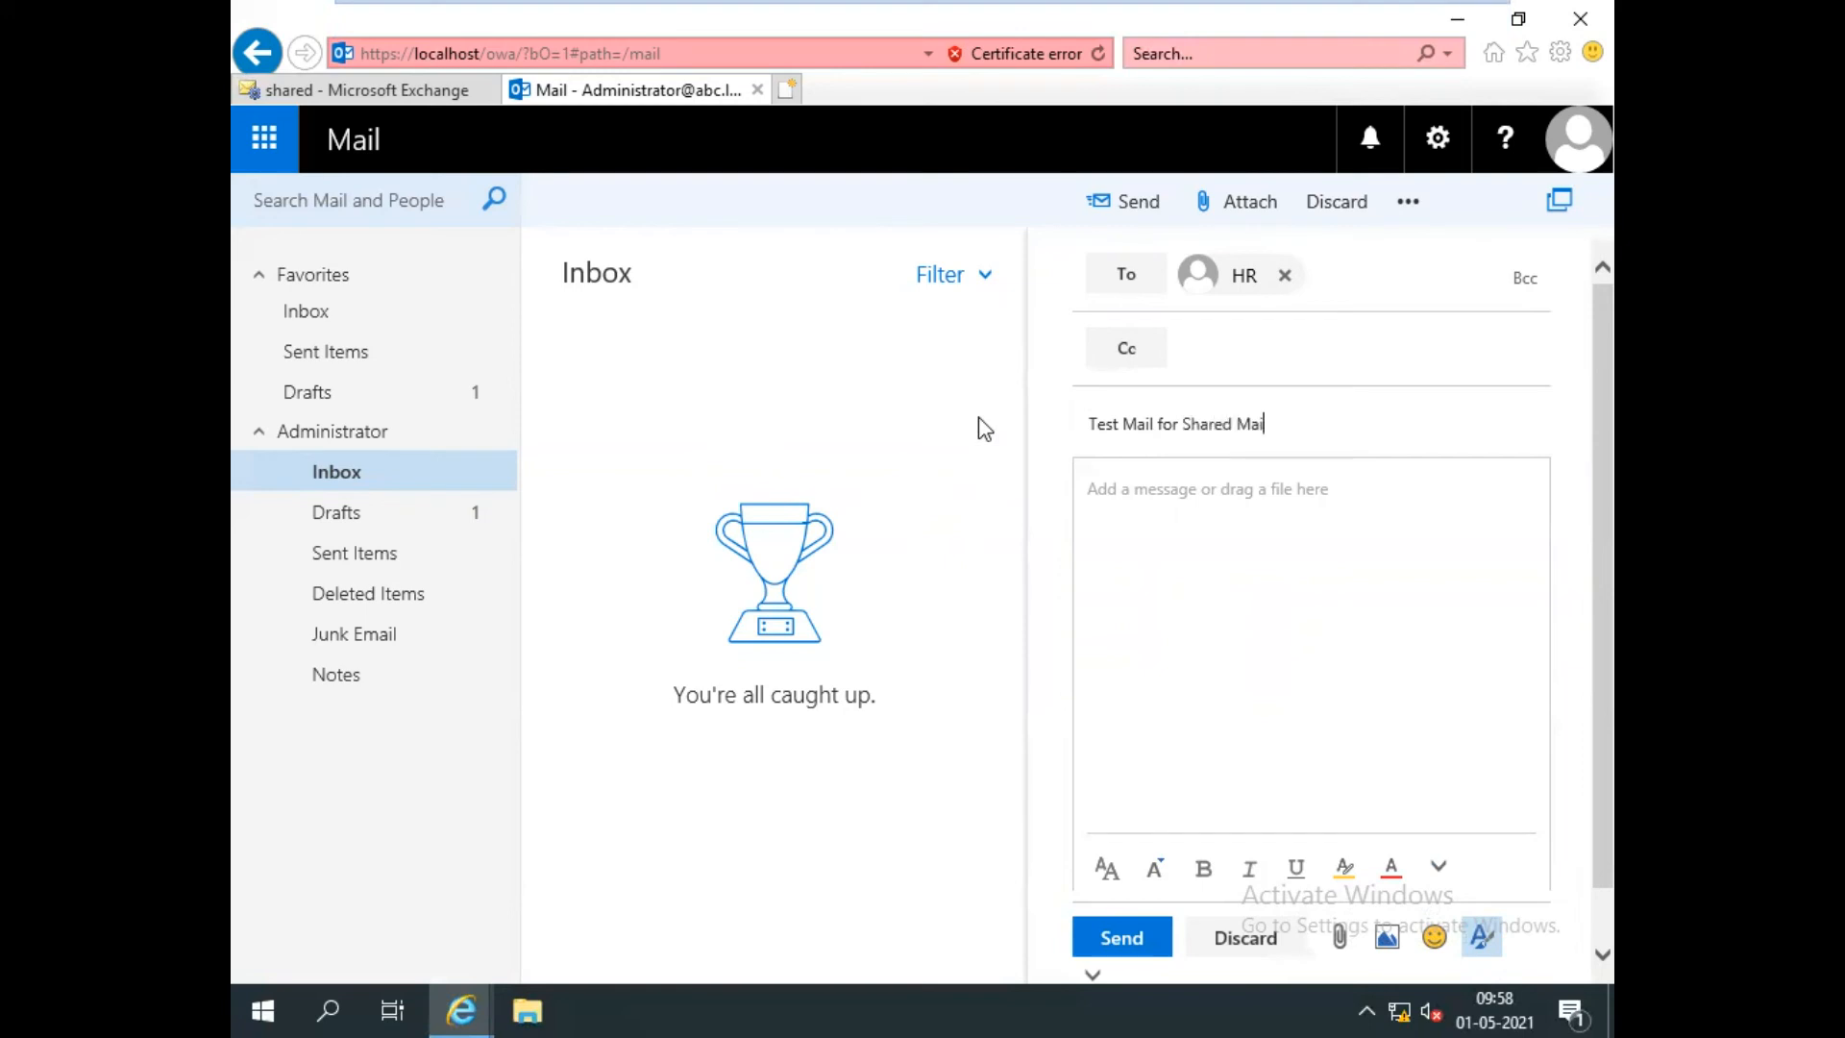
key("shift+Left")
key("shift+Left")
key("shift+Left")
key("shift+Left")
key("shift+Left")
key("shift+Left")
key("shift+Left")
key("shift+Left")
key("shift+Left")
key("shift+Left")
key("shift+Left")
key("shift+Left")
key("shift+Left")
key("shift+Left")
key("shift+Left")
key("shift+Left")
key("shift+Left")
key("shift+Left")
key("shift+Left")
key("shift+Left")
key("ctrl+c")
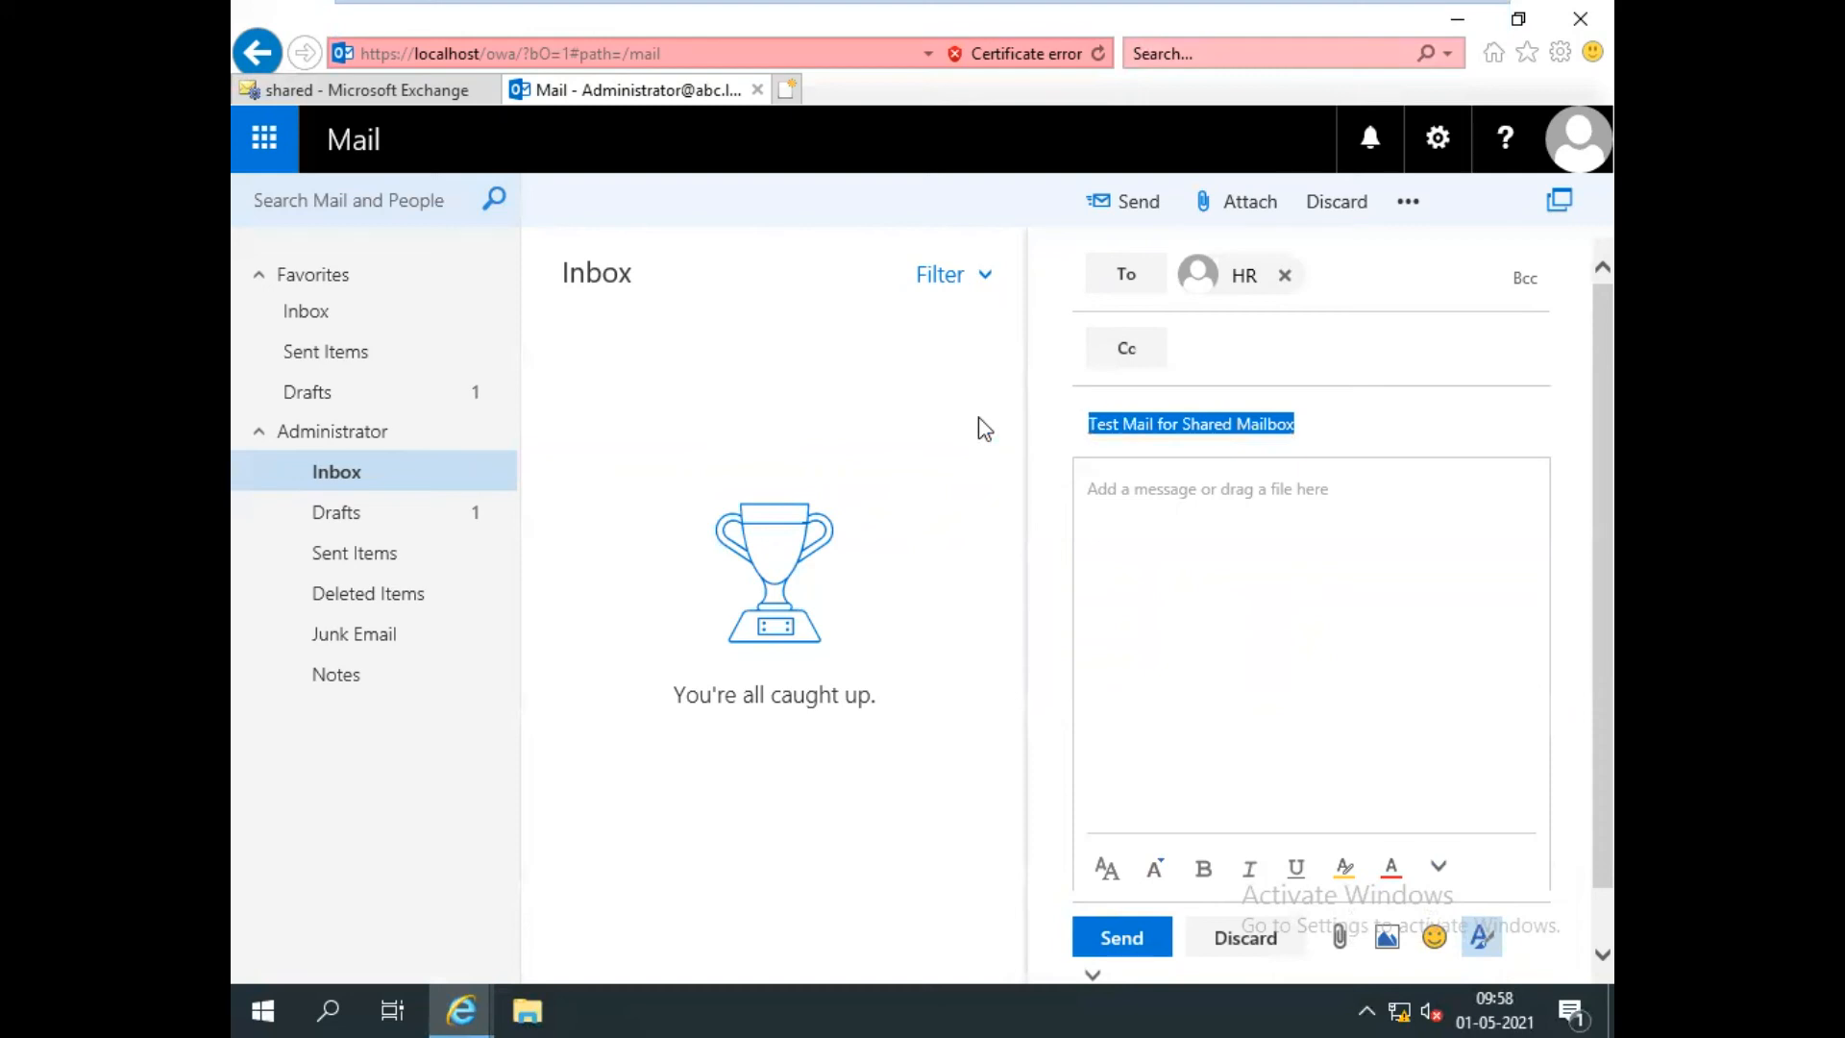
Paste the subject text into the body, end it with a period, and send the message.
left_click(1114, 506)
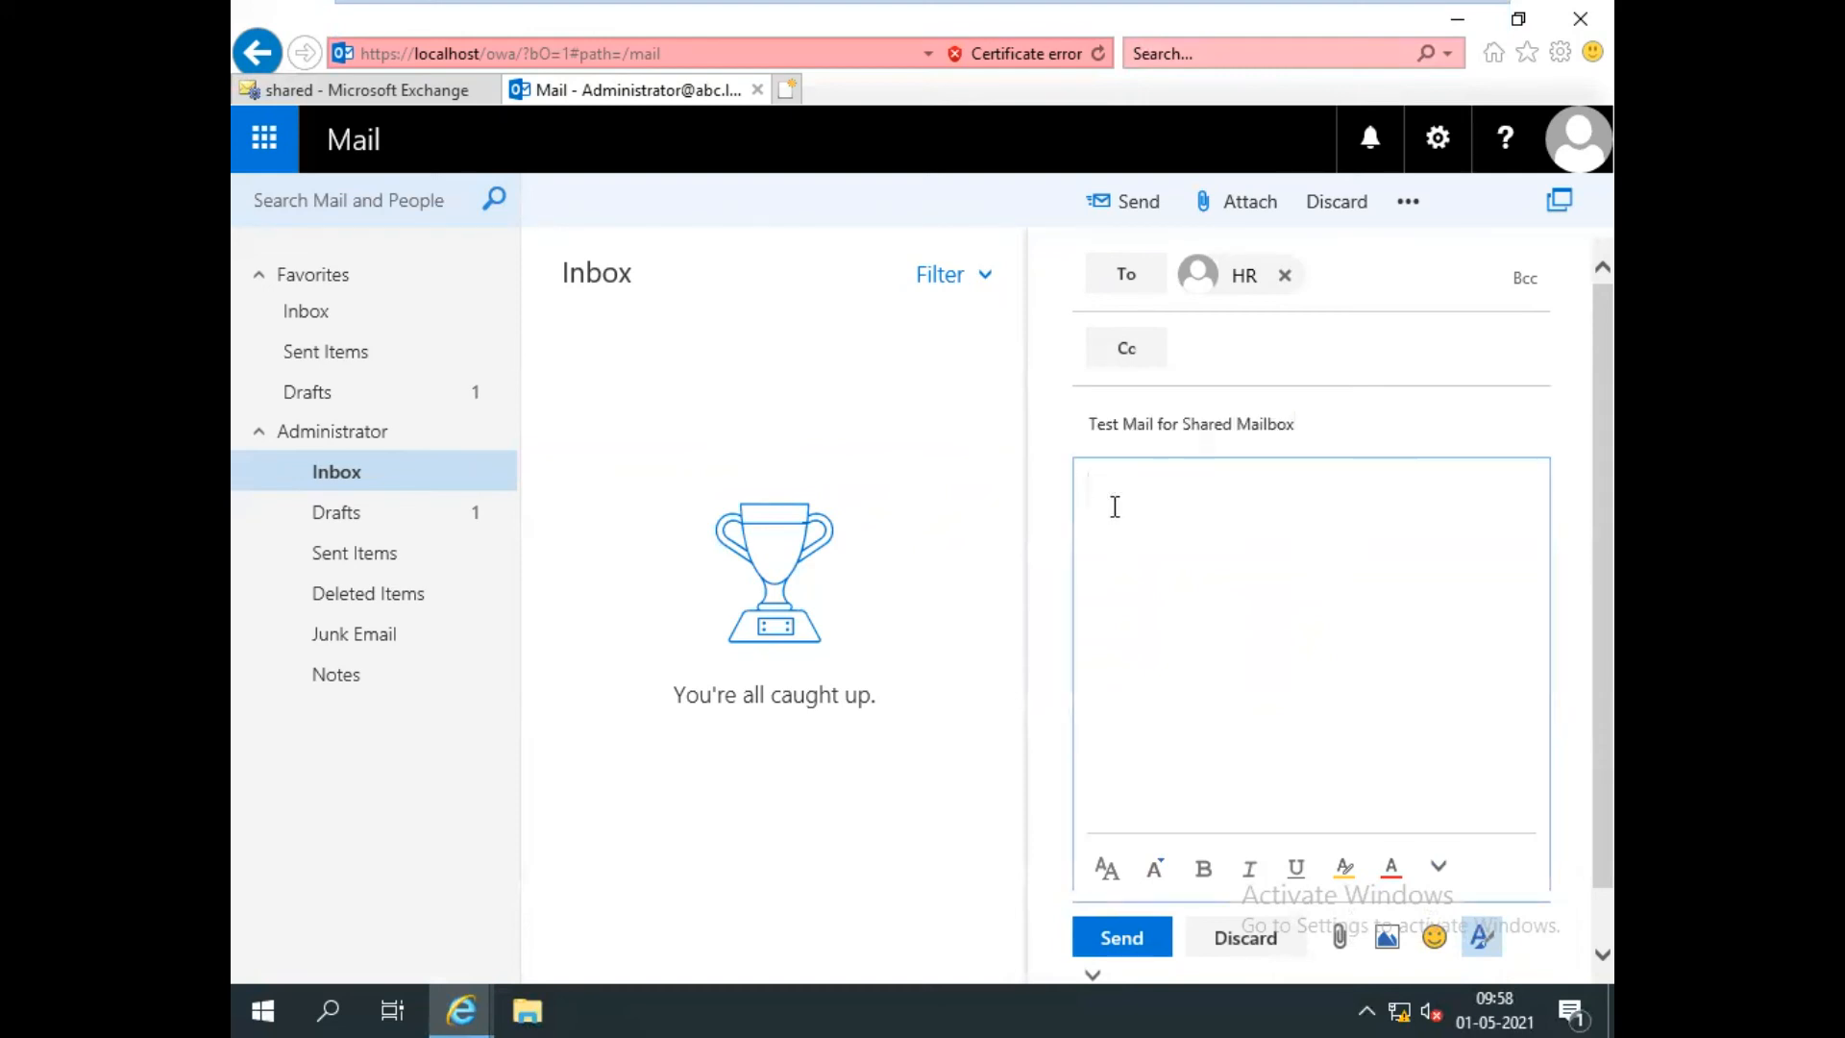
key("ctrl+v")
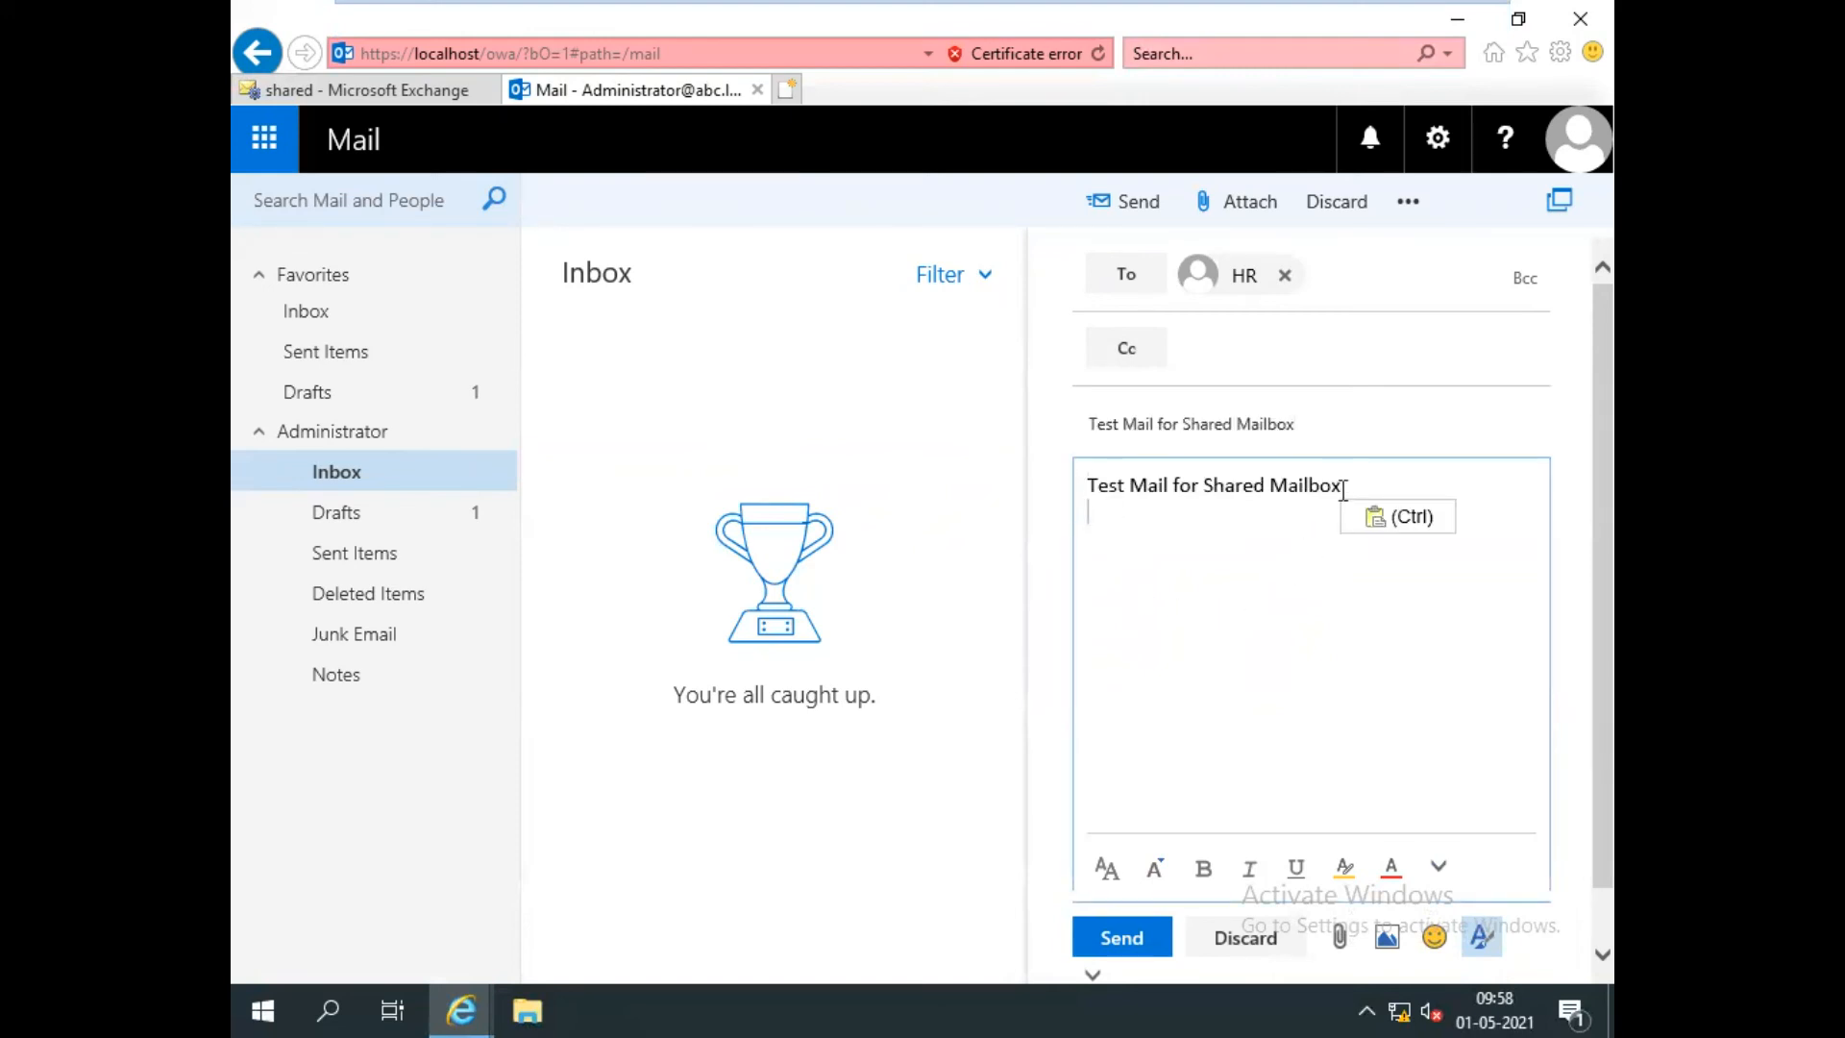
key("BackSpace")
type(".")
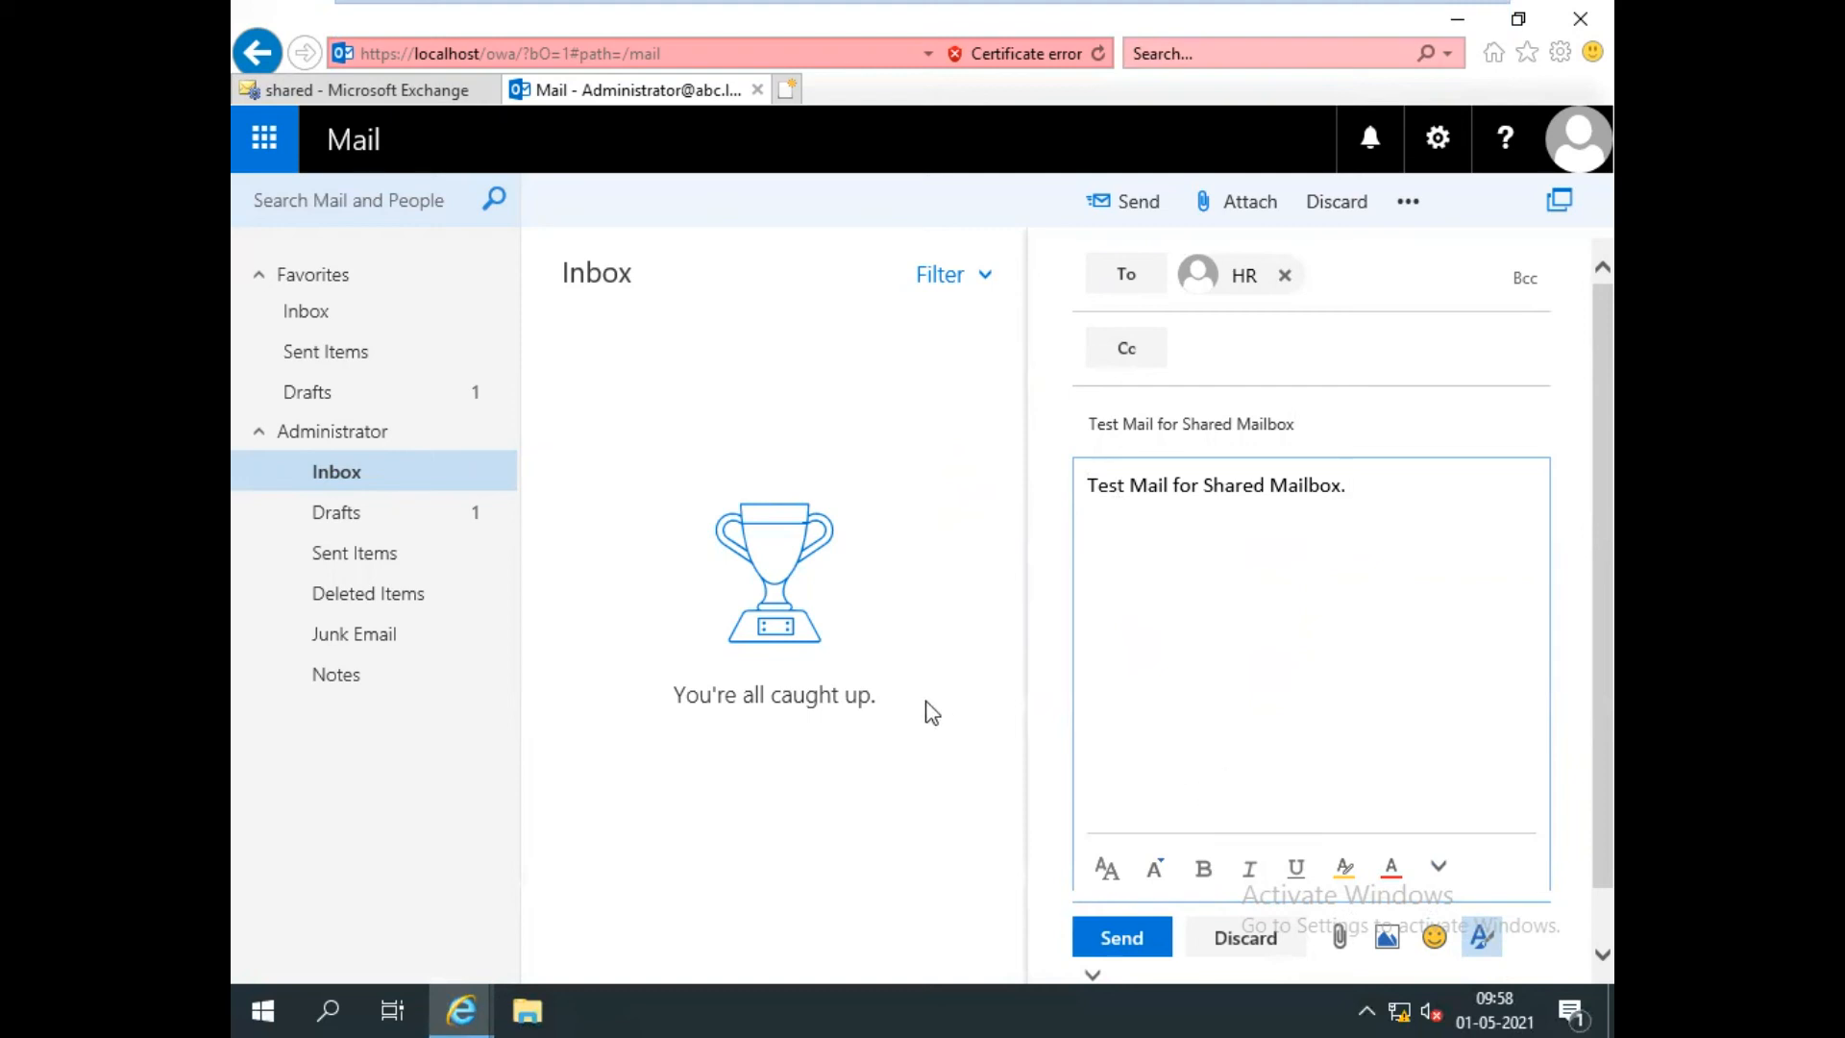
left_click(1122, 941)
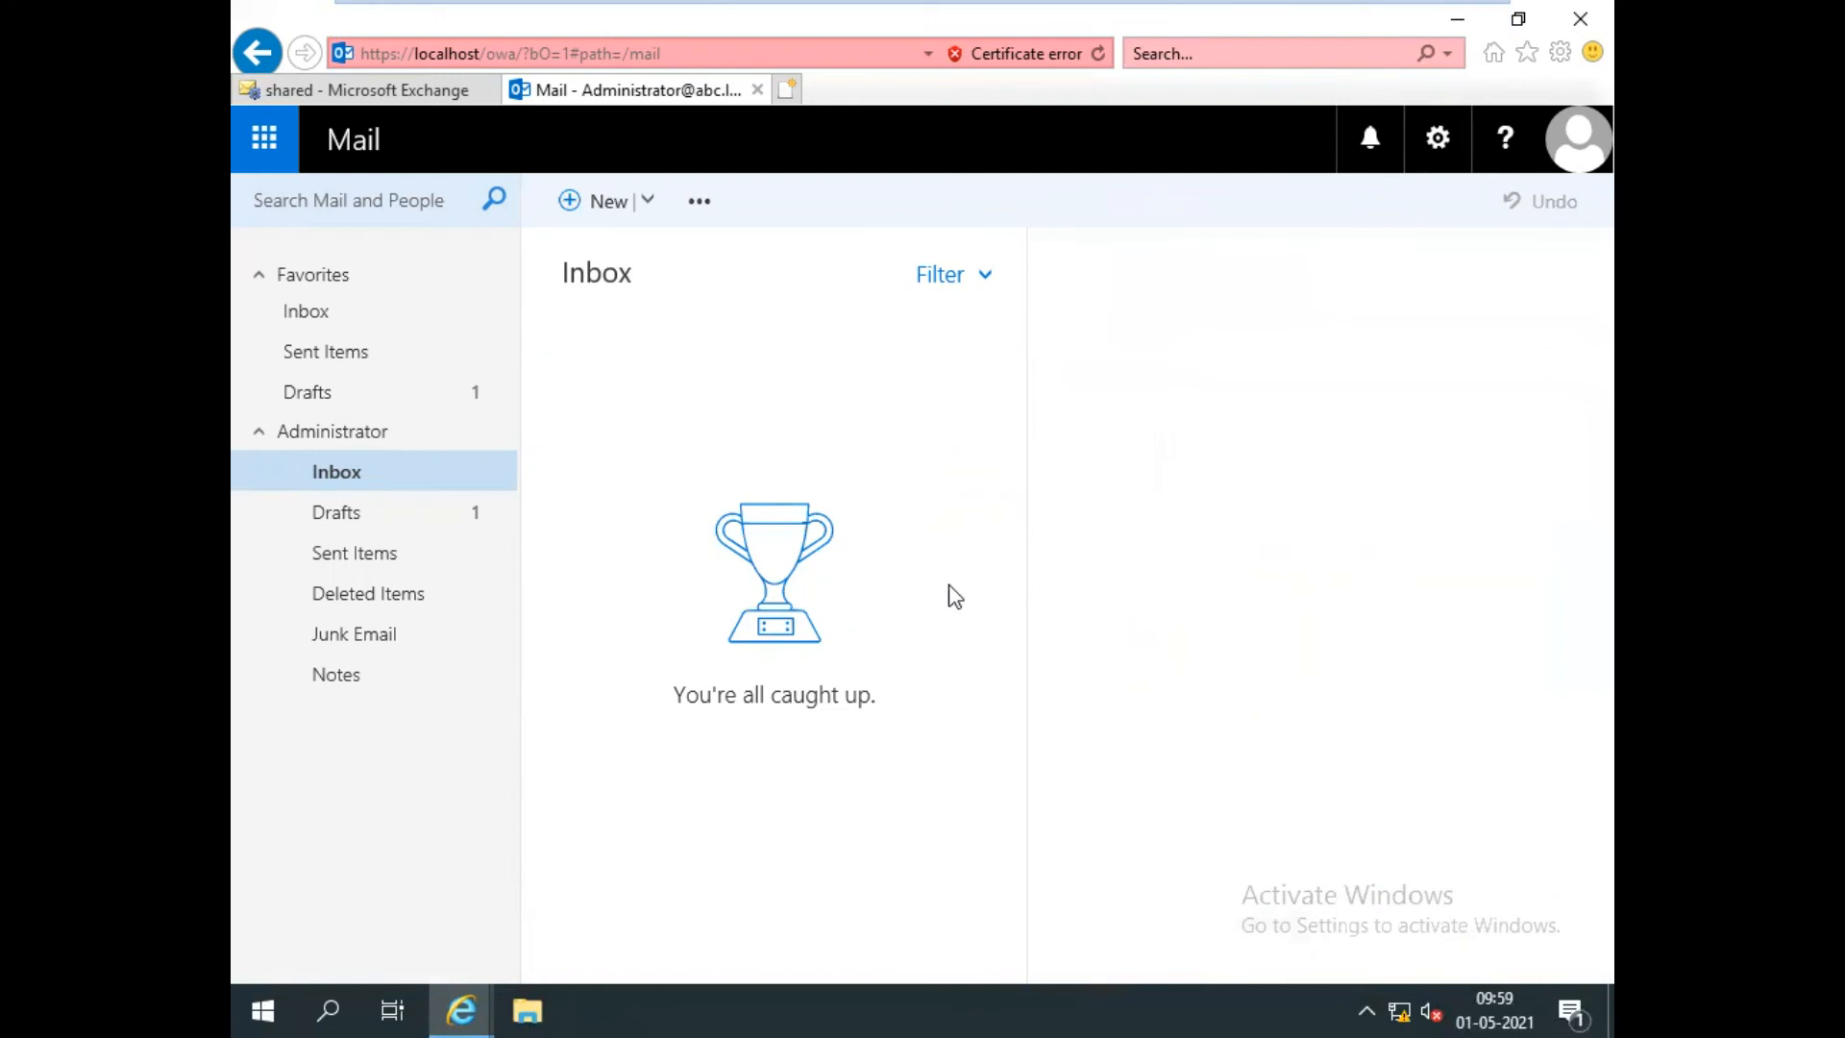
Confirm the test mail appears in Sent Items, then sign out of Administrator.
left_click(326, 352)
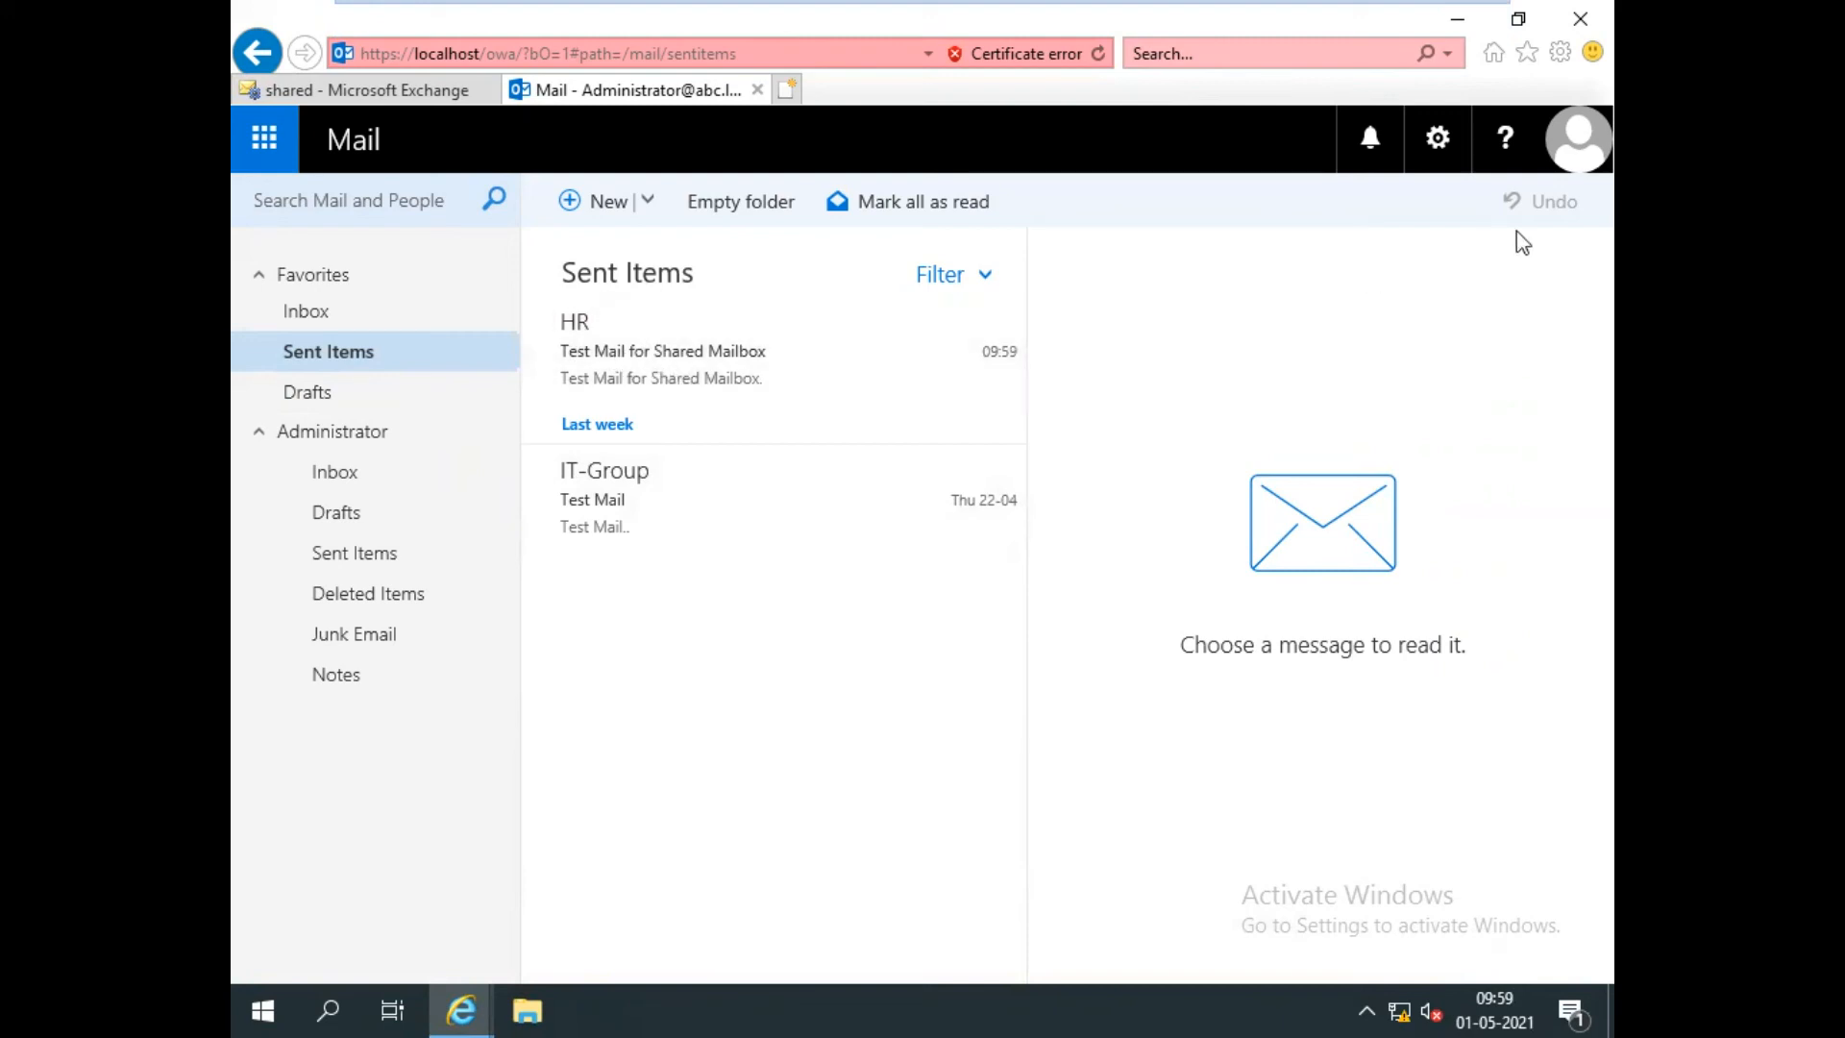
left_click(1579, 139)
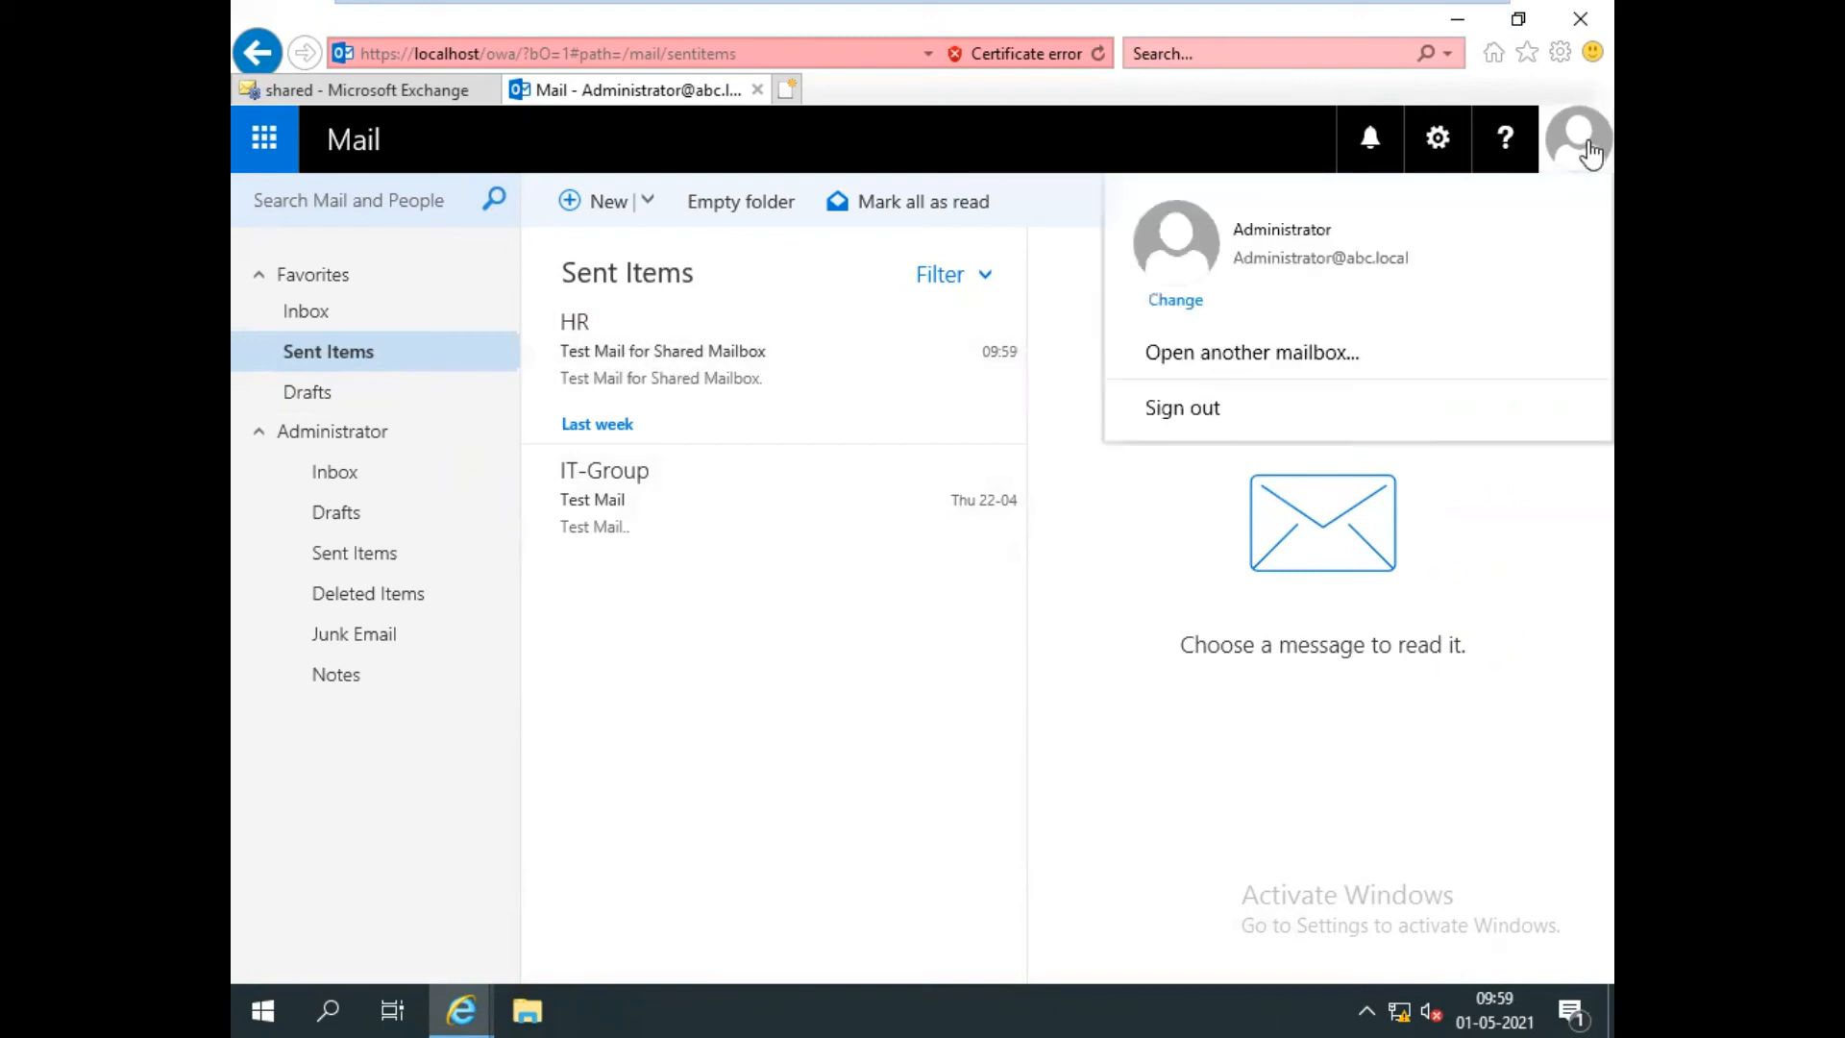
left_click(1190, 418)
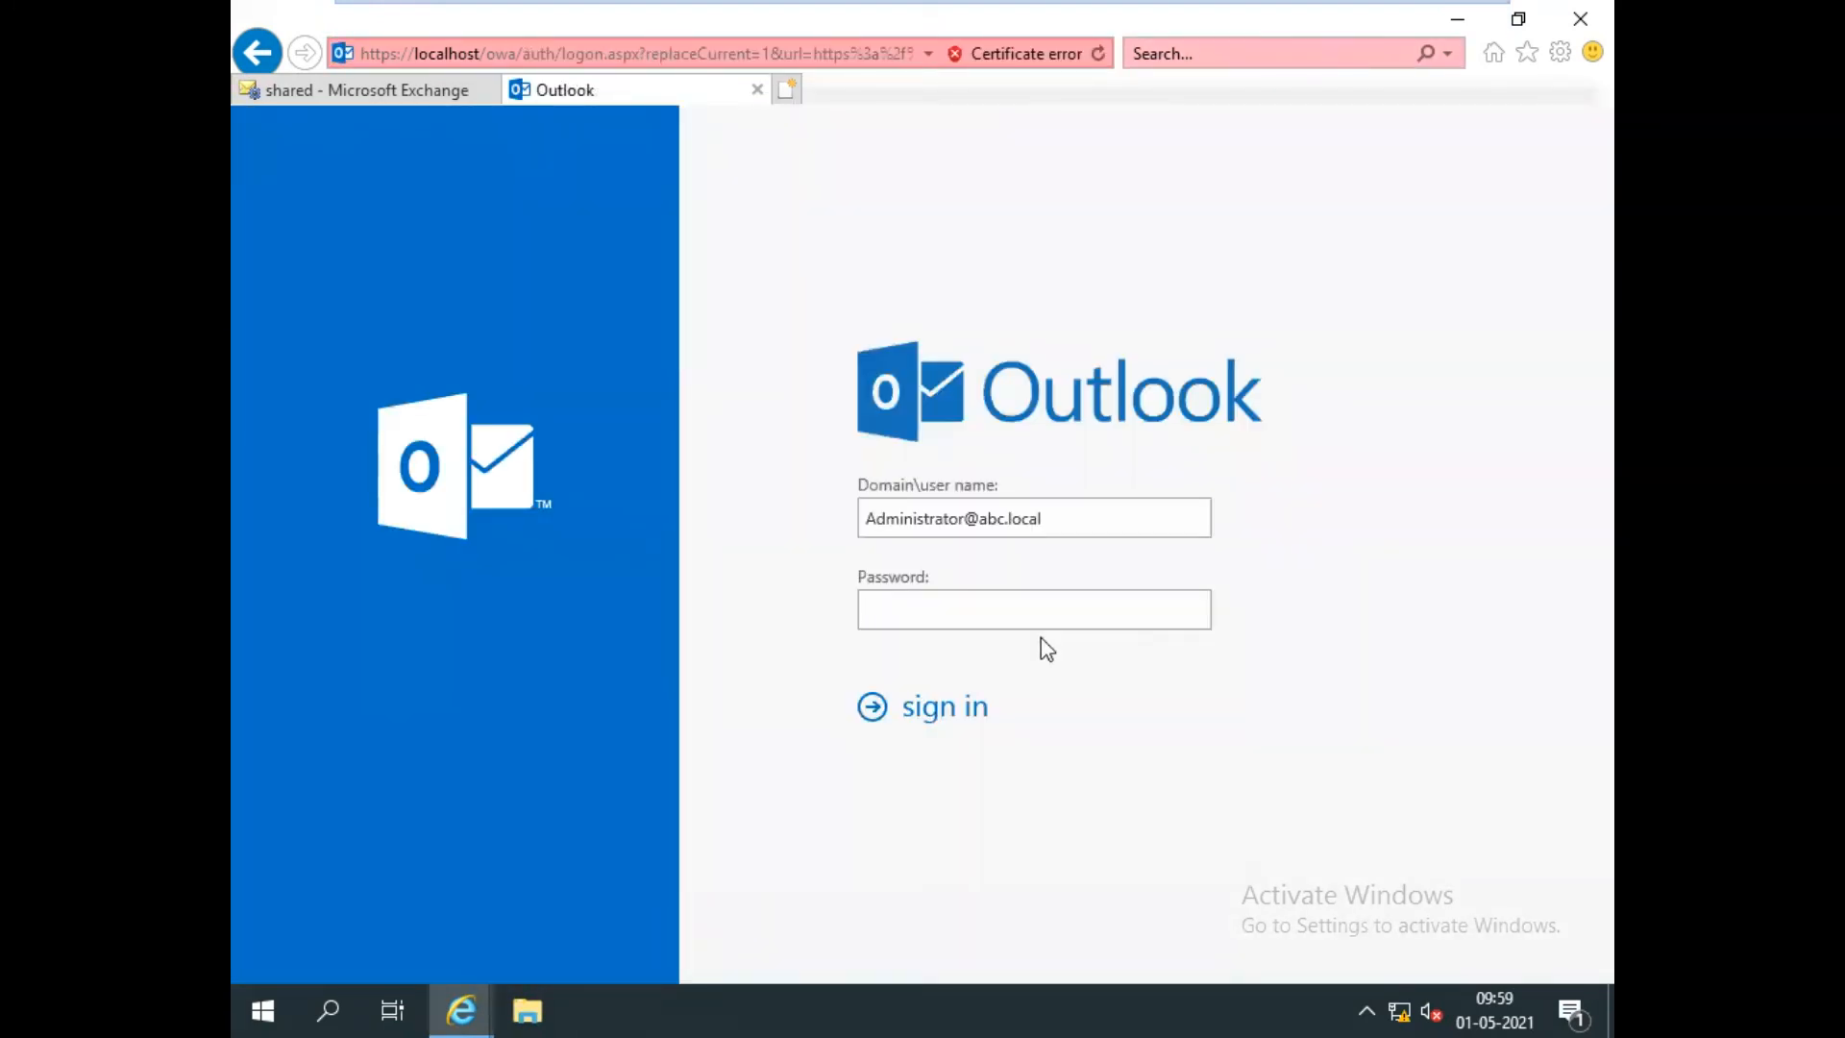
Sign in as User2 by replacing Administrator in the user name and entering the password.
left_click_drag(966, 520, 739, 574)
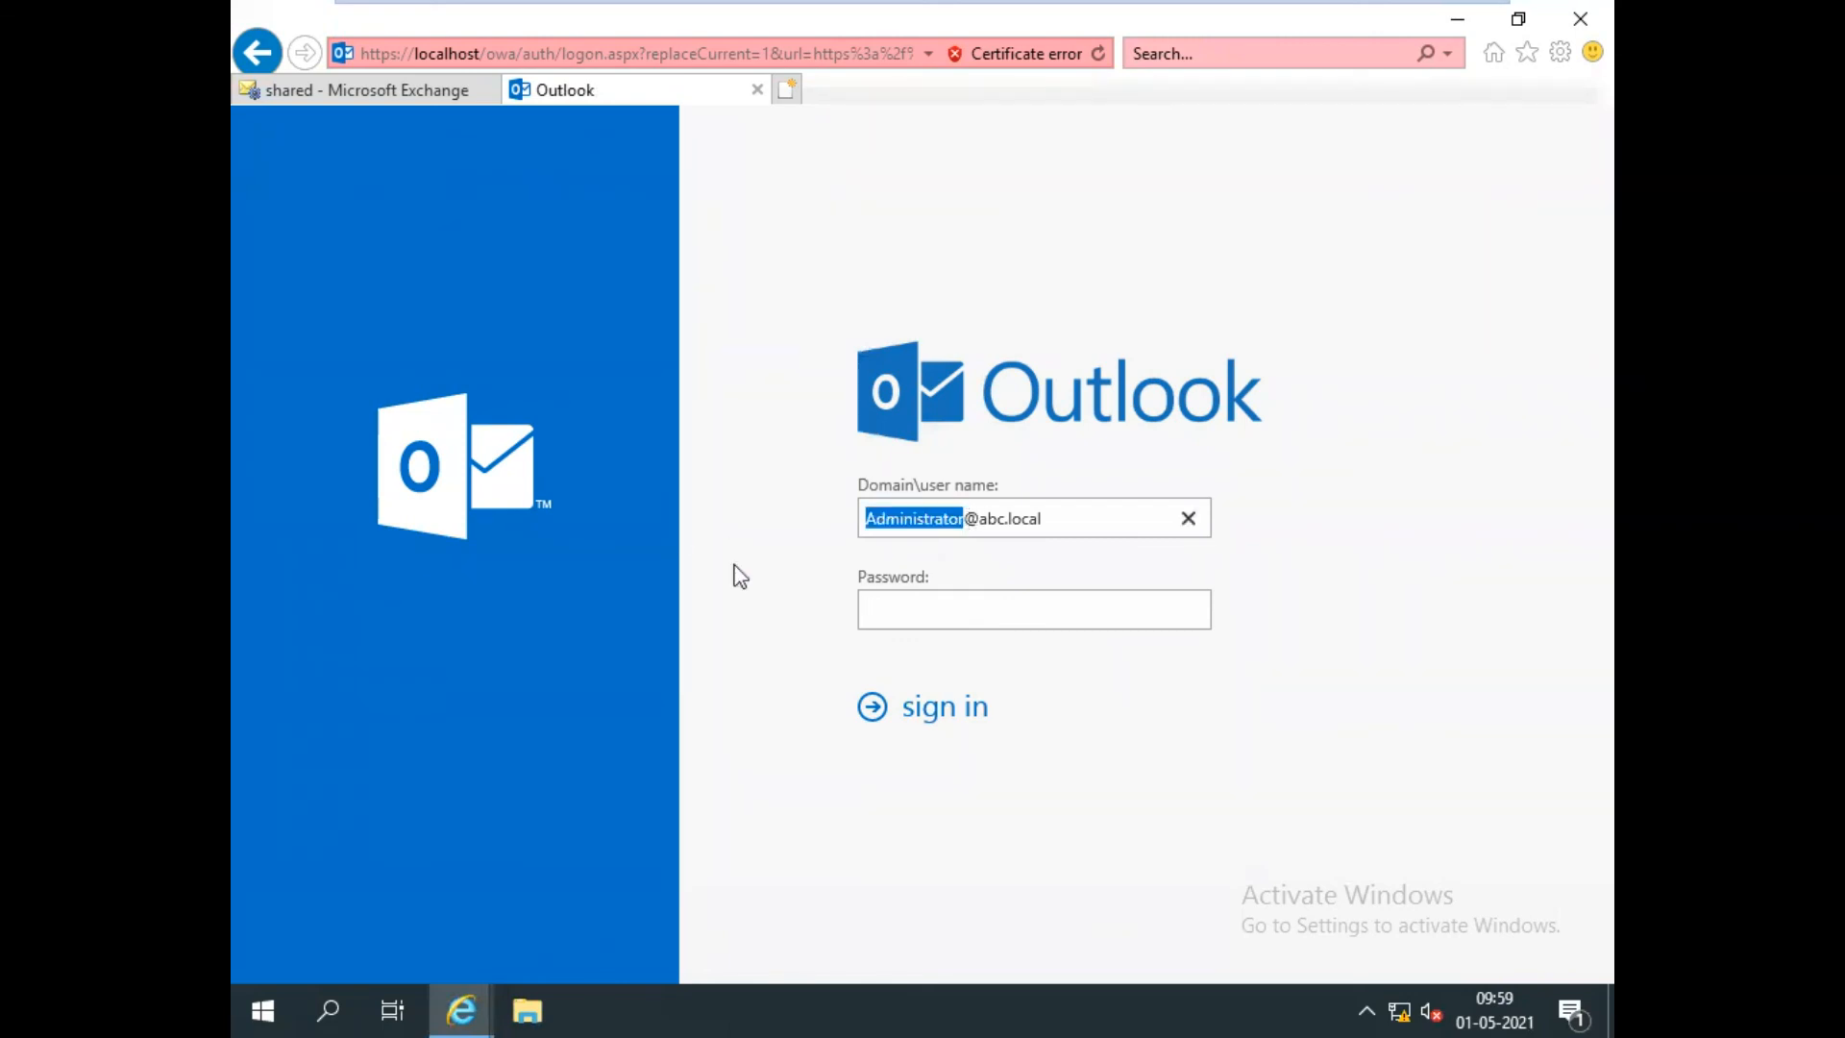
key("BackSpace")
type("User2")
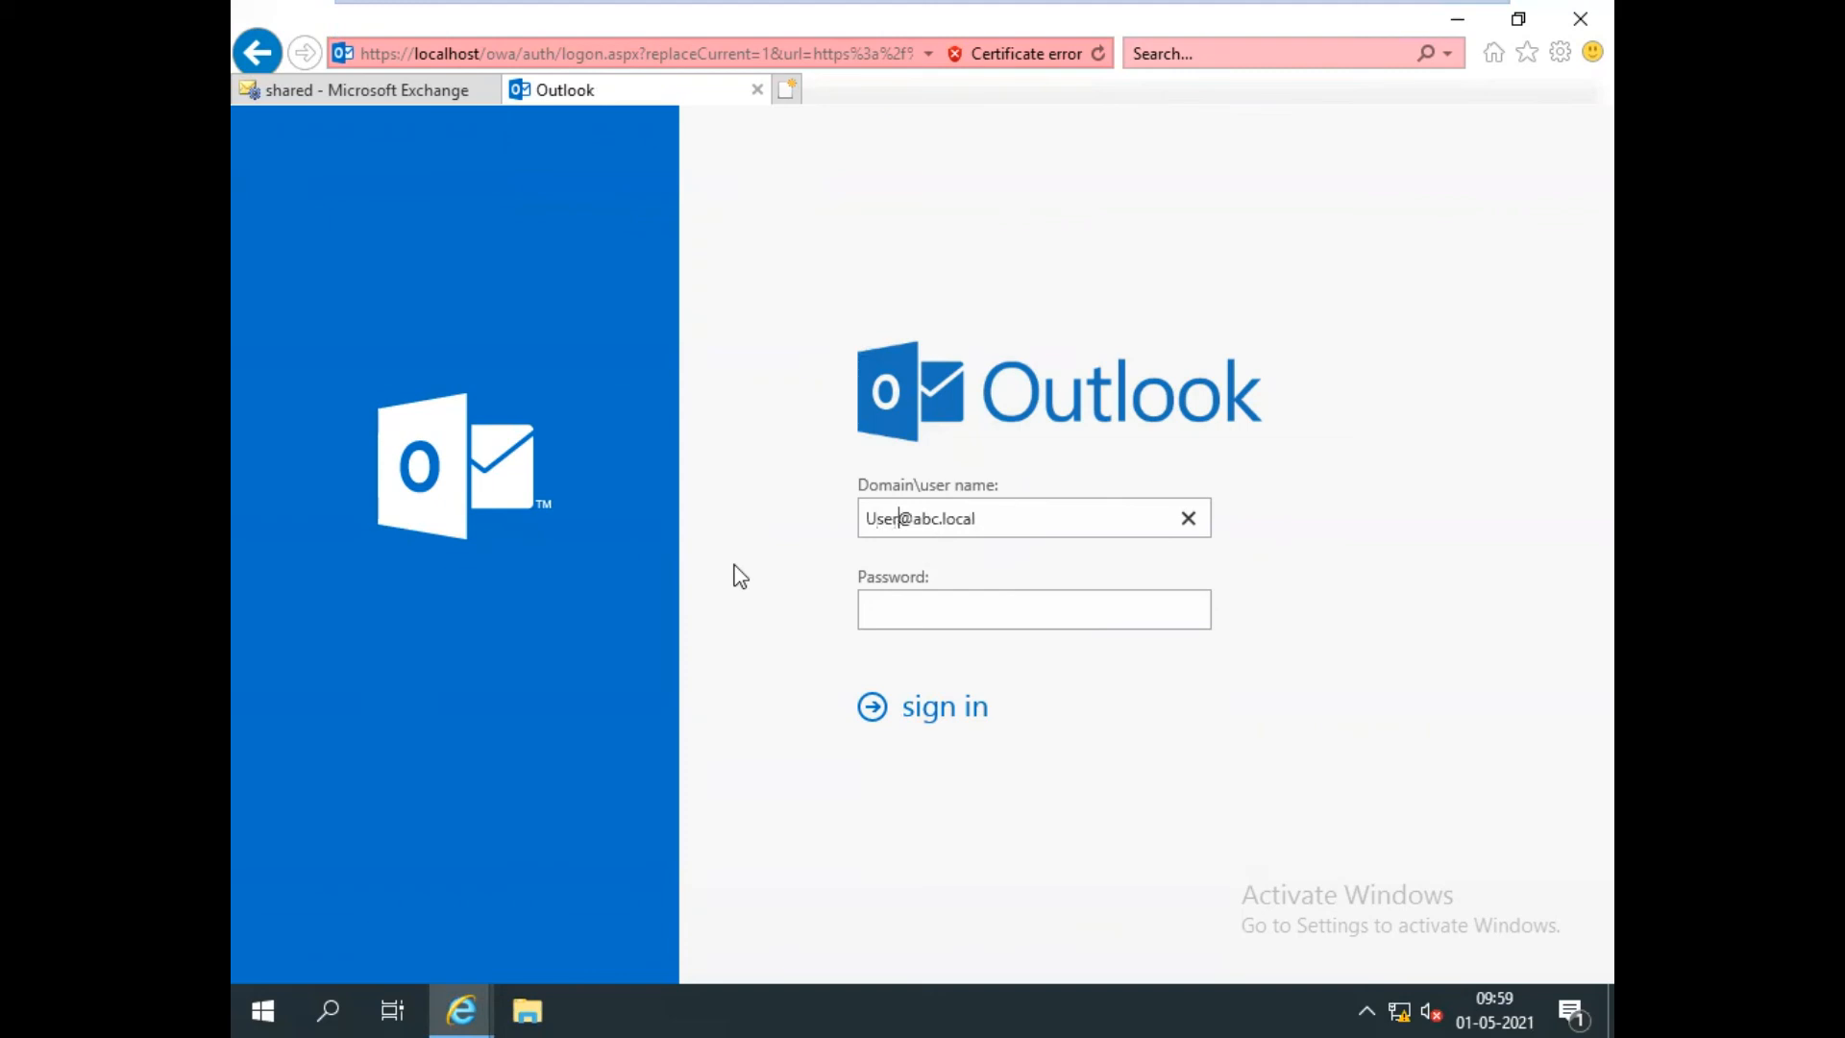
key("Tab")
type("P@ssw0rd")
key("Return")
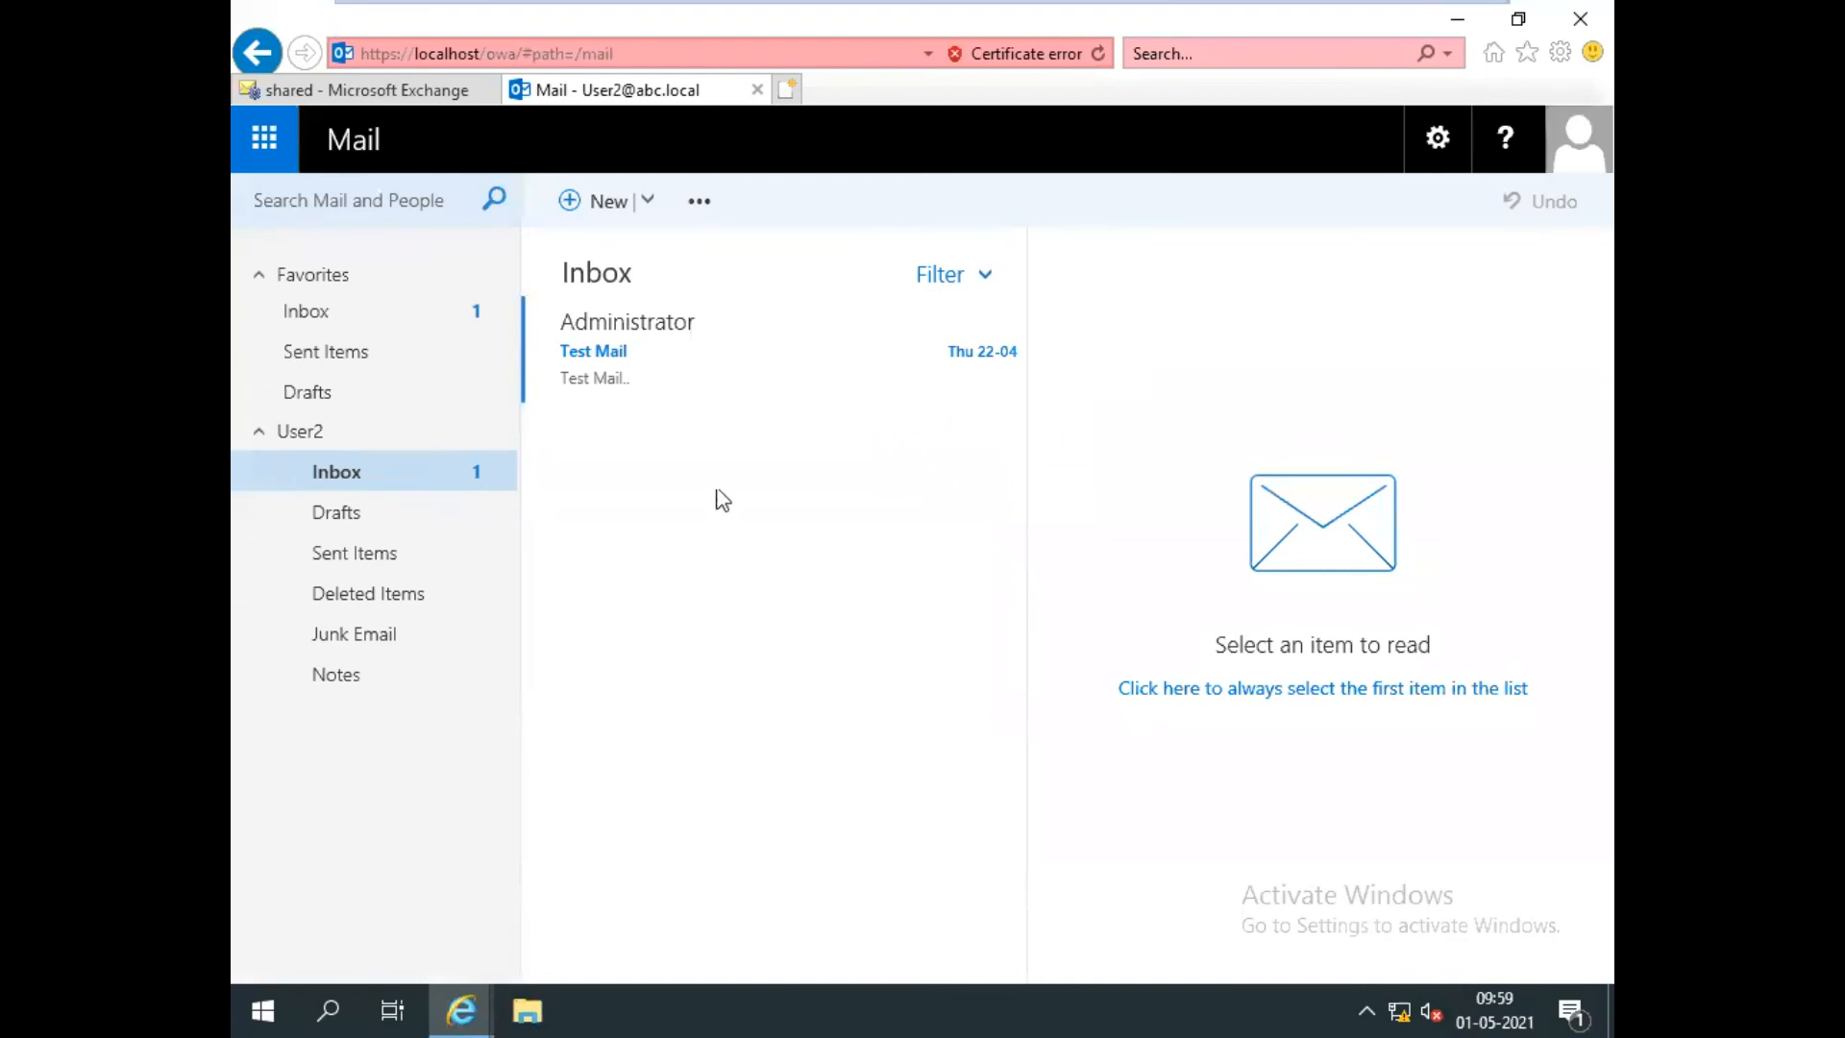
left_click(317, 312)
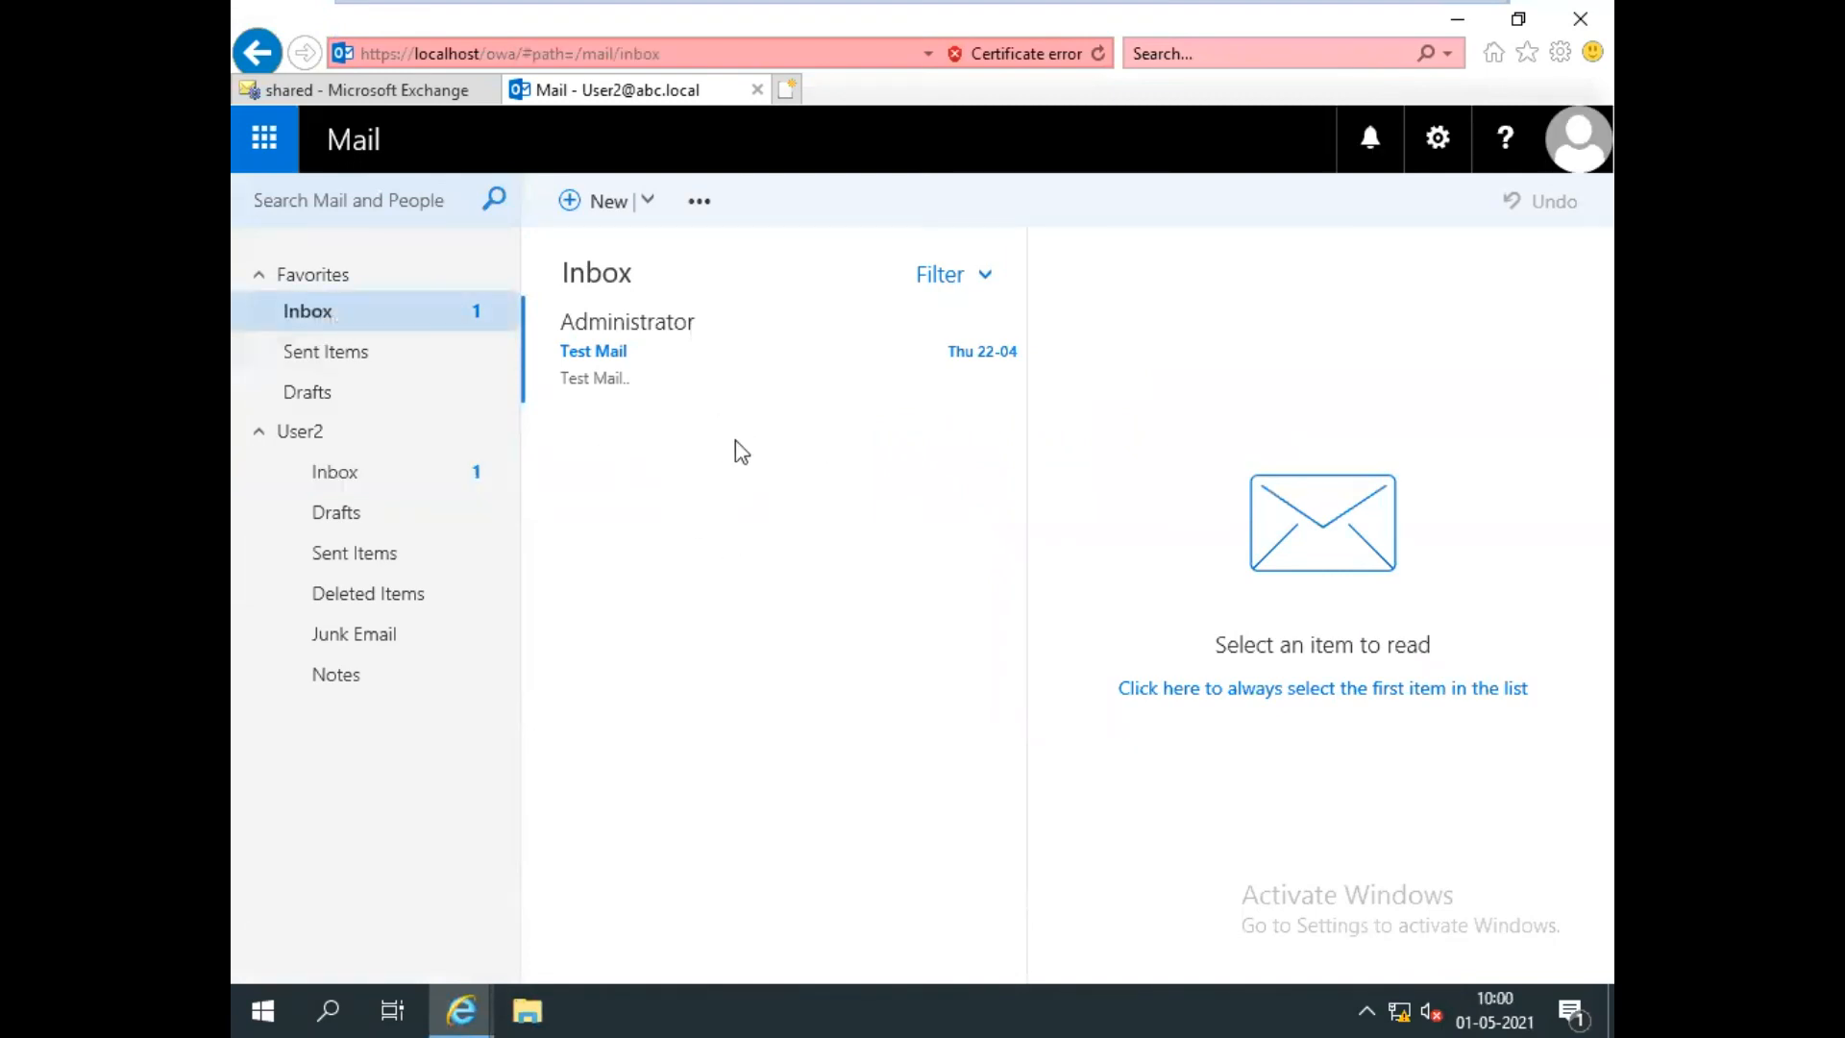
left_click(1578, 142)
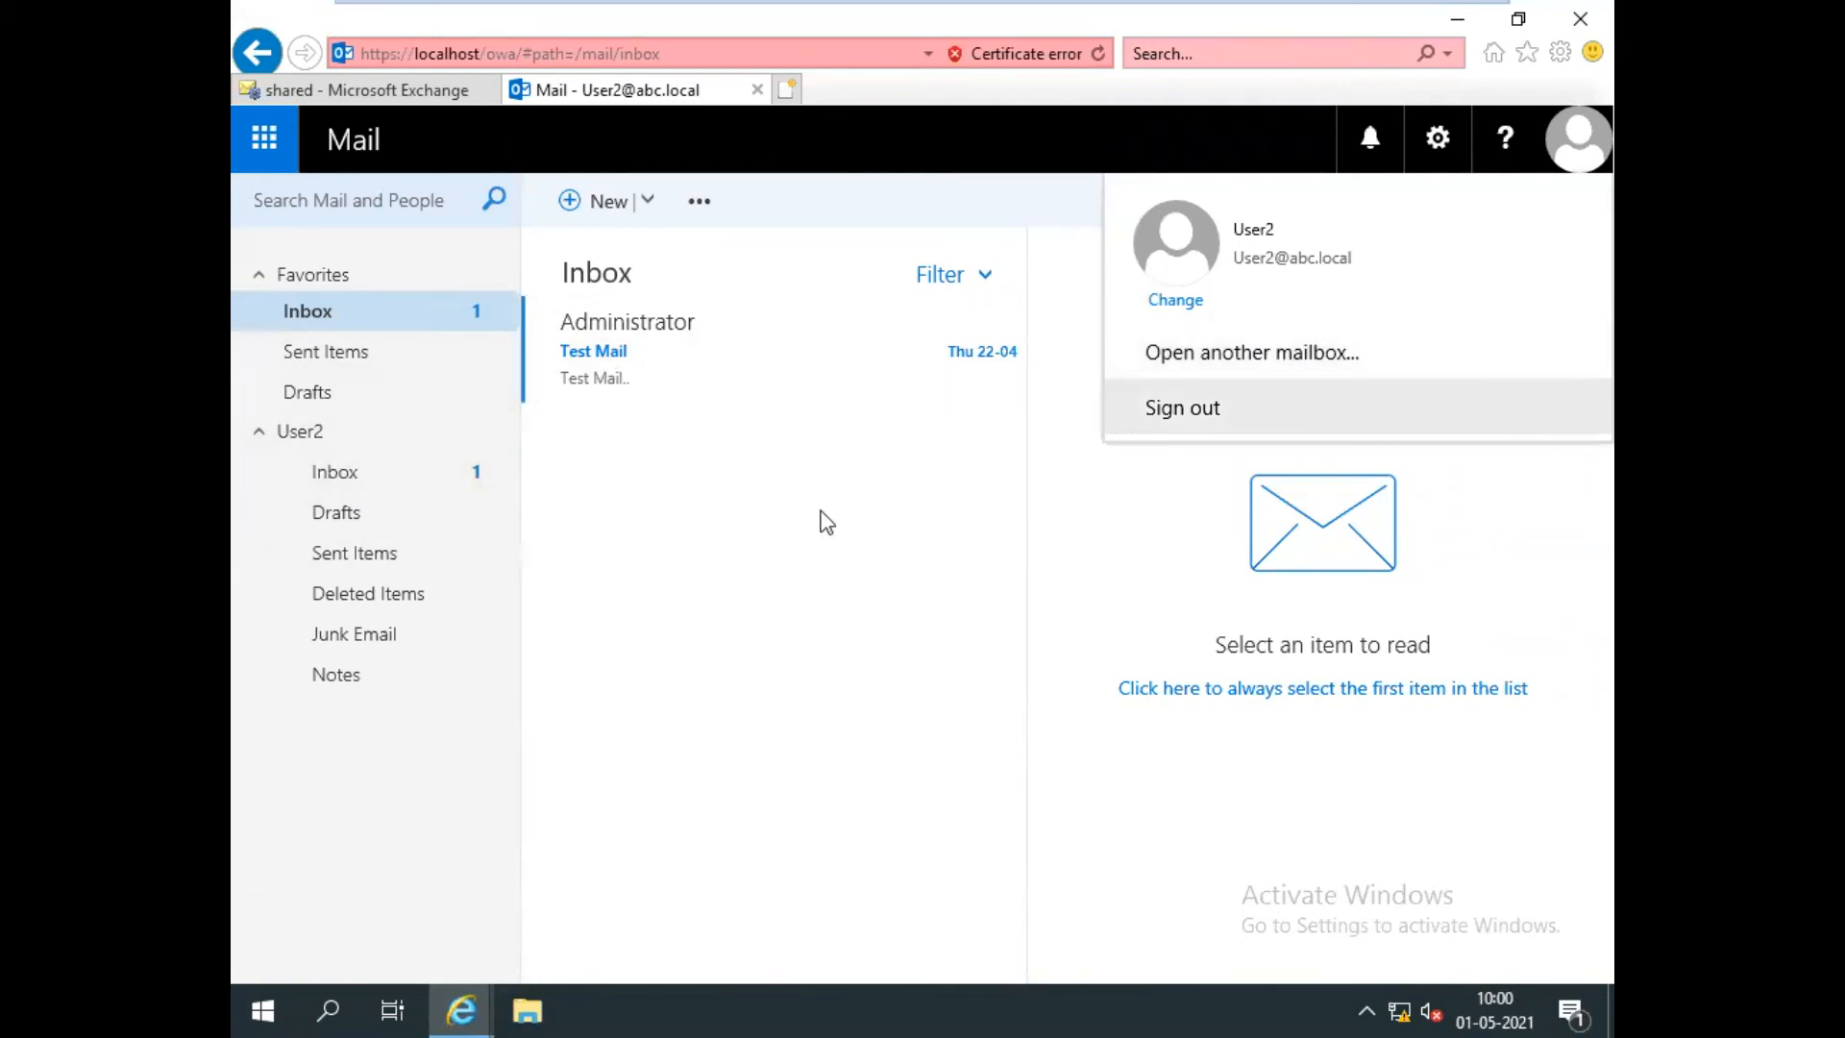
left_click(1257, 358)
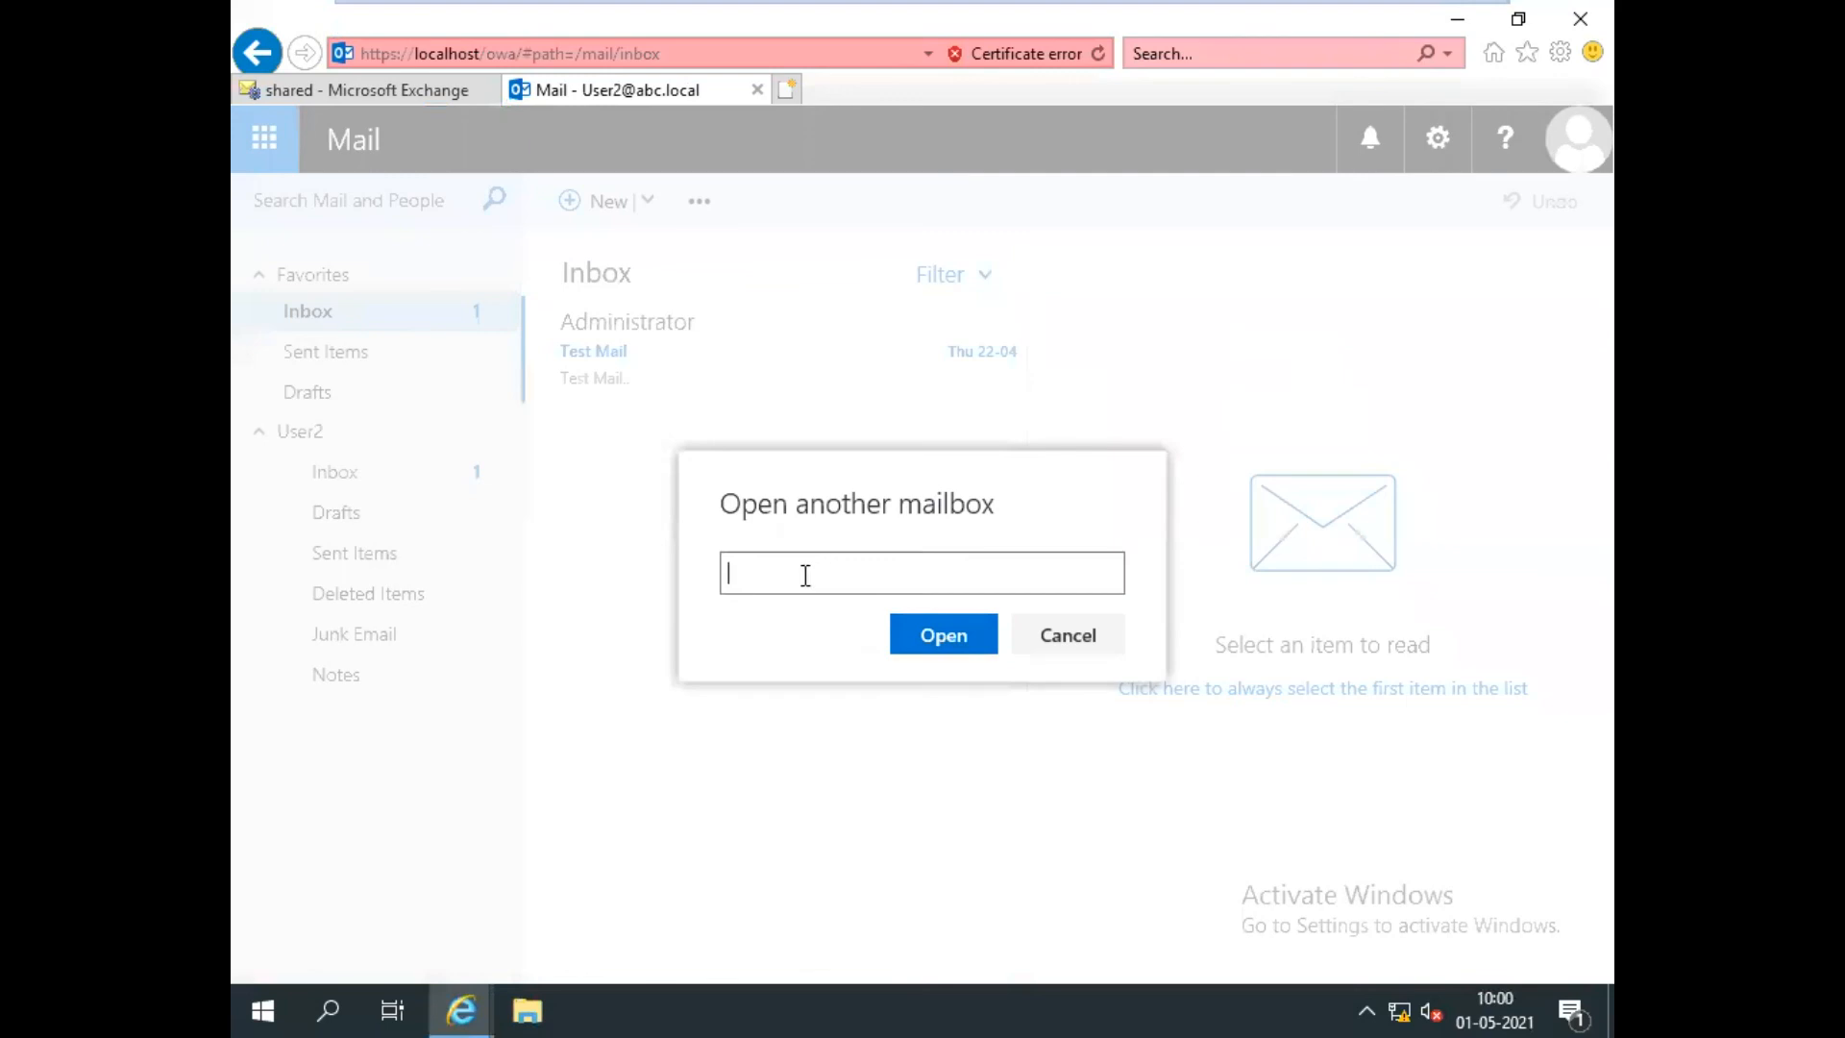
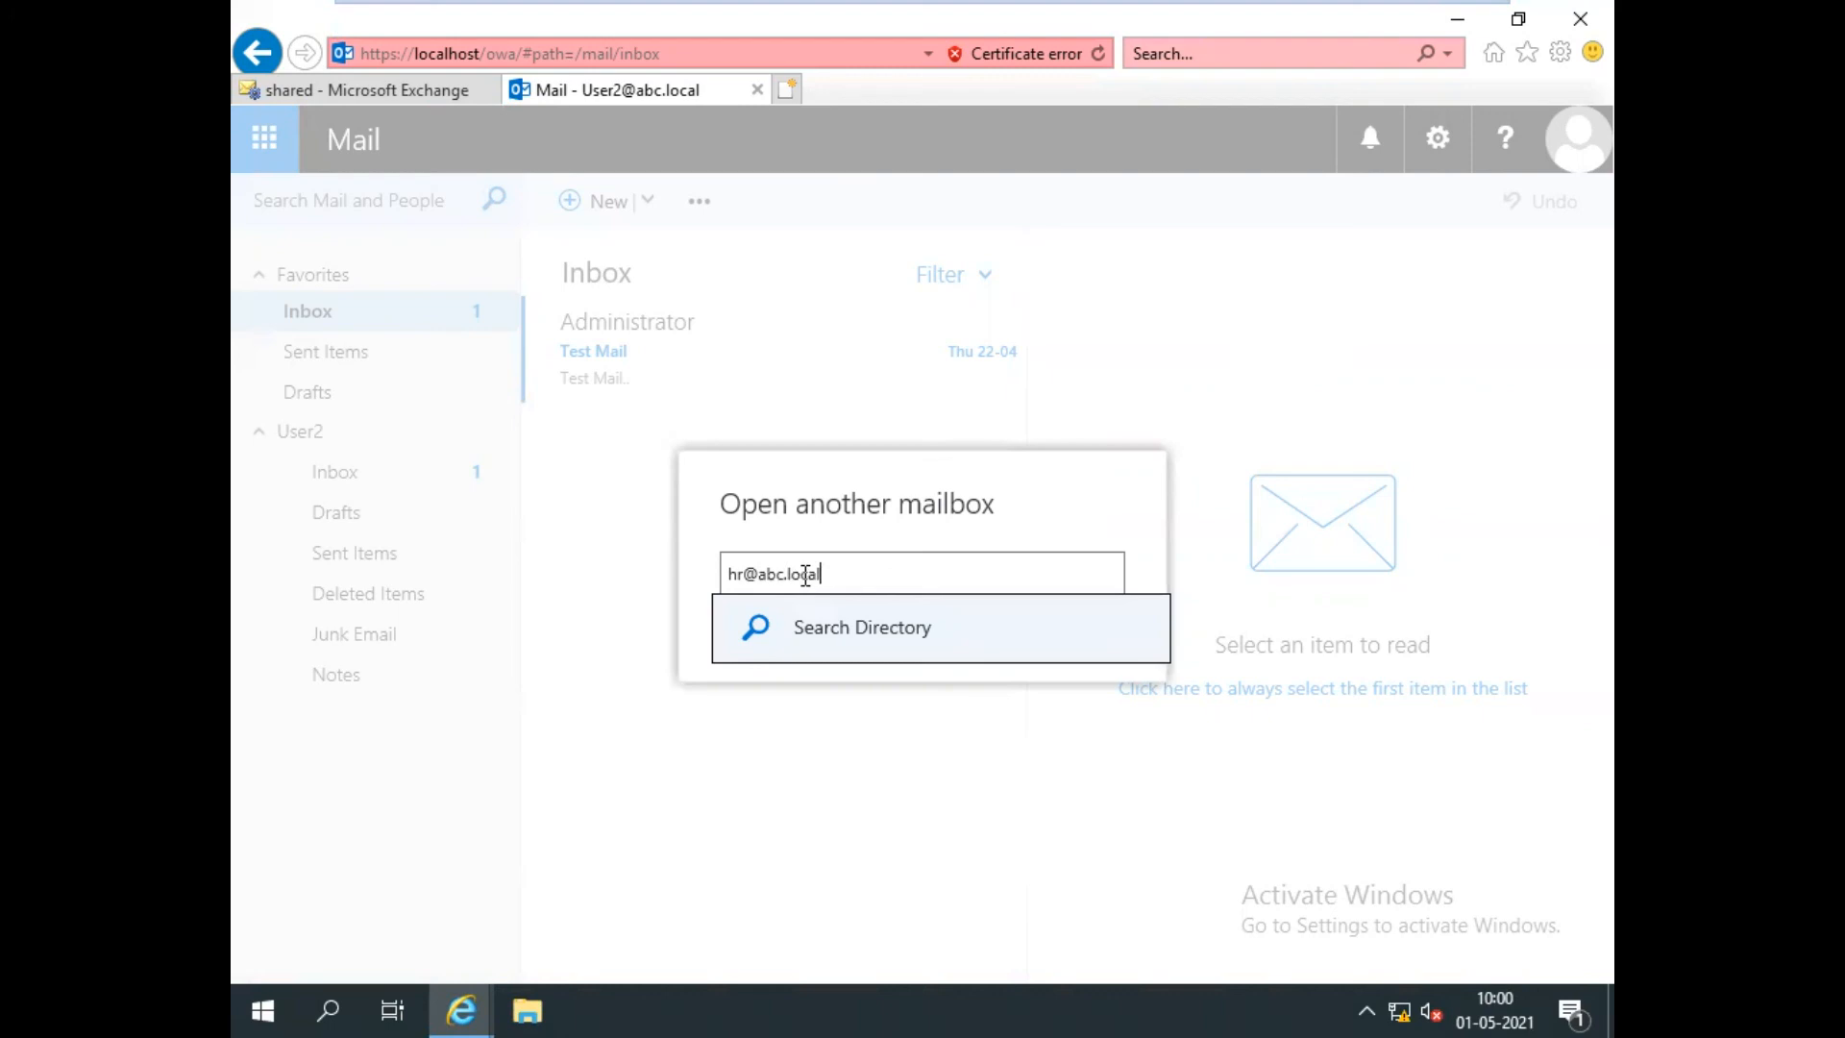
left_click(832, 626)
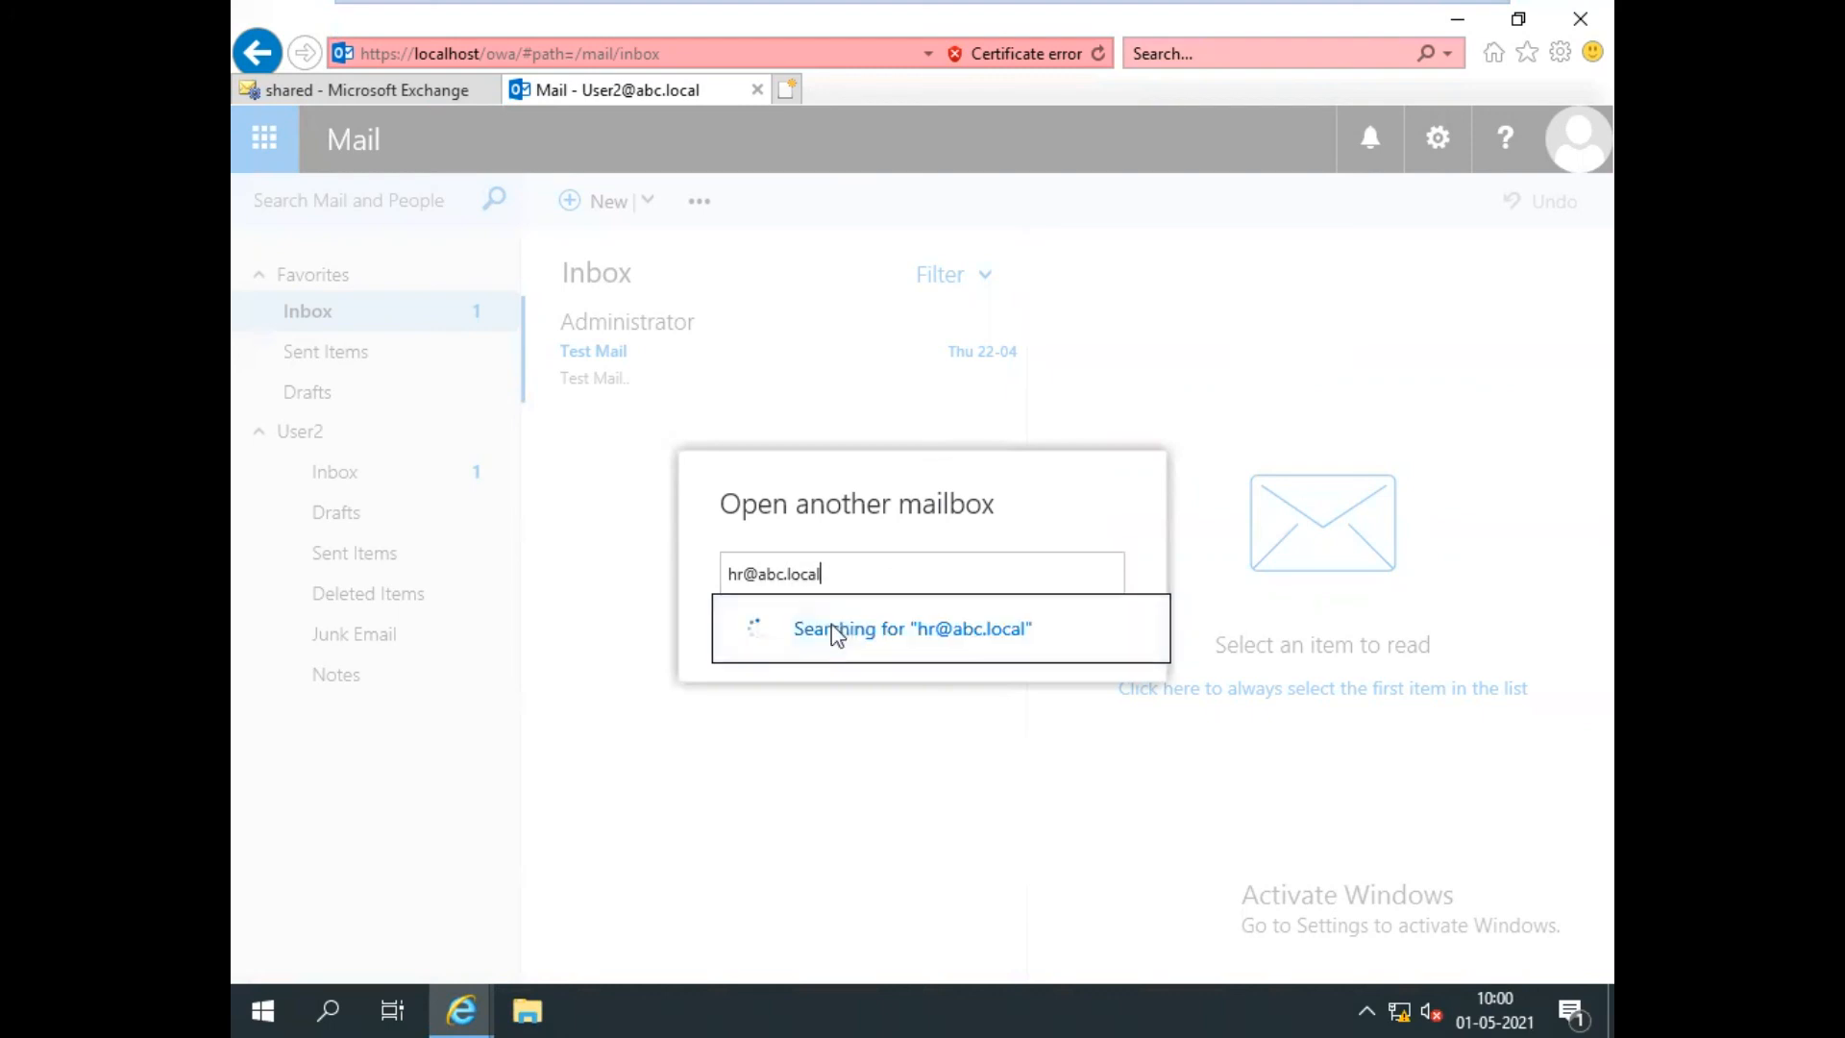
left_click(922, 714)
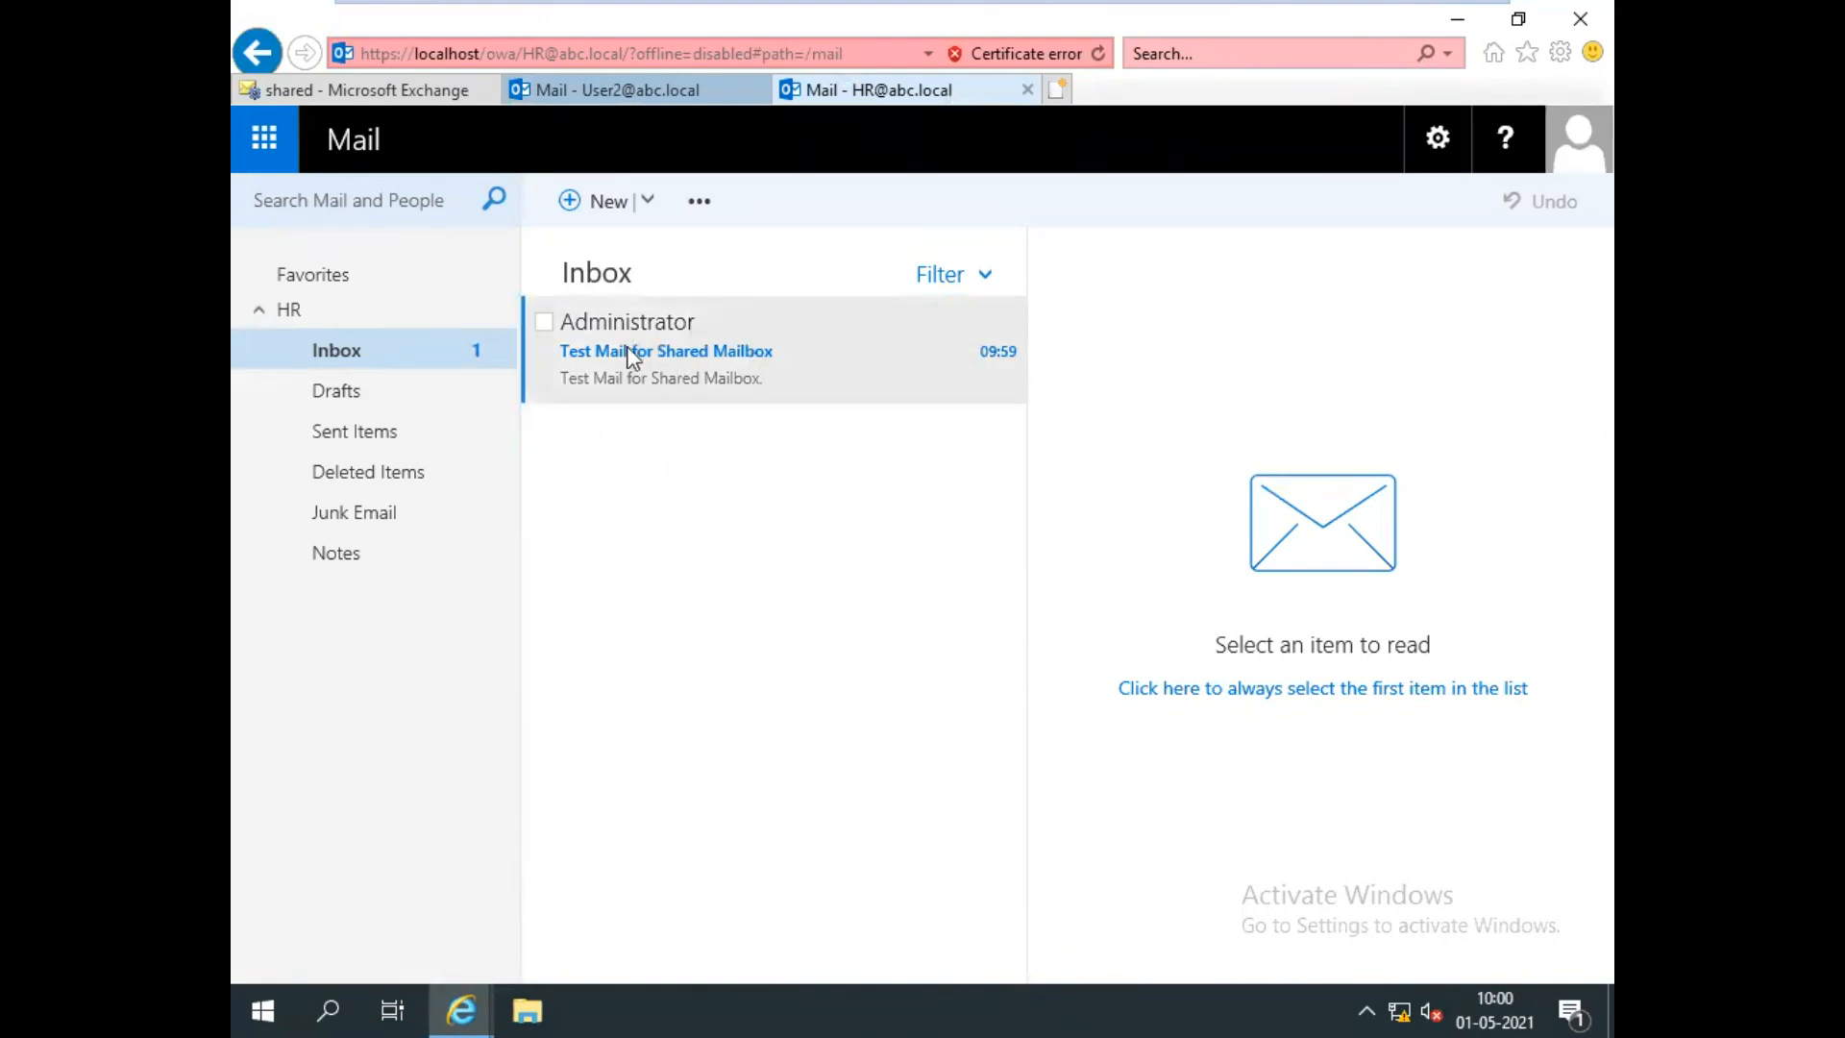
left_click(722, 396)
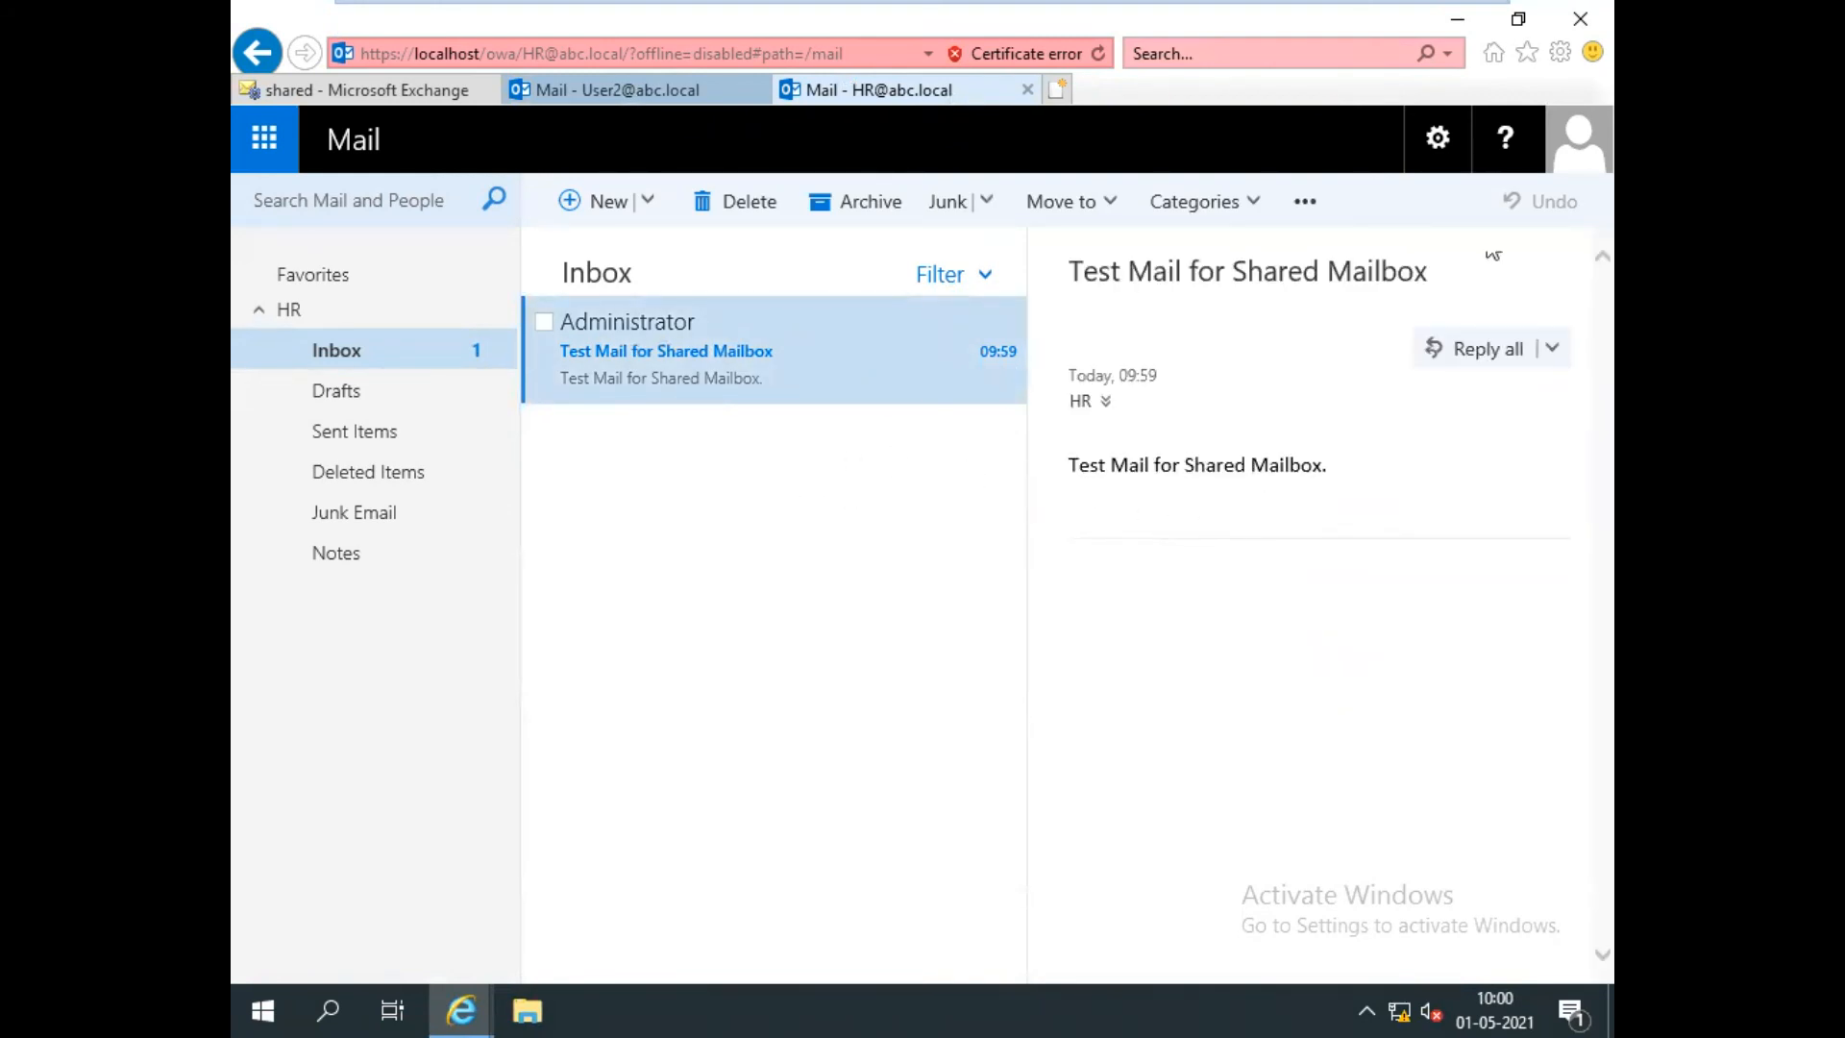
left_click(1576, 144)
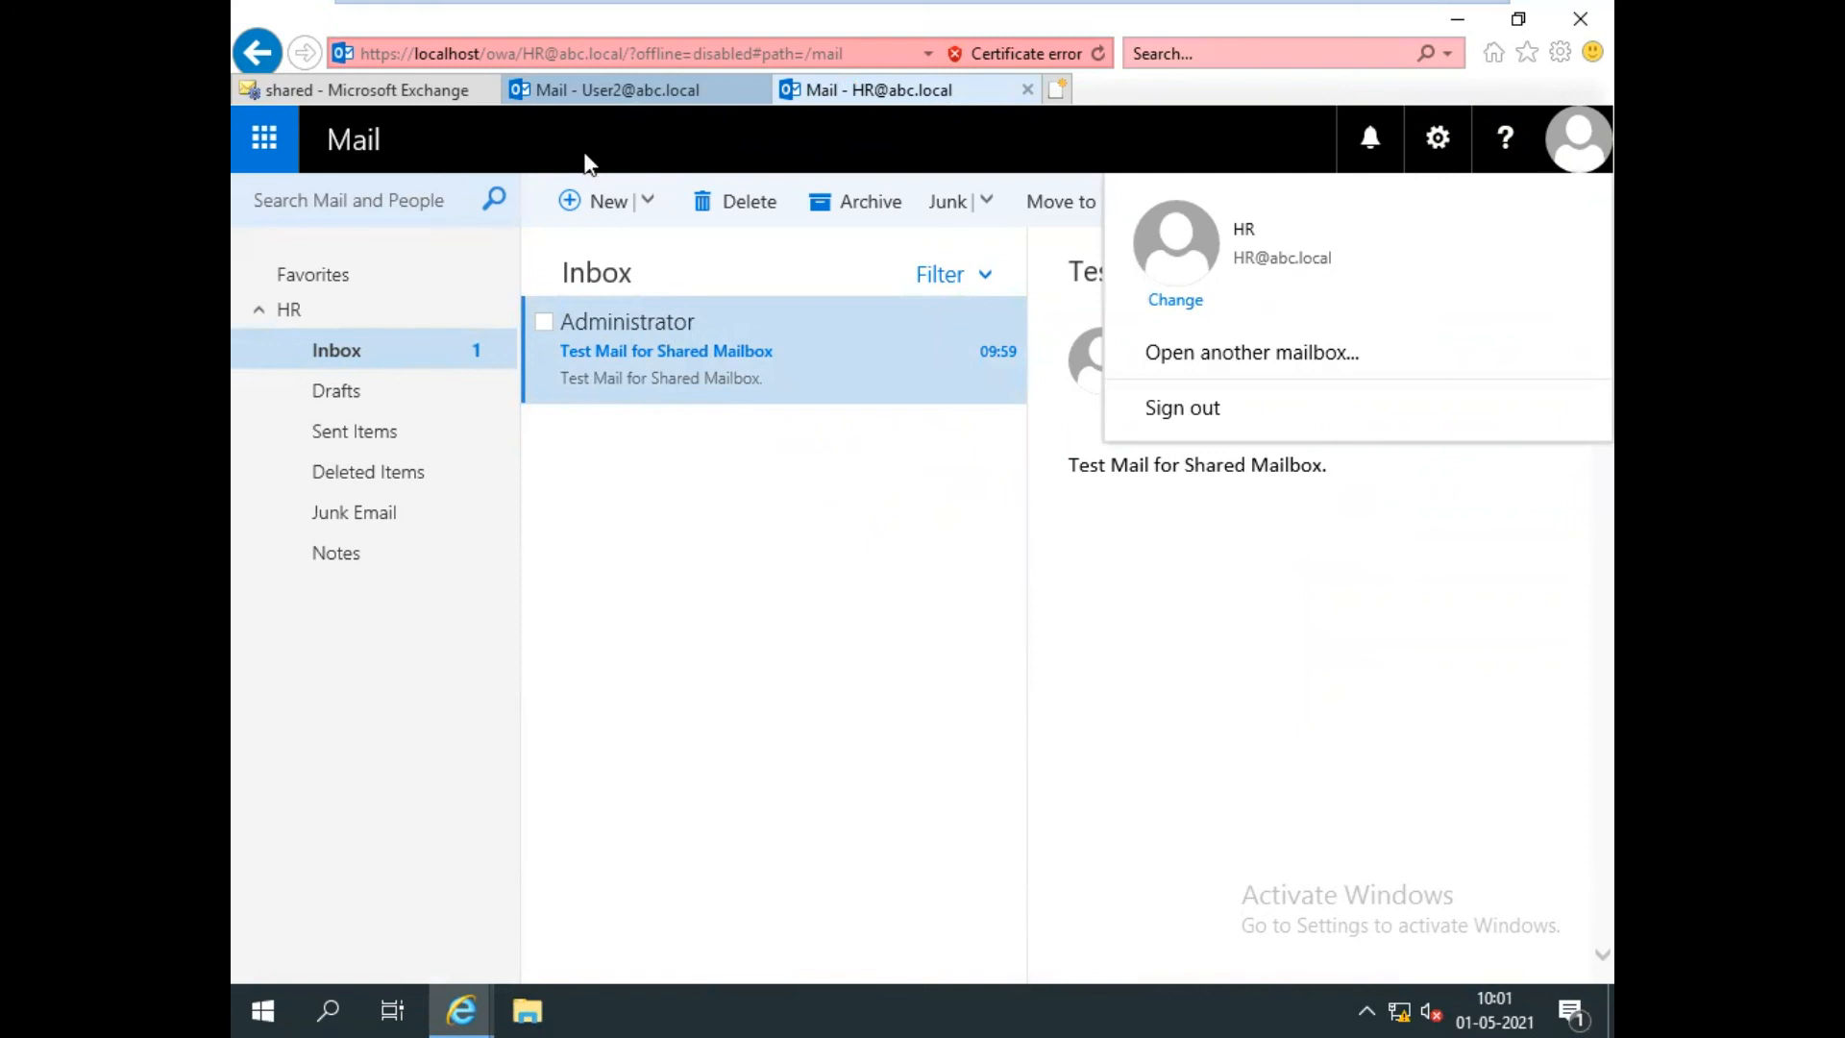
left_click(1117, 559)
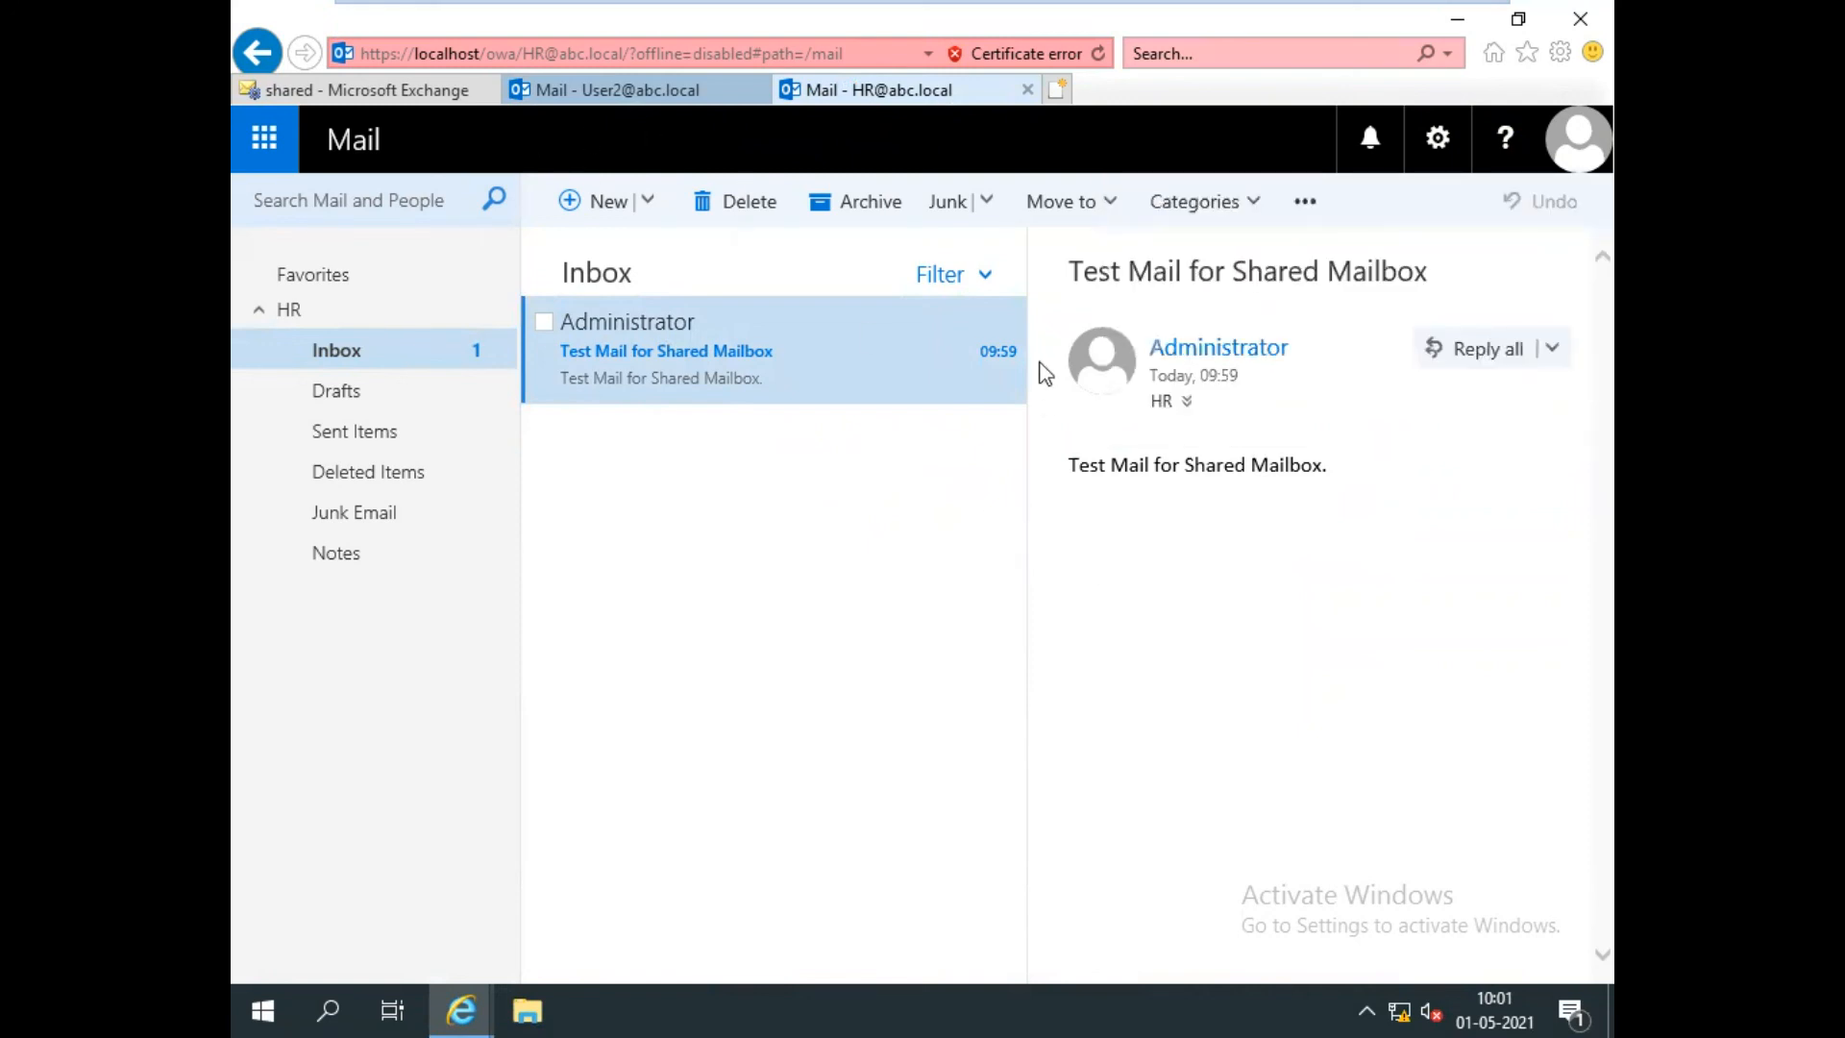
left_click(1028, 91)
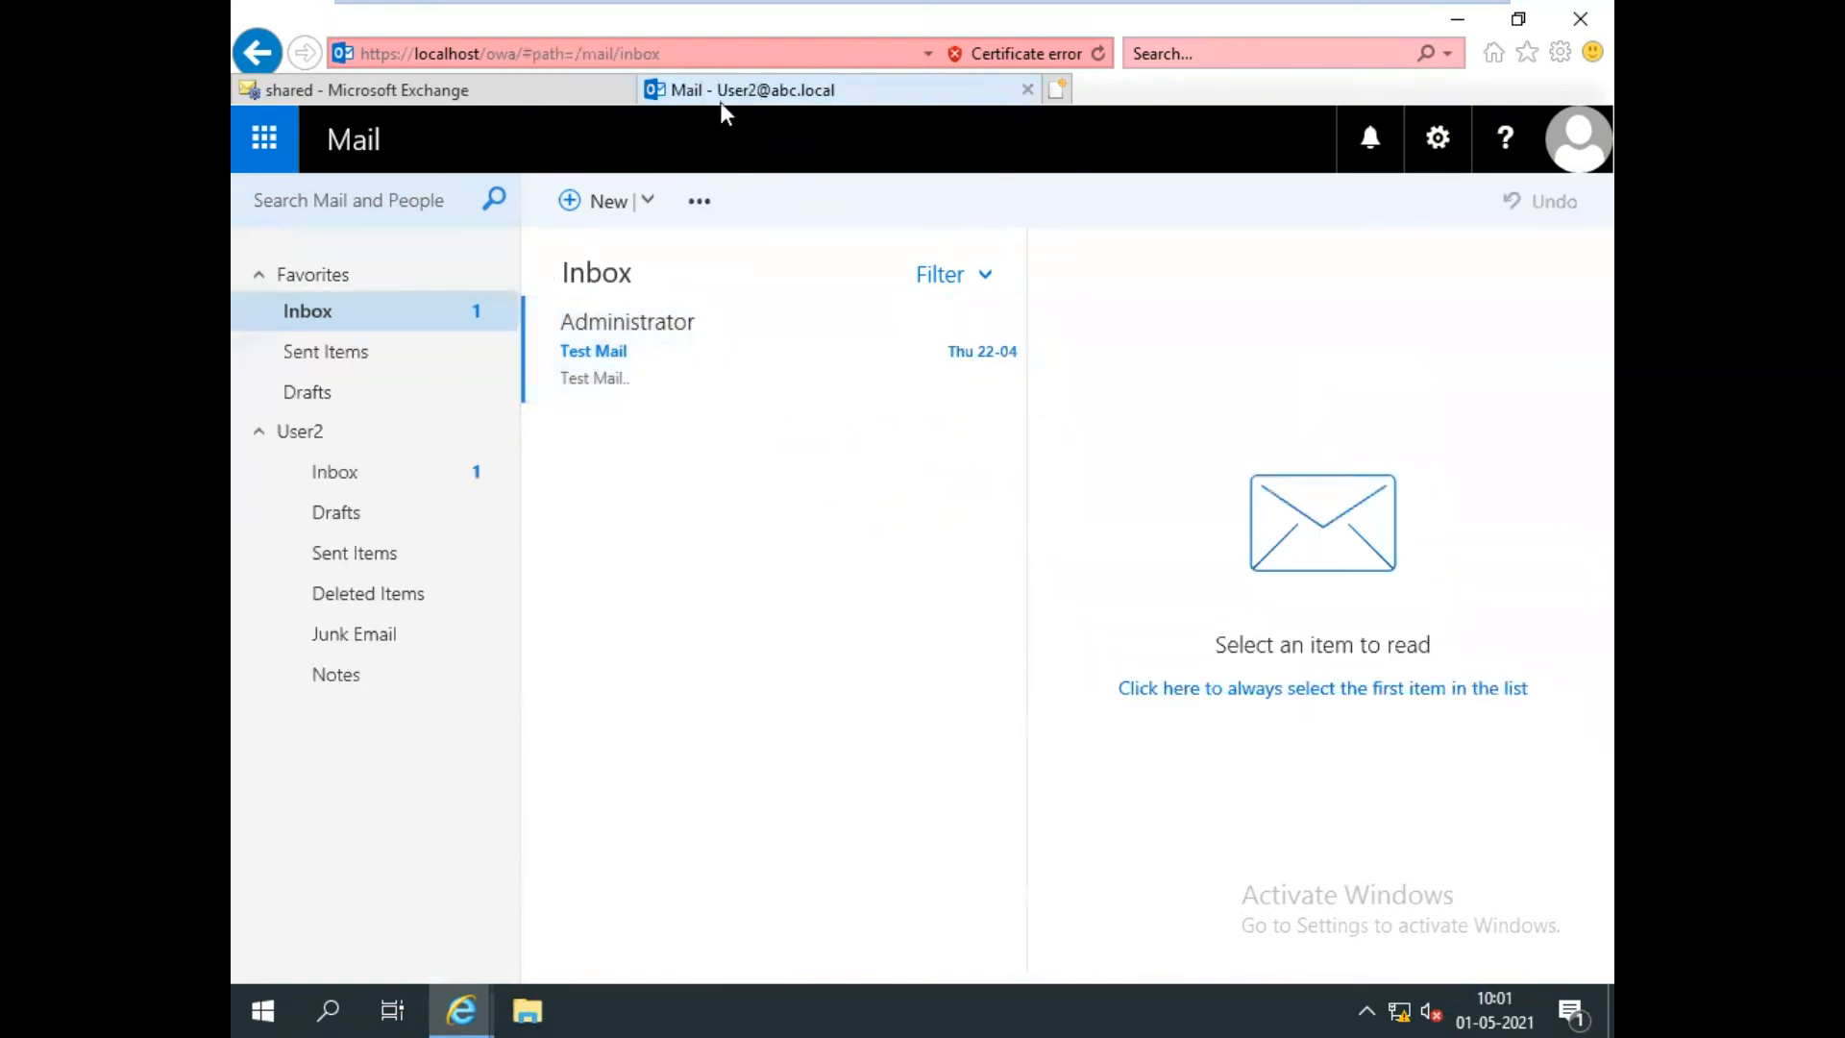
Sign out of User2 and sign in as User3 with that account's credentials.
left_click(1595, 151)
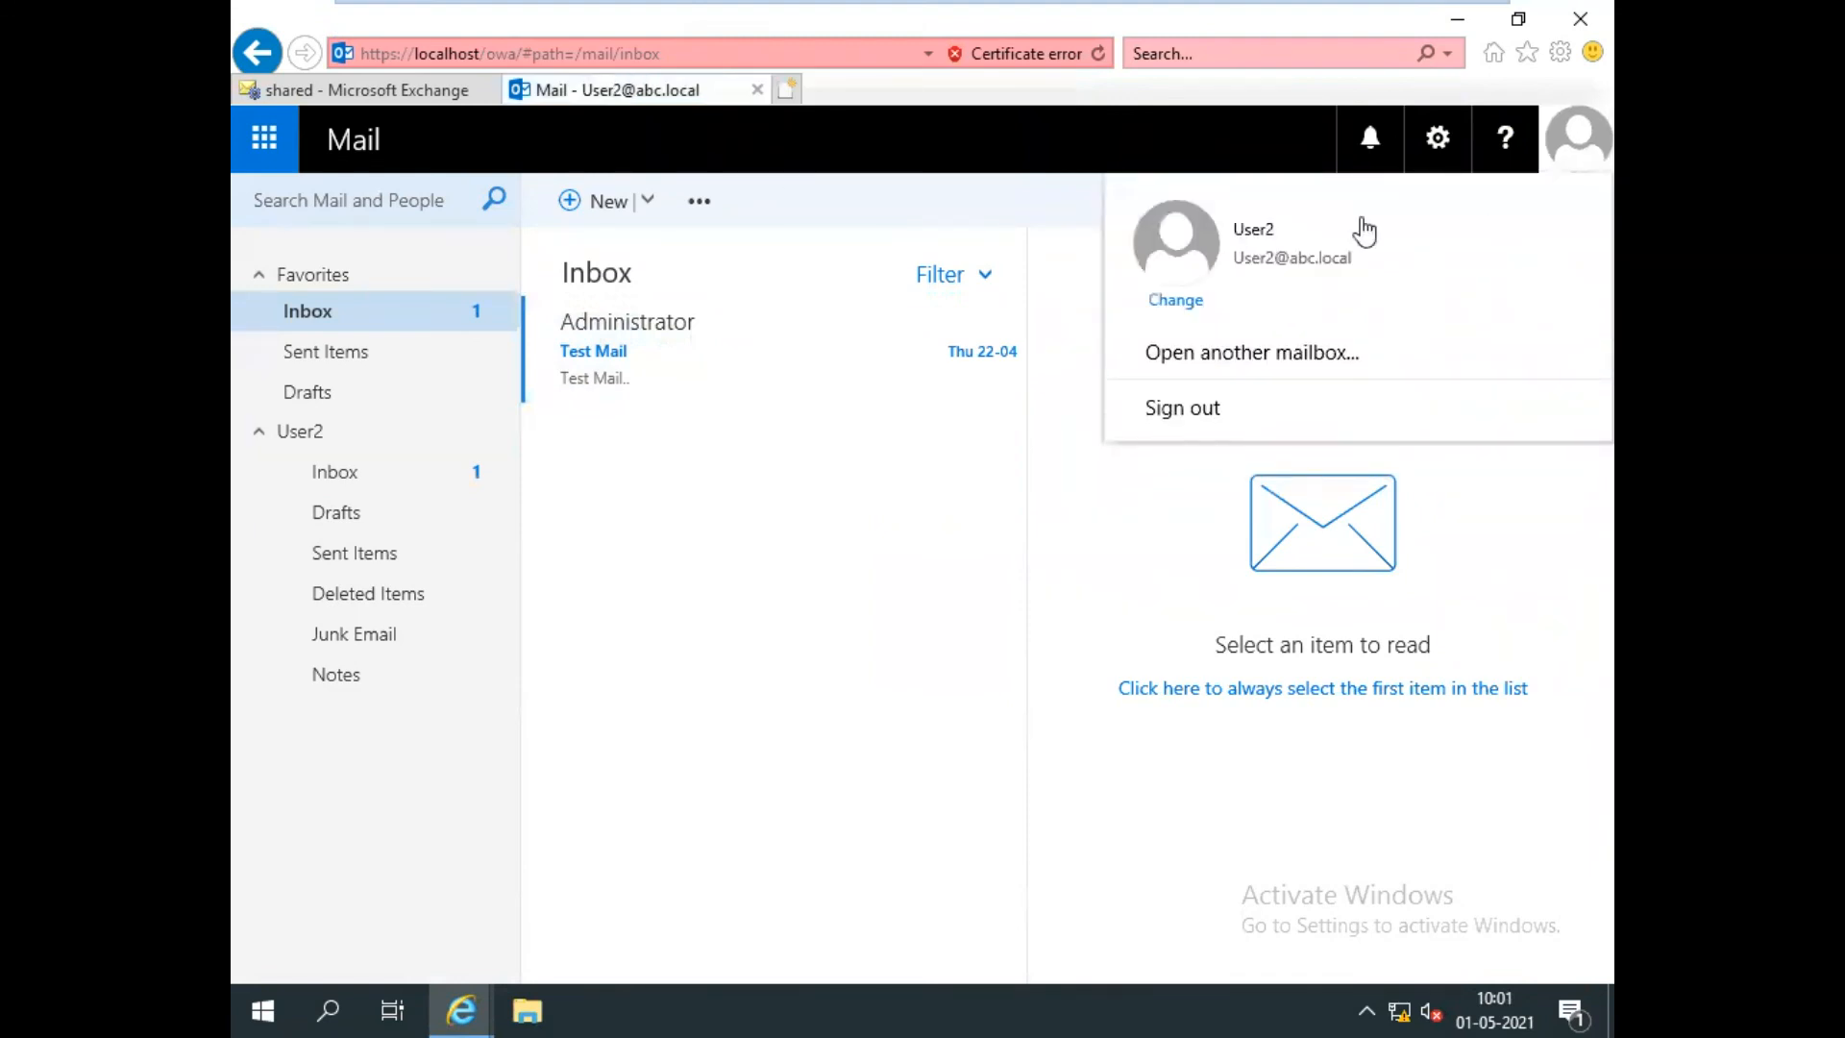
left_click(1173, 411)
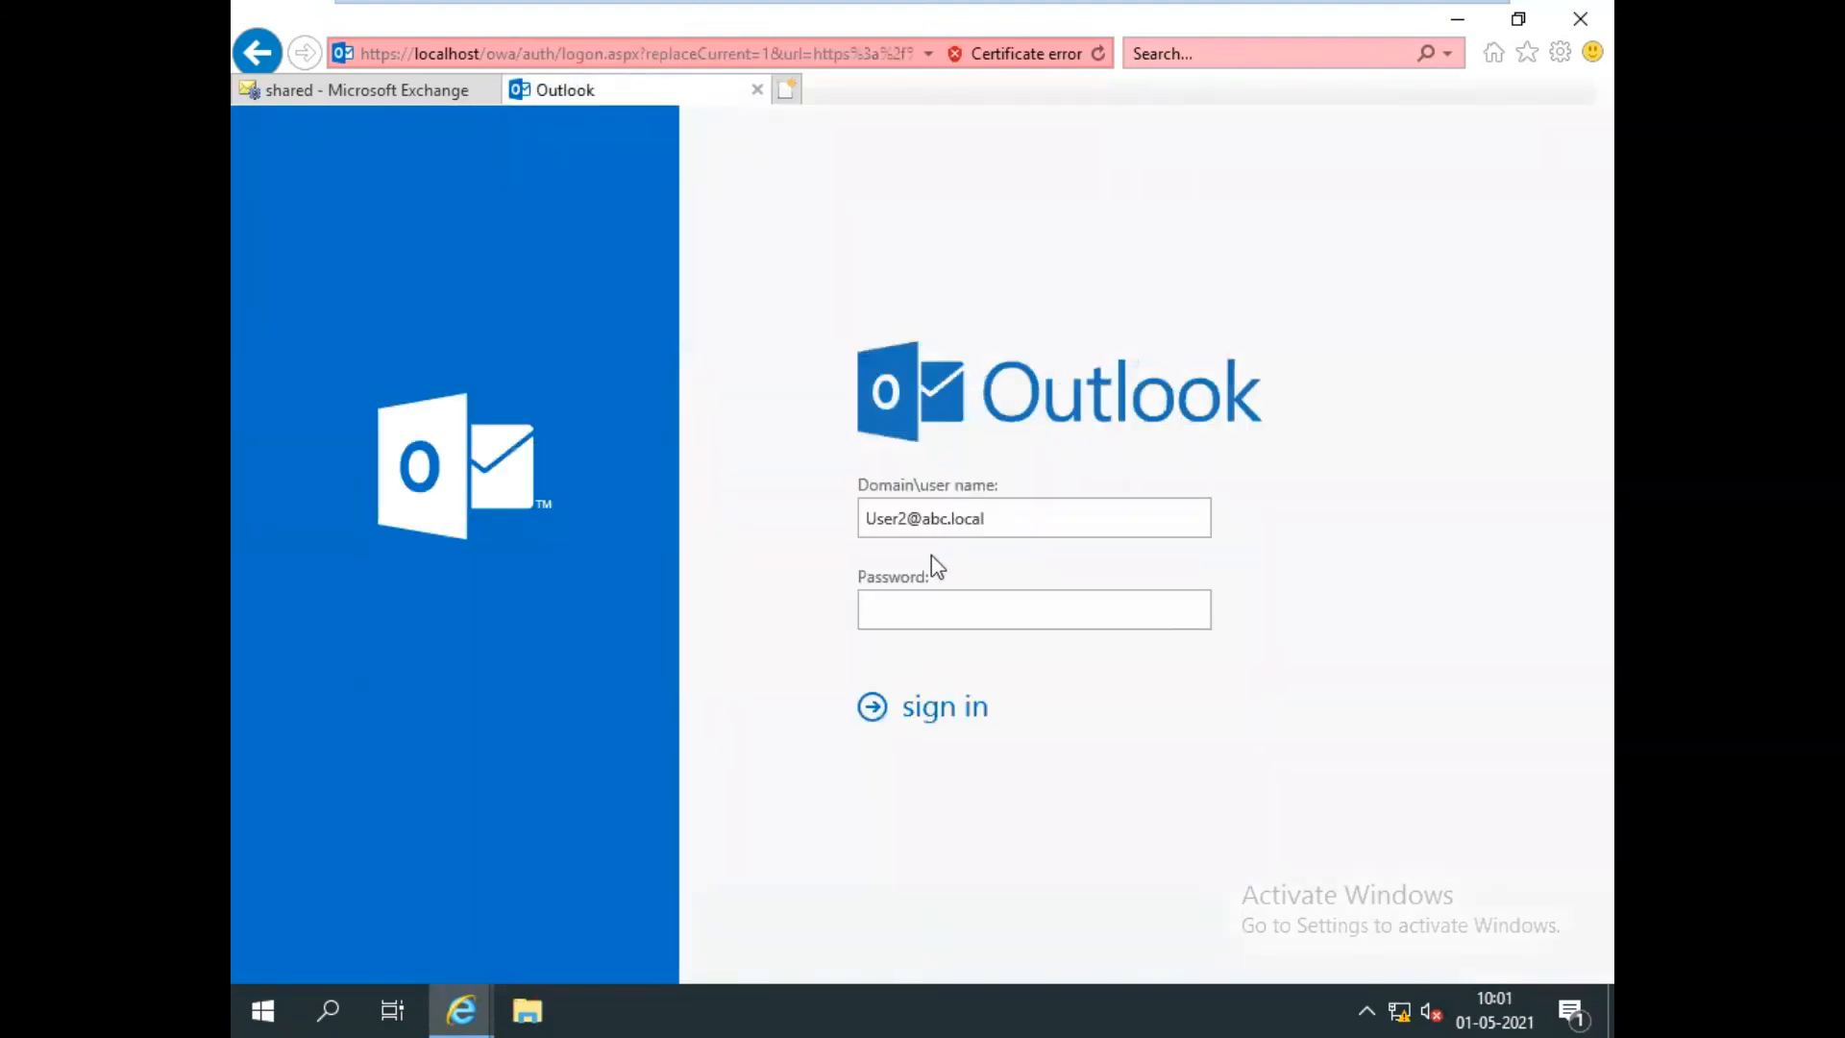
left_click(908, 519)
type("*****")
key("Return")
left_click(1577, 145)
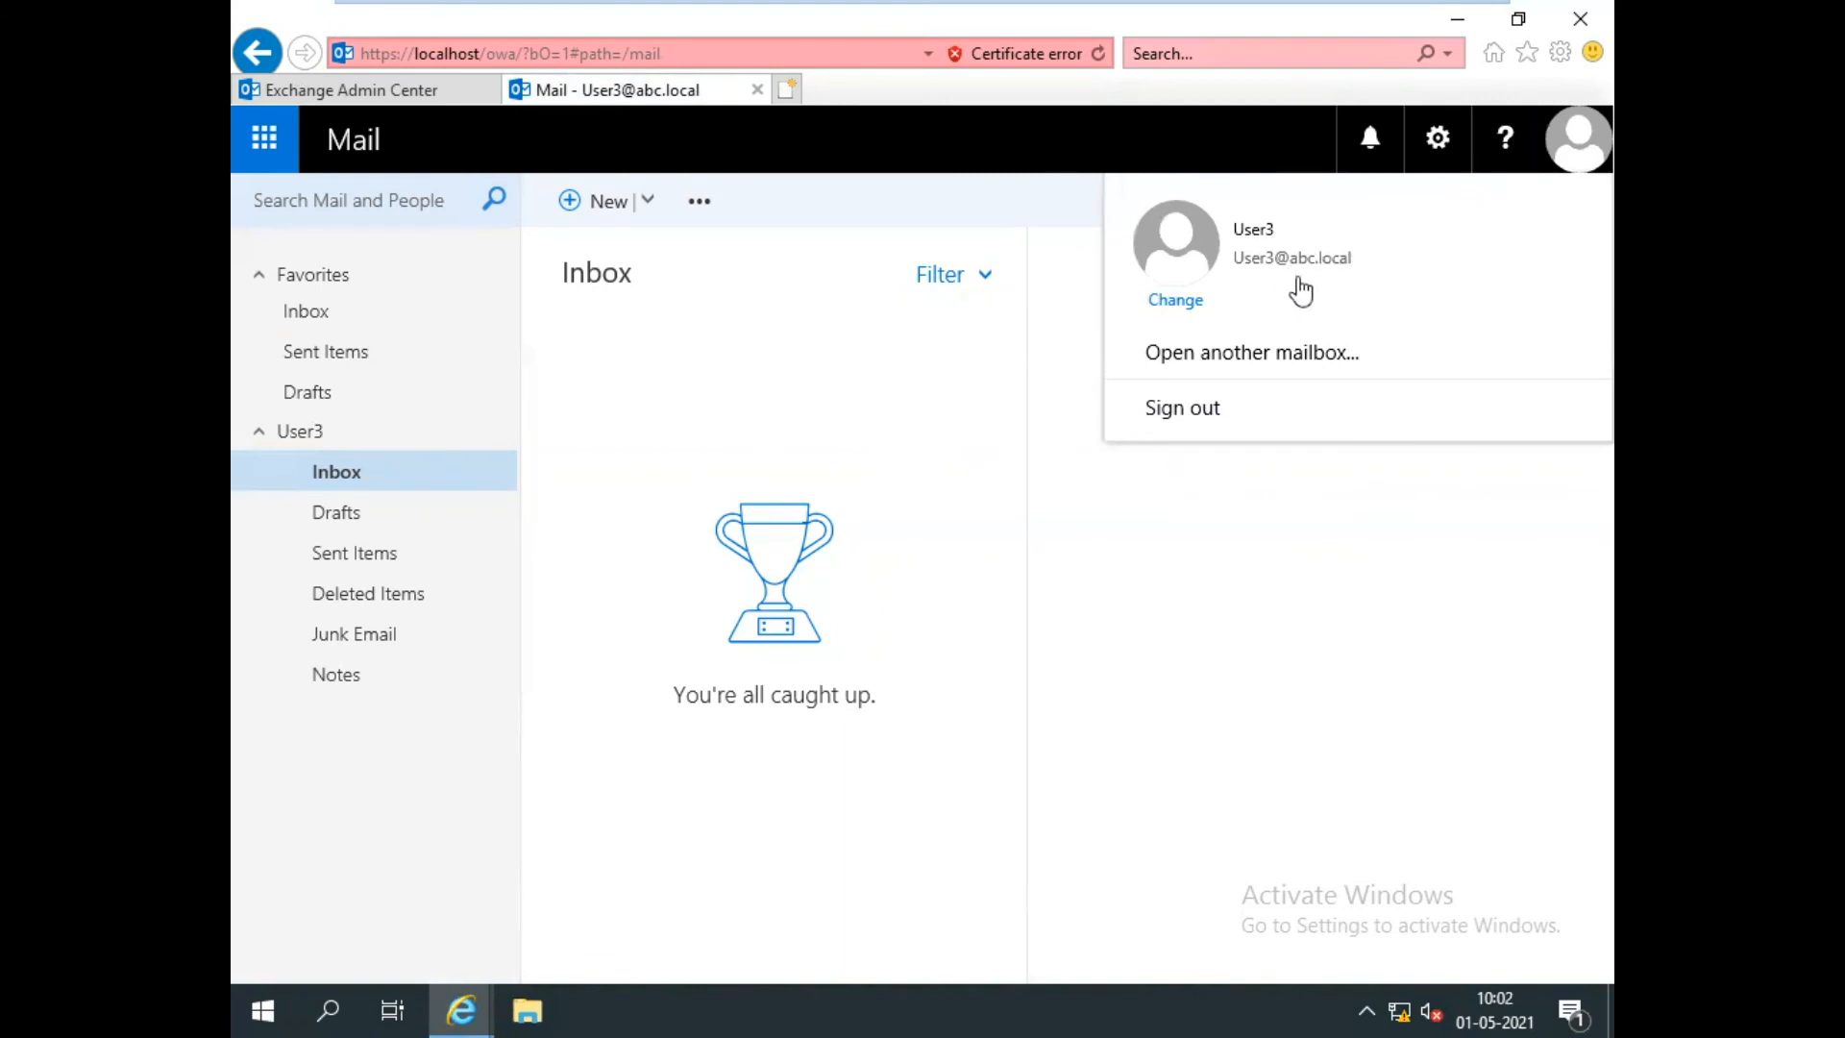
left_click(1221, 358)
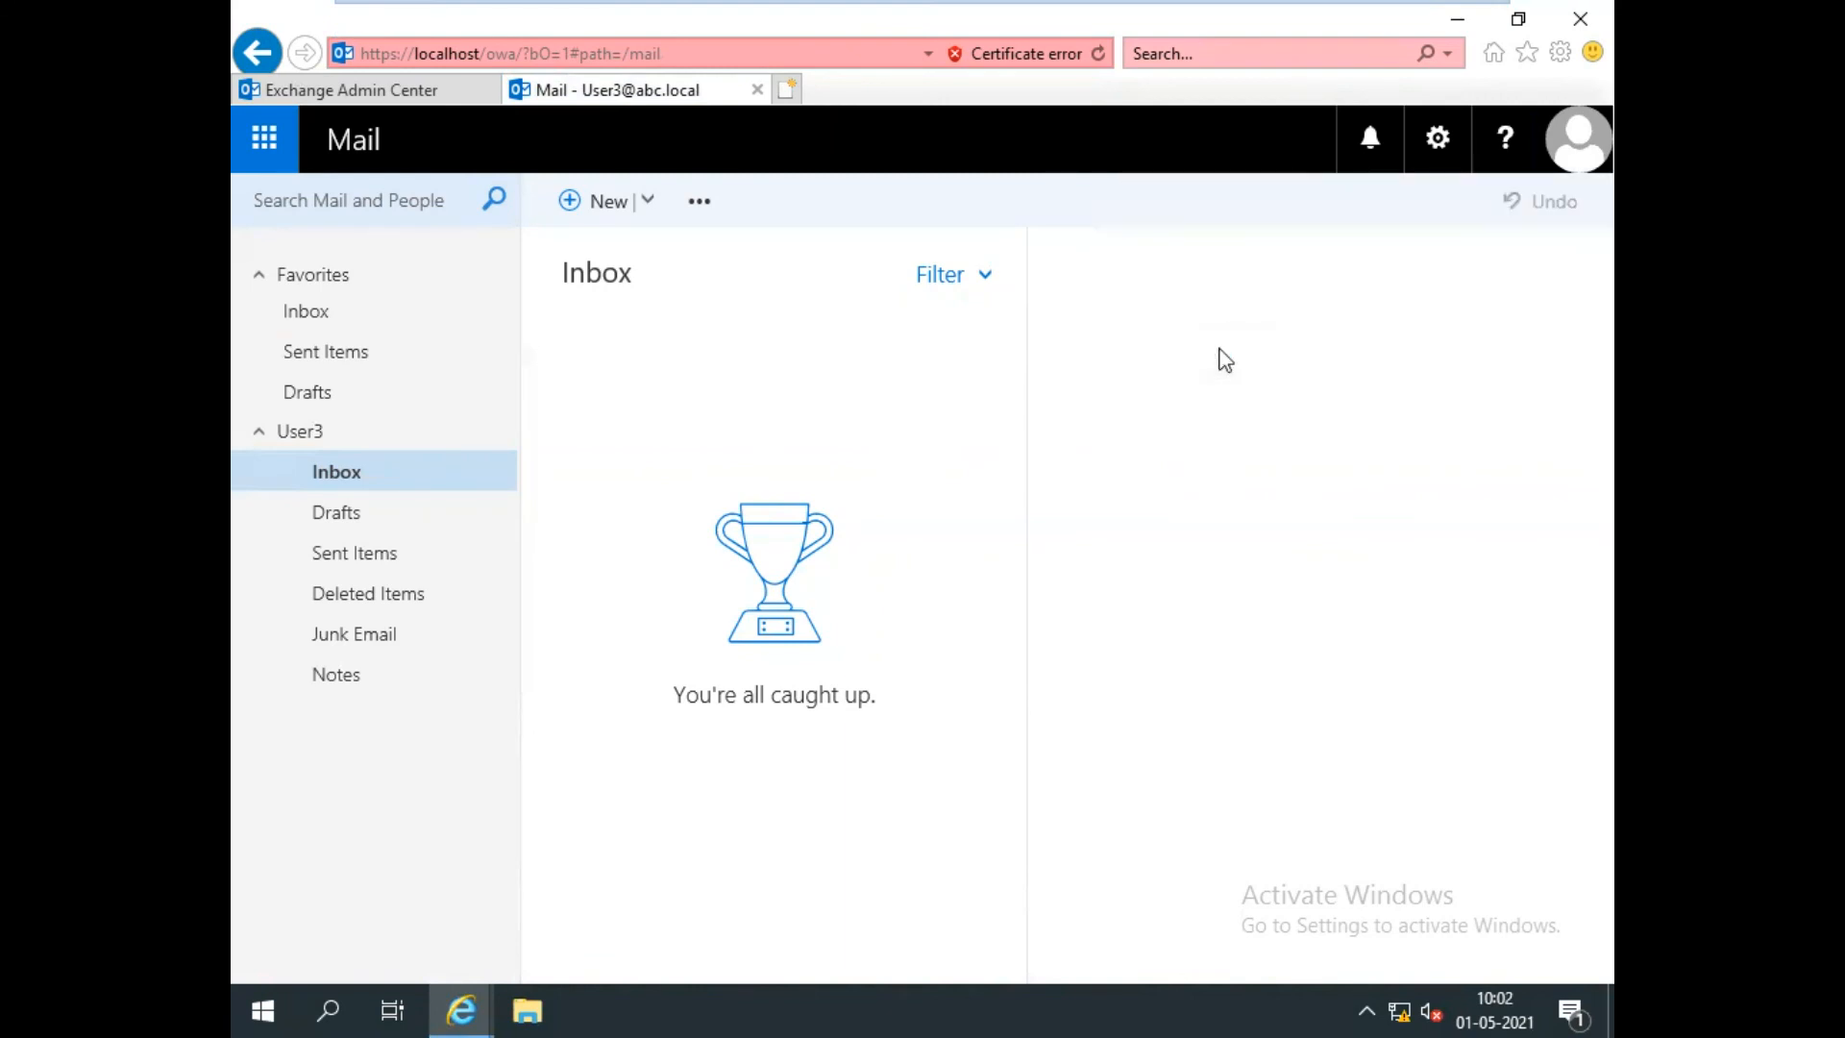
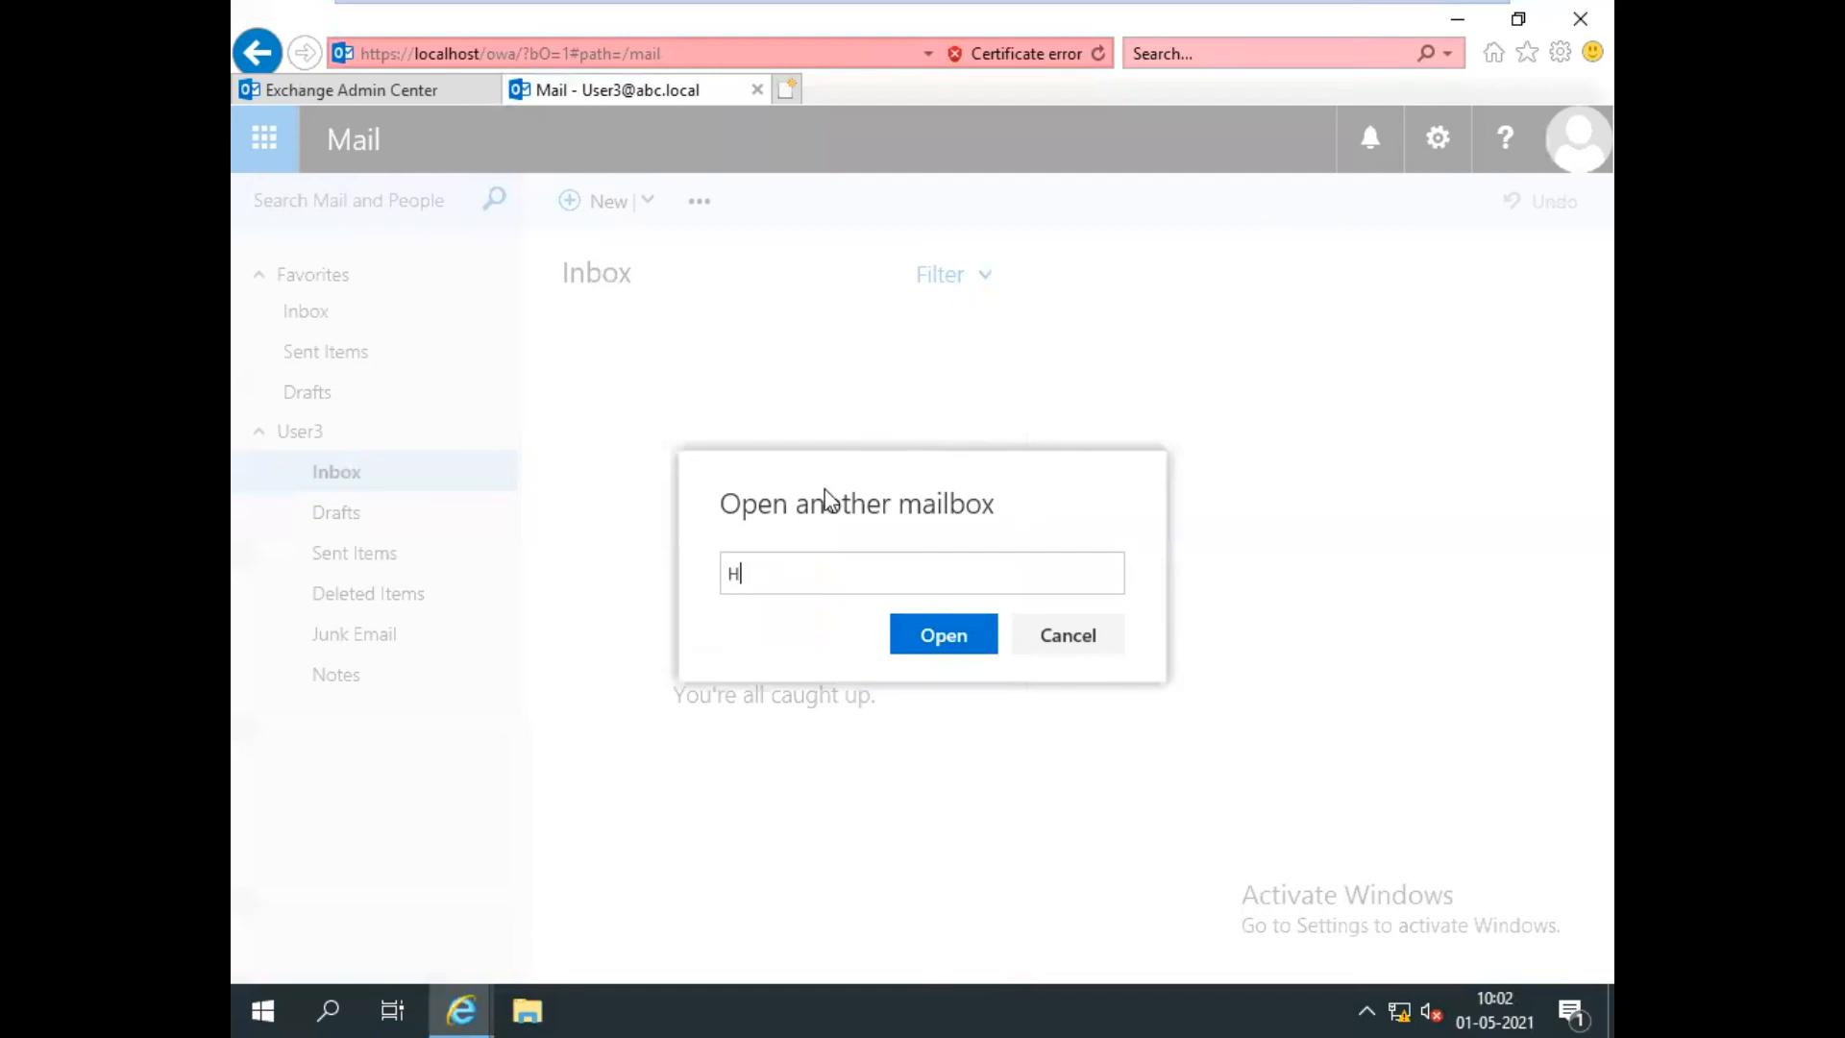
key("Return")
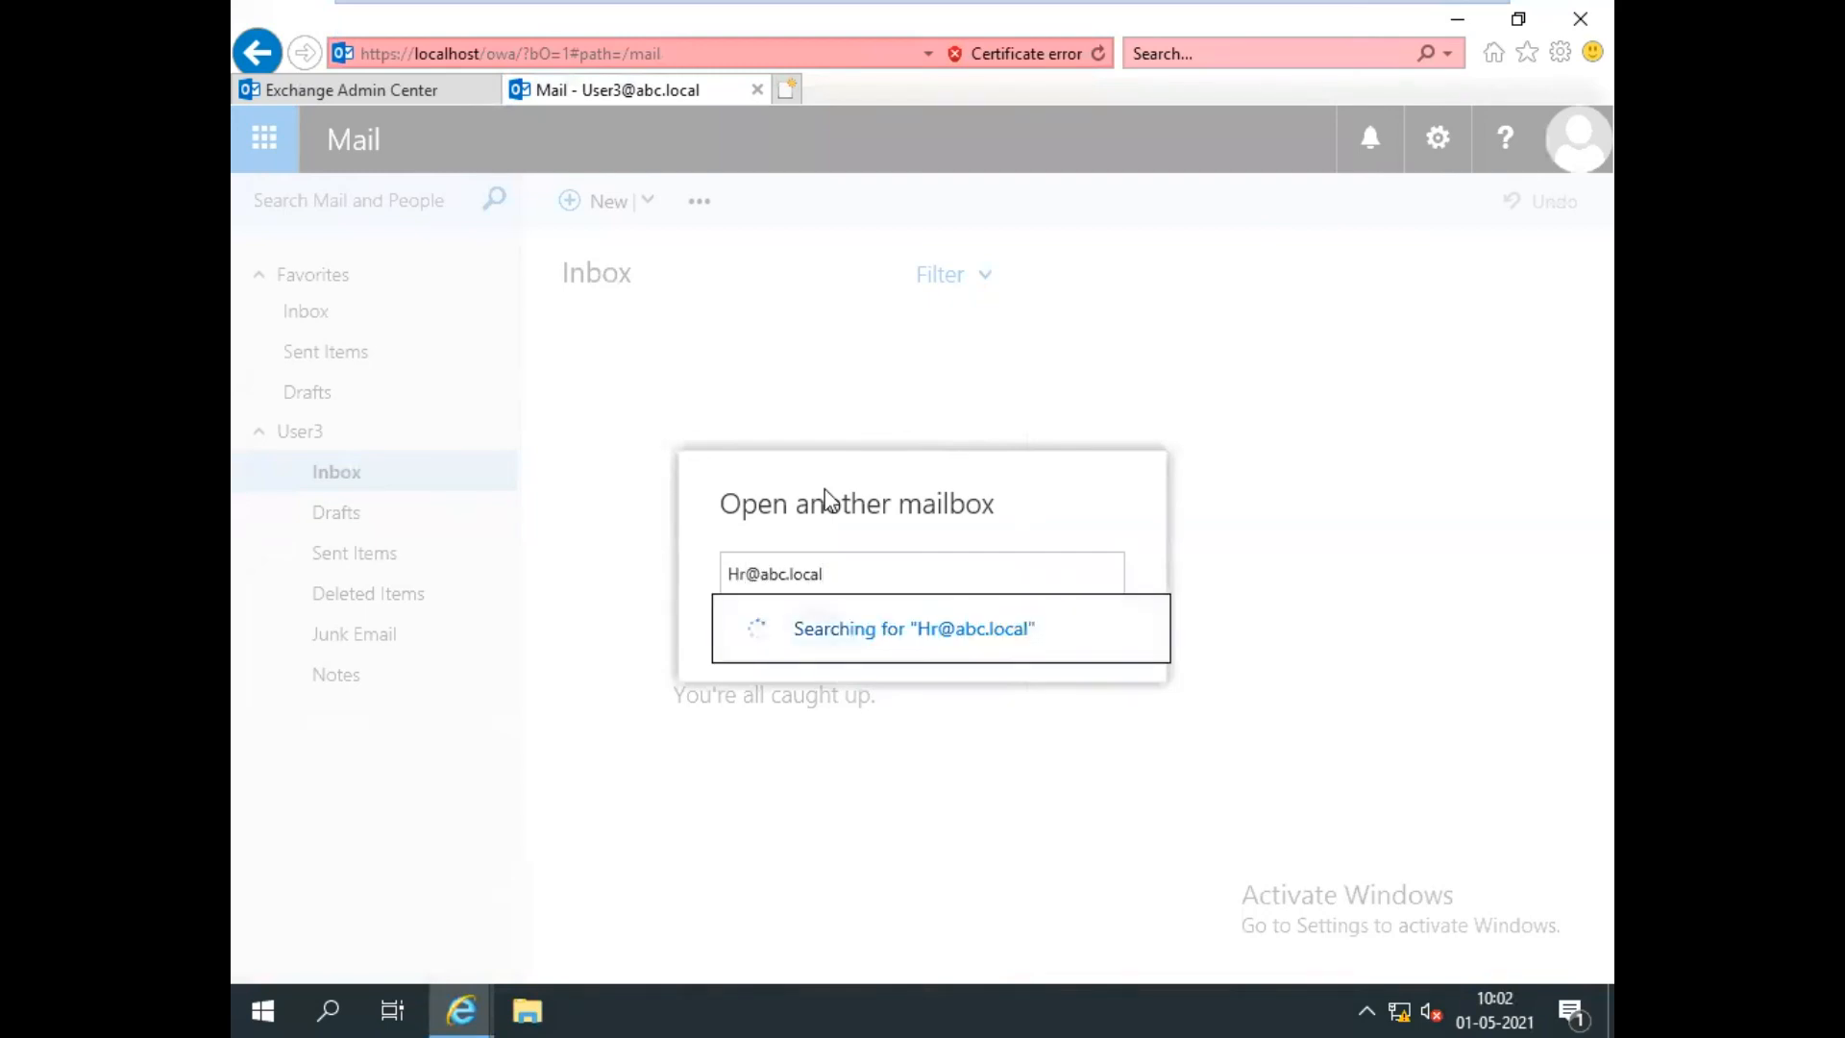
left_click(946, 694)
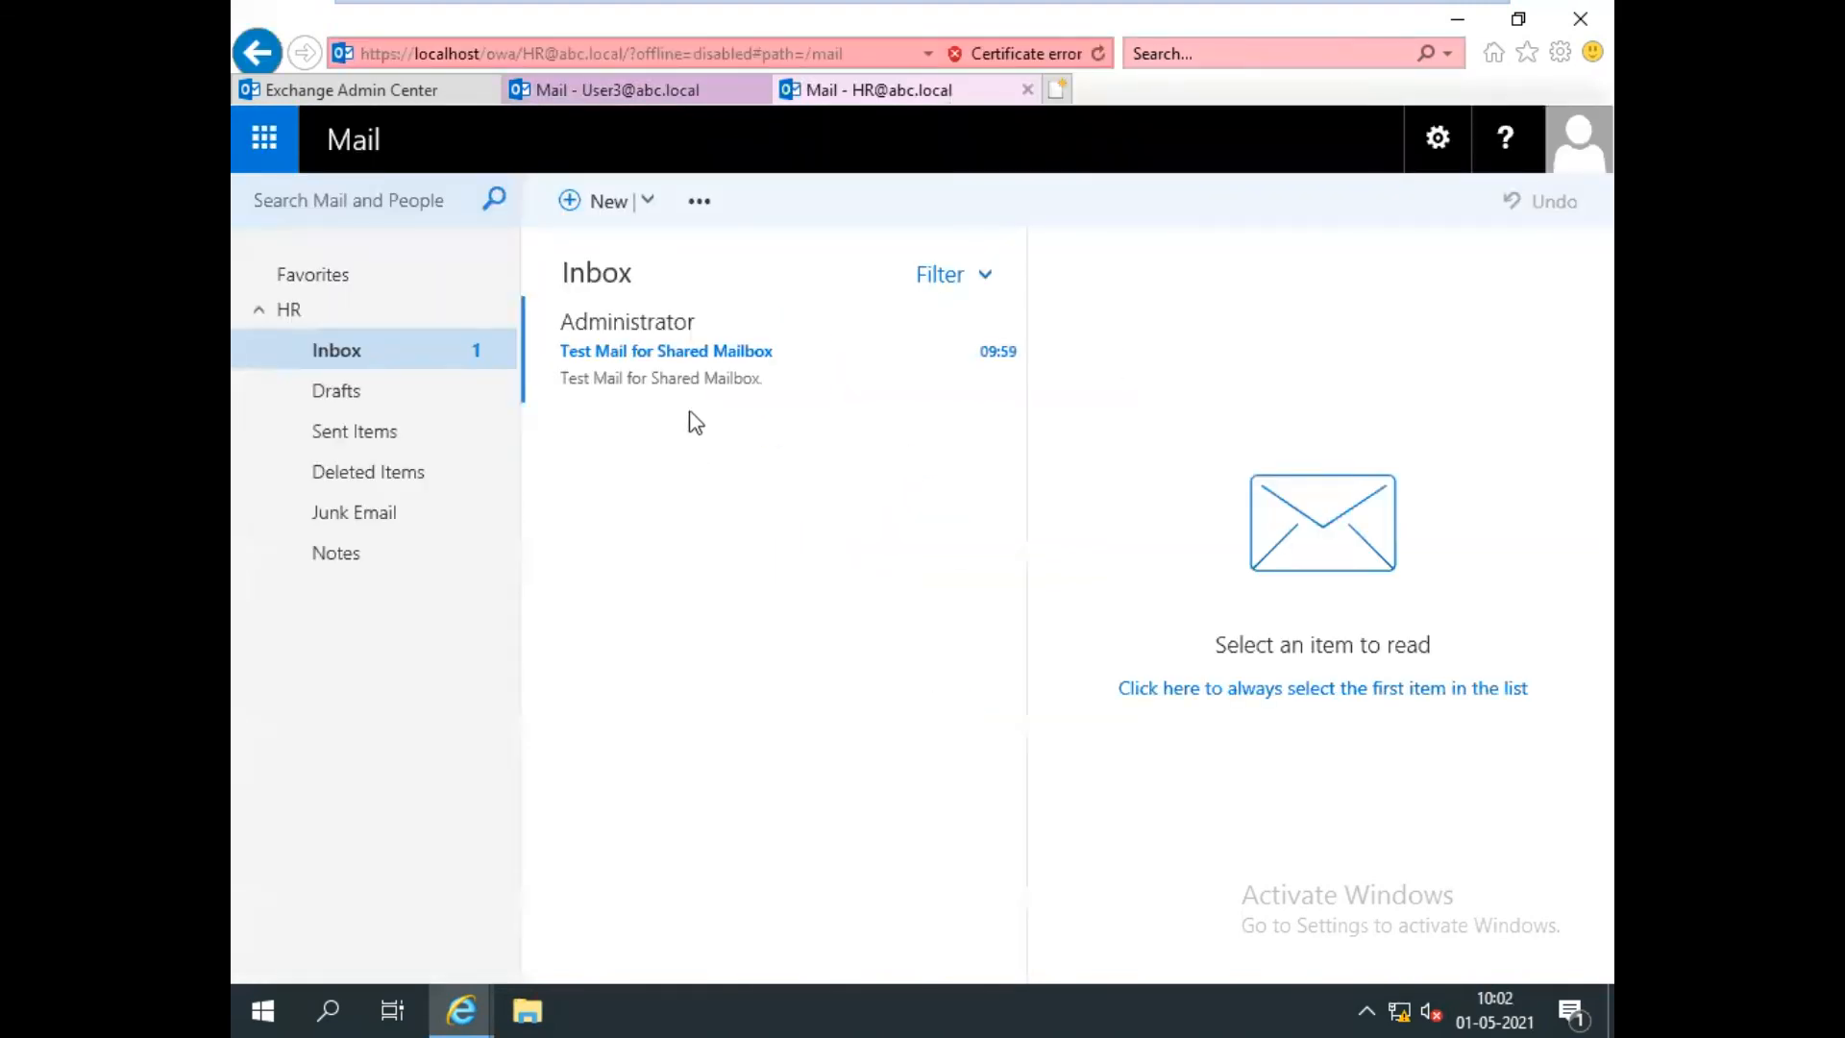
left_click(622, 359)
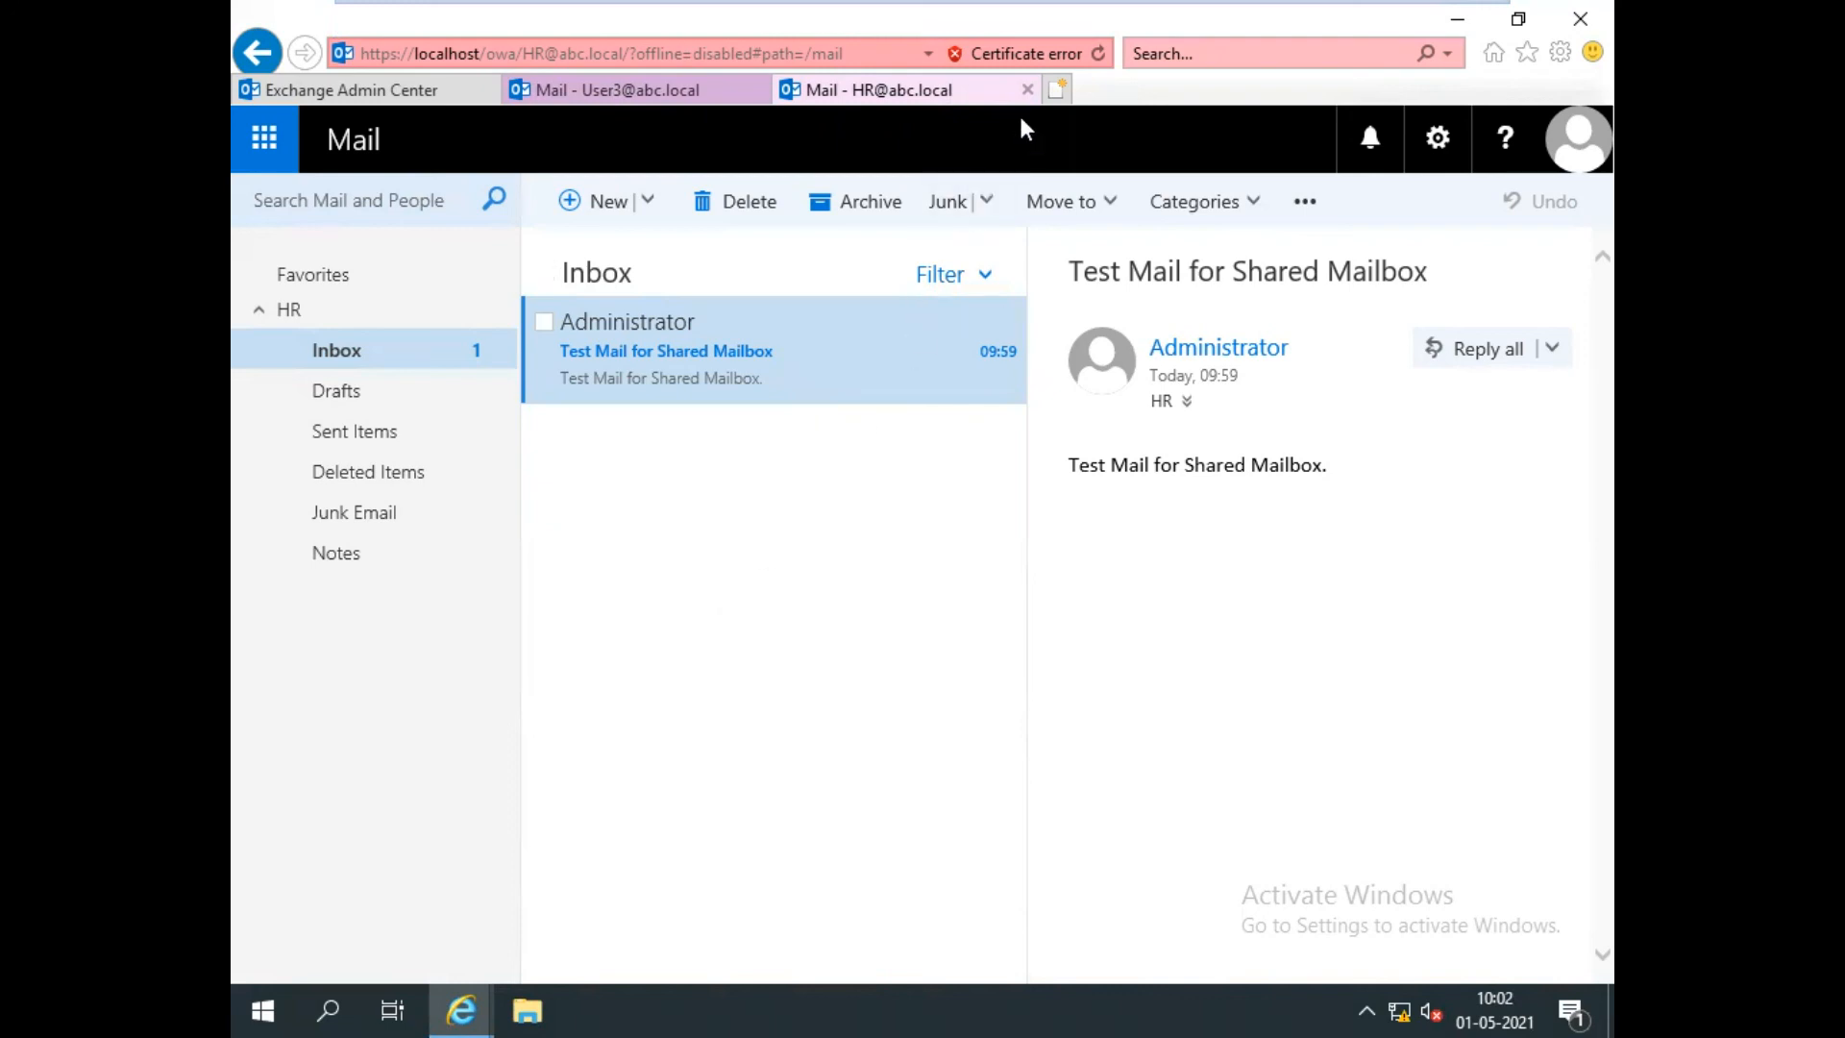
left_click(1026, 90)
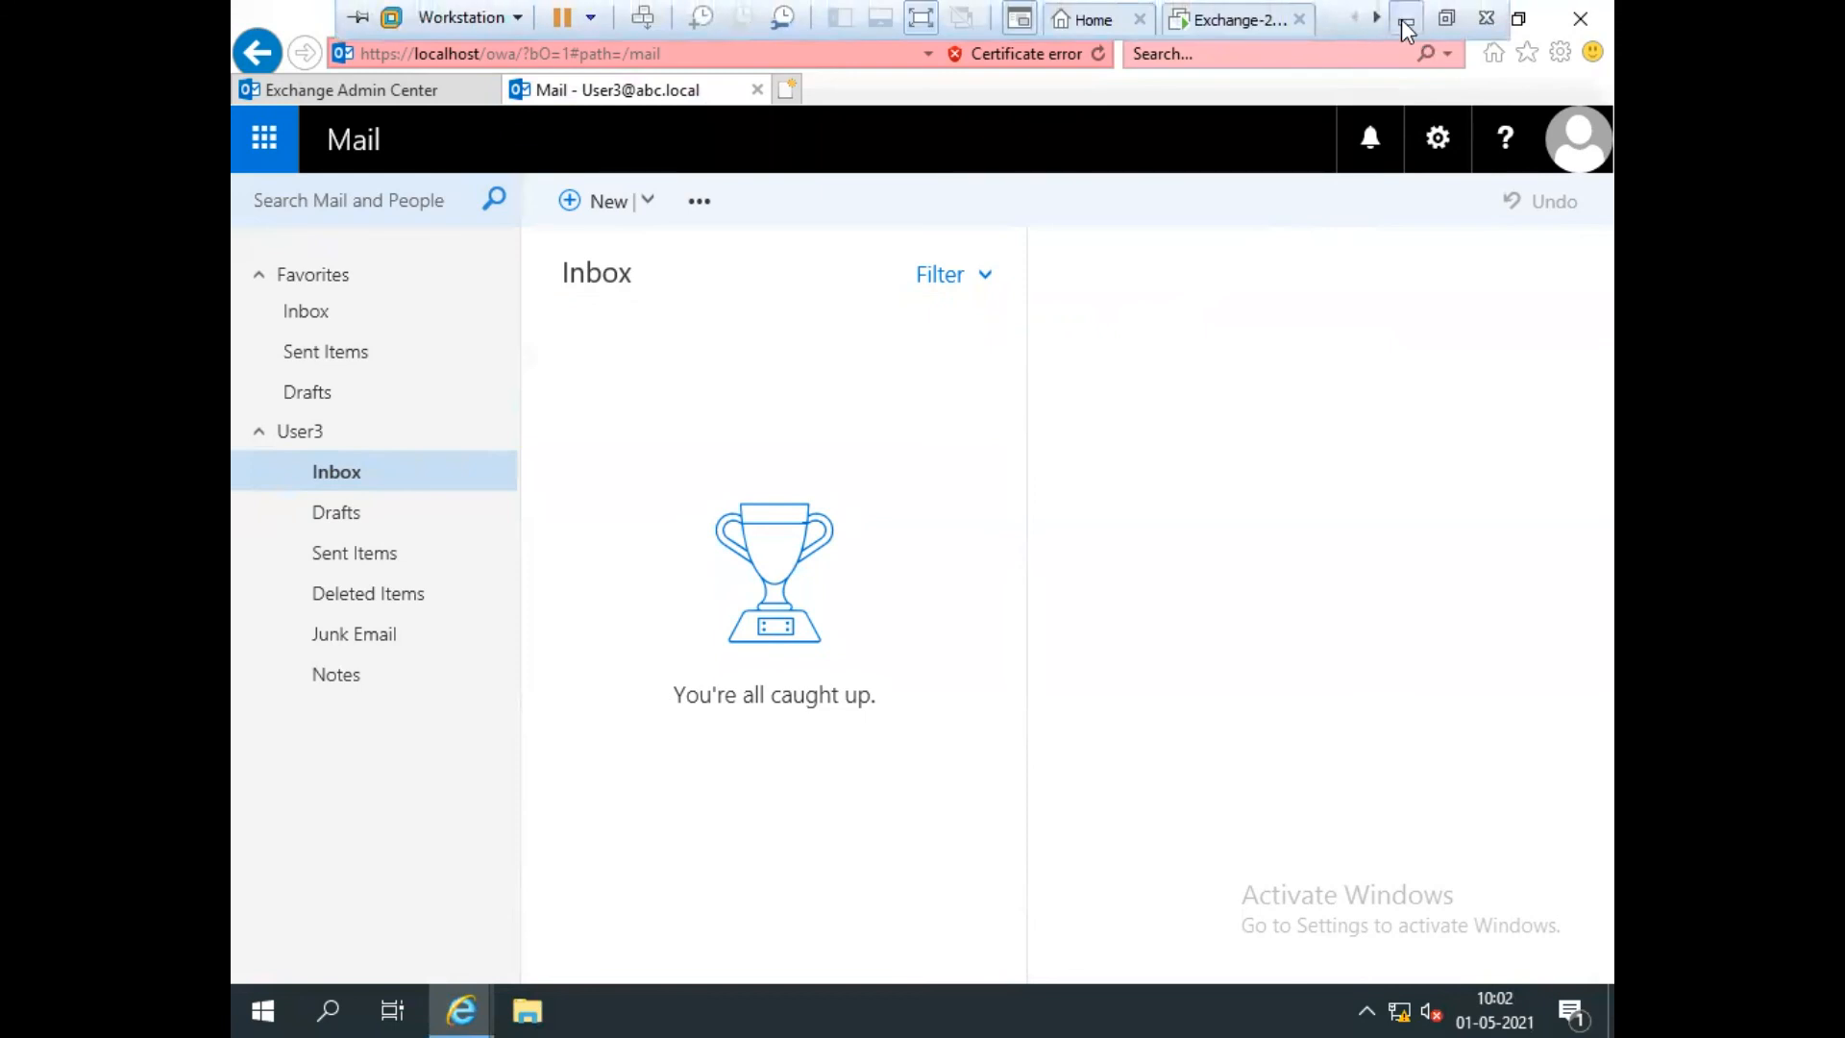
left_click(1405, 27)
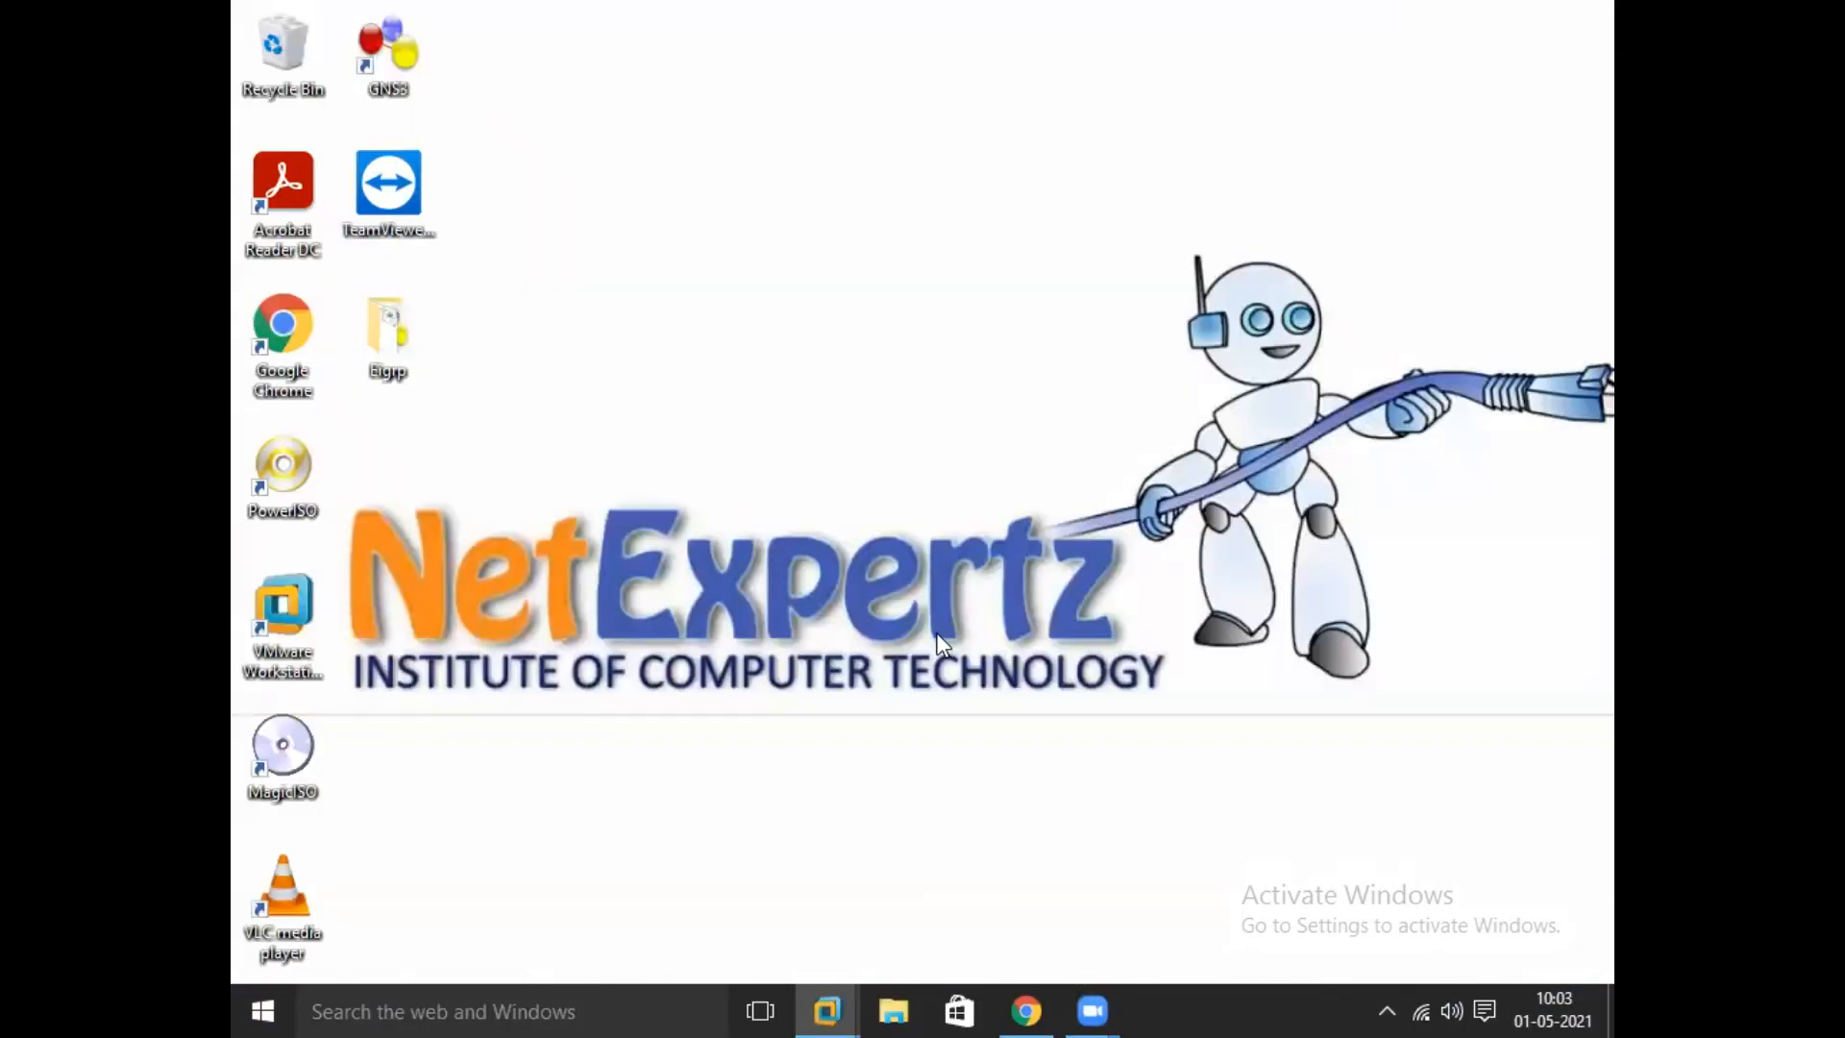